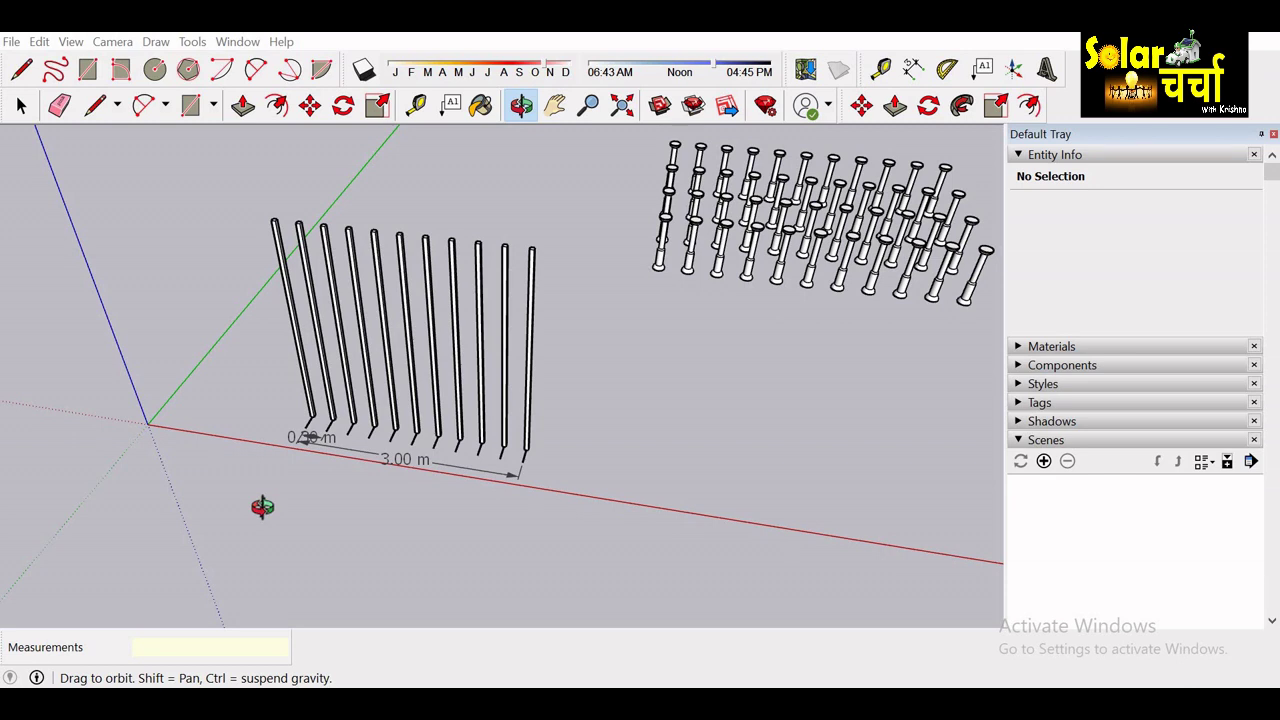
Draw a 0.1 m by 0.1 m square beside the existing fence posts.
mouse_move(400, 449)
left_mouse_down()
mouse_move(343, 466)
mouse_move(359, 437)
left_mouse_up()
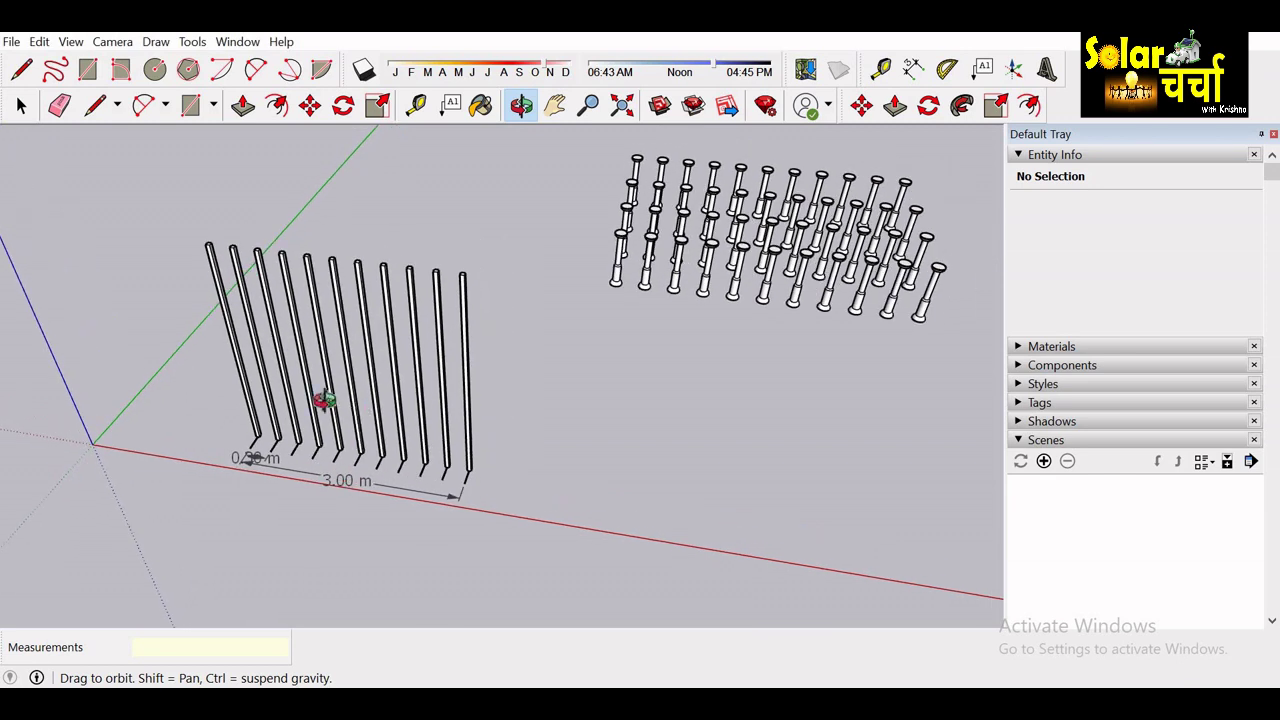
scroll(297, 400, "up", 5)
left_click_drag(297, 400, 389, 594)
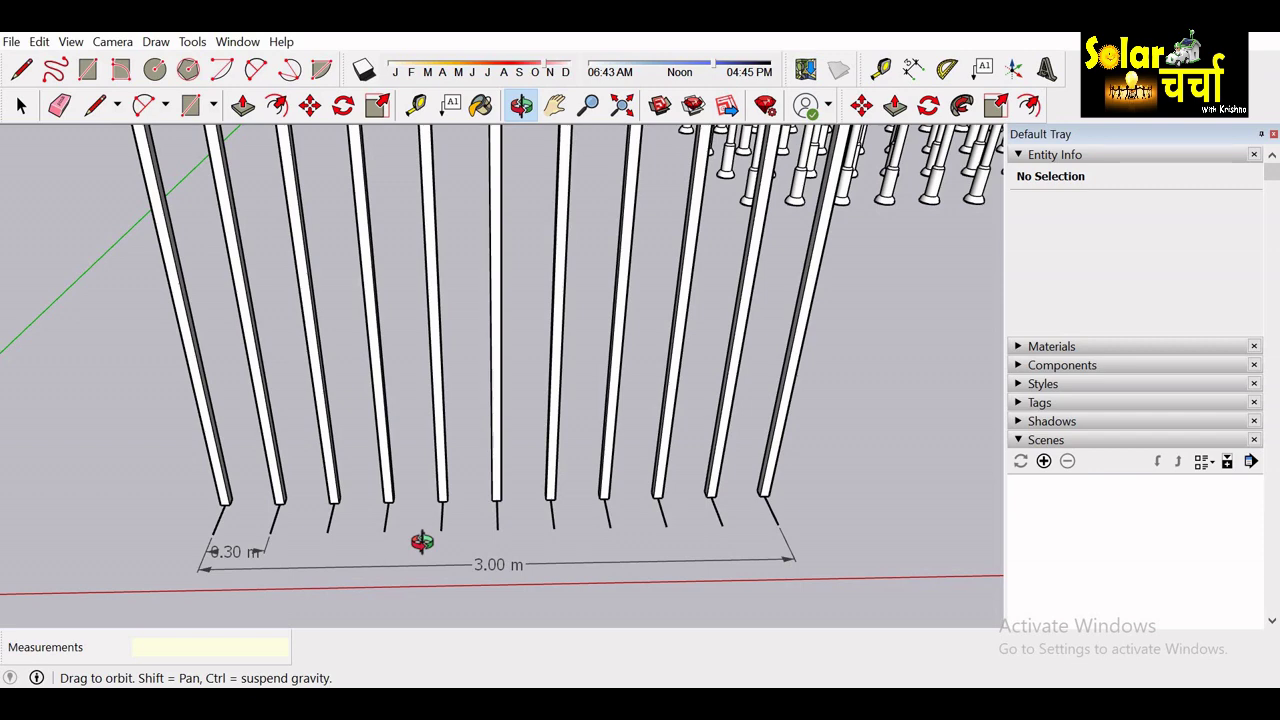
scroll(422, 541, "down", 3)
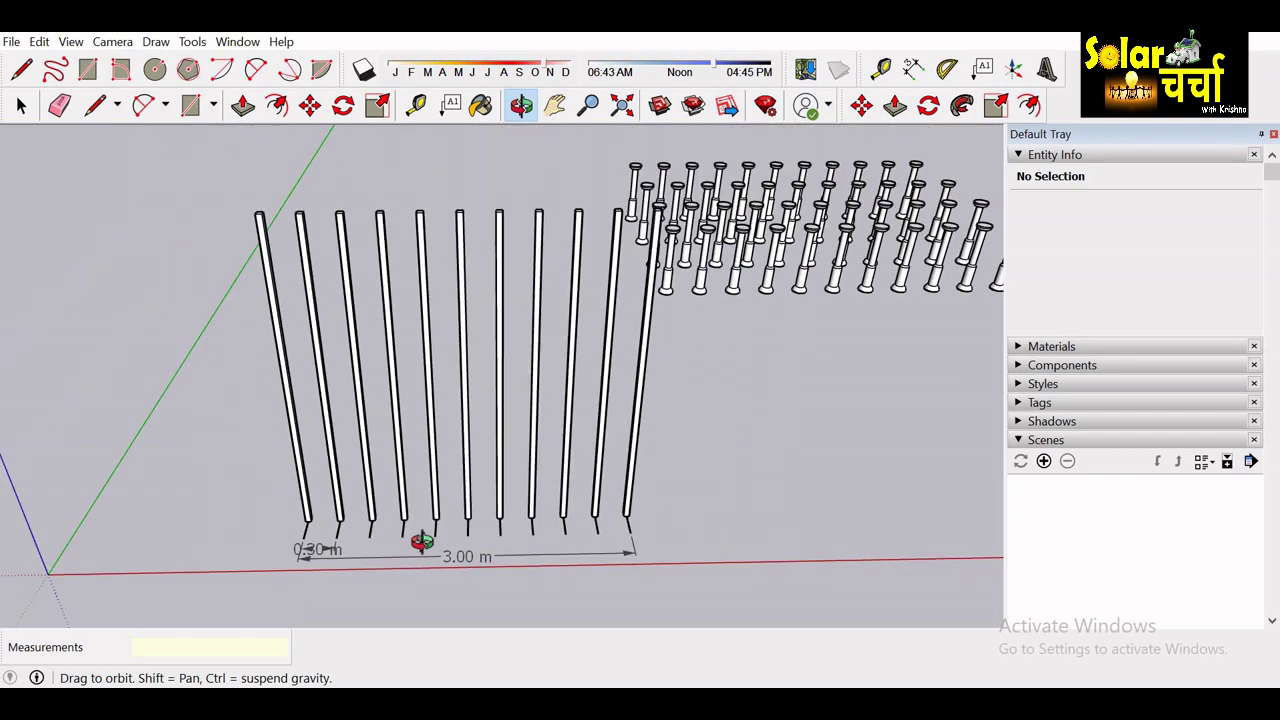
mouse_move(423, 537)
left_mouse_down()
mouse_move(394, 543)
mouse_move(839, 381)
mouse_move(323, 480)
mouse_move(337, 480)
mouse_move(358, 441)
mouse_move(109, 331)
mouse_move(549, 329)
left_mouse_up()
scroll(358, 441, "up", 5)
mouse_move(473, 337)
left_mouse_down()
mouse_move(131, 337)
mouse_move(689, 370)
mouse_move(391, 383)
left_mouse_up()
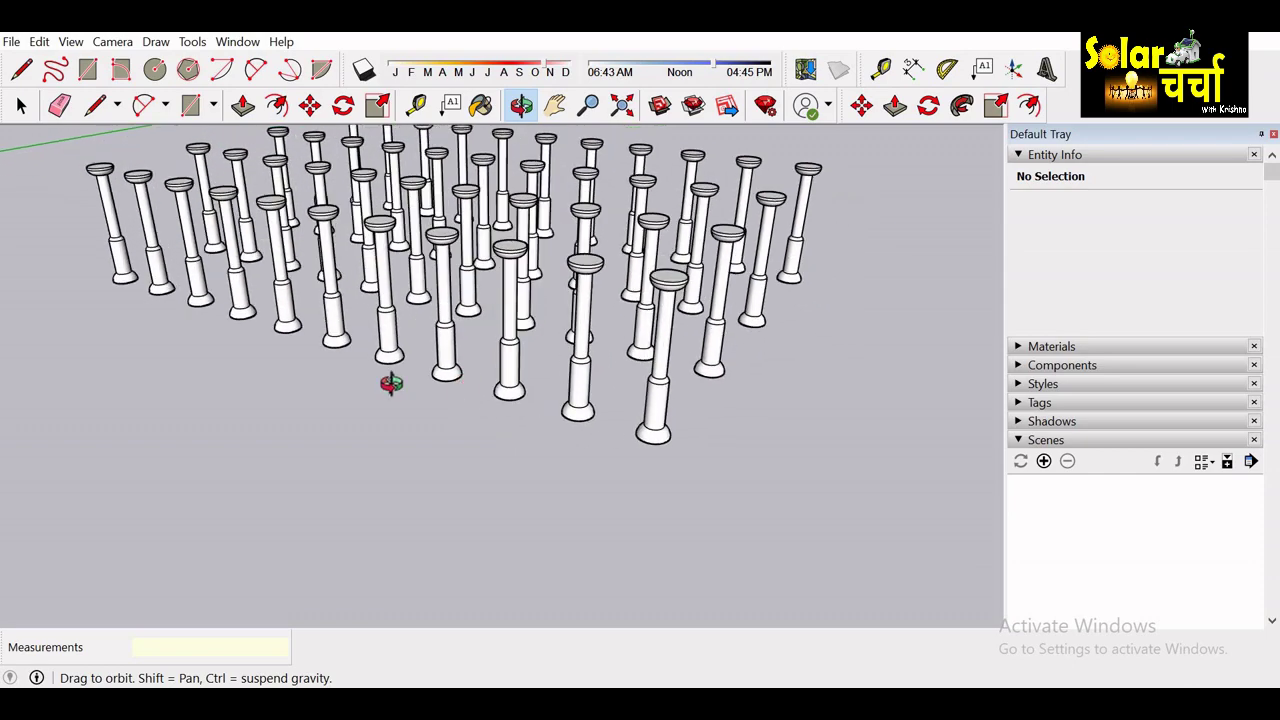
scroll(391, 383, "down", 3)
left_click_drag(496, 397, 689, 440)
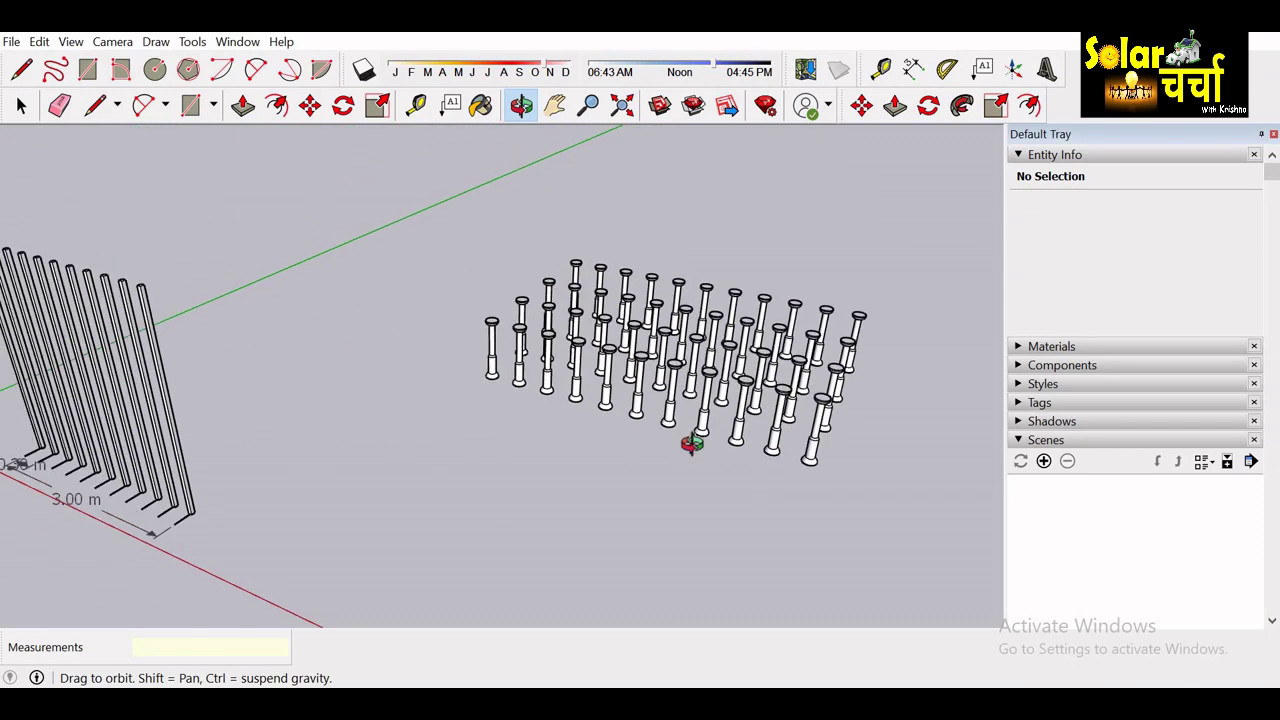
mouse_move(290, 483)
left_mouse_down()
mouse_move(443, 451)
mouse_move(637, 380)
mouse_move(634, 455)
mouse_move(540, 361)
mouse_move(457, 314)
mouse_move(580, 393)
mouse_move(523, 402)
left_mouse_up()
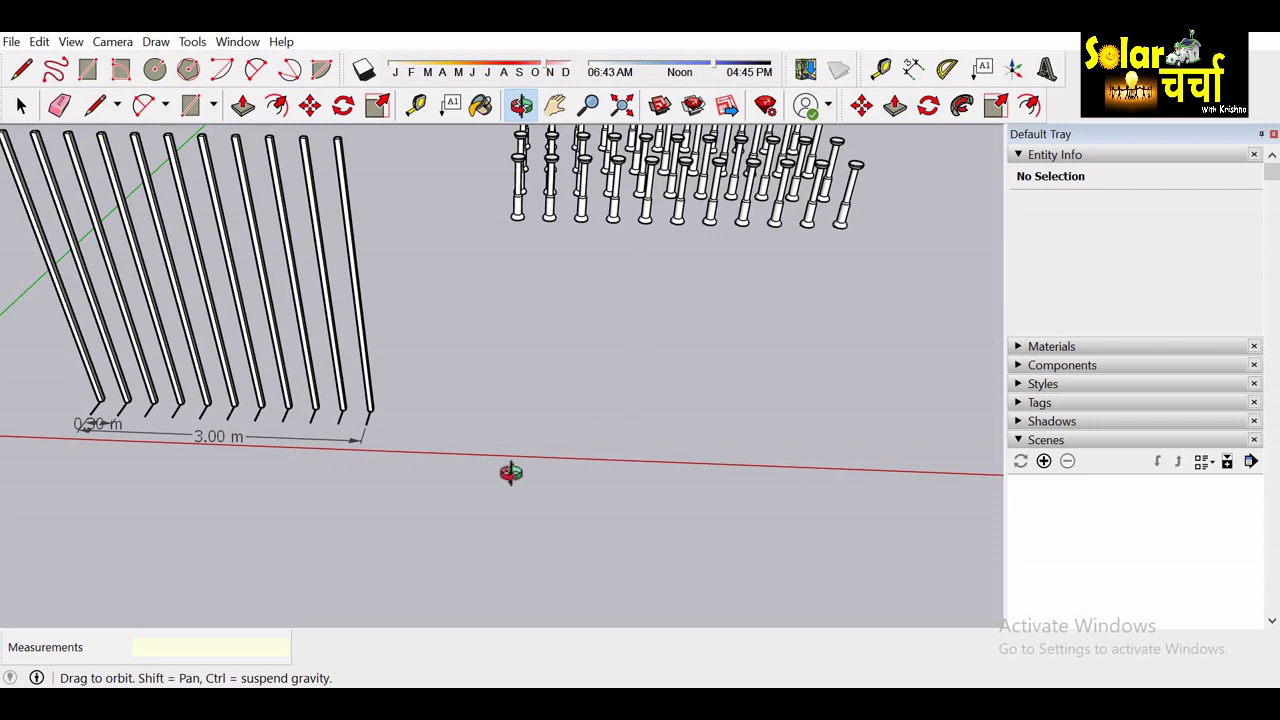
key("r")
left_click(538, 412)
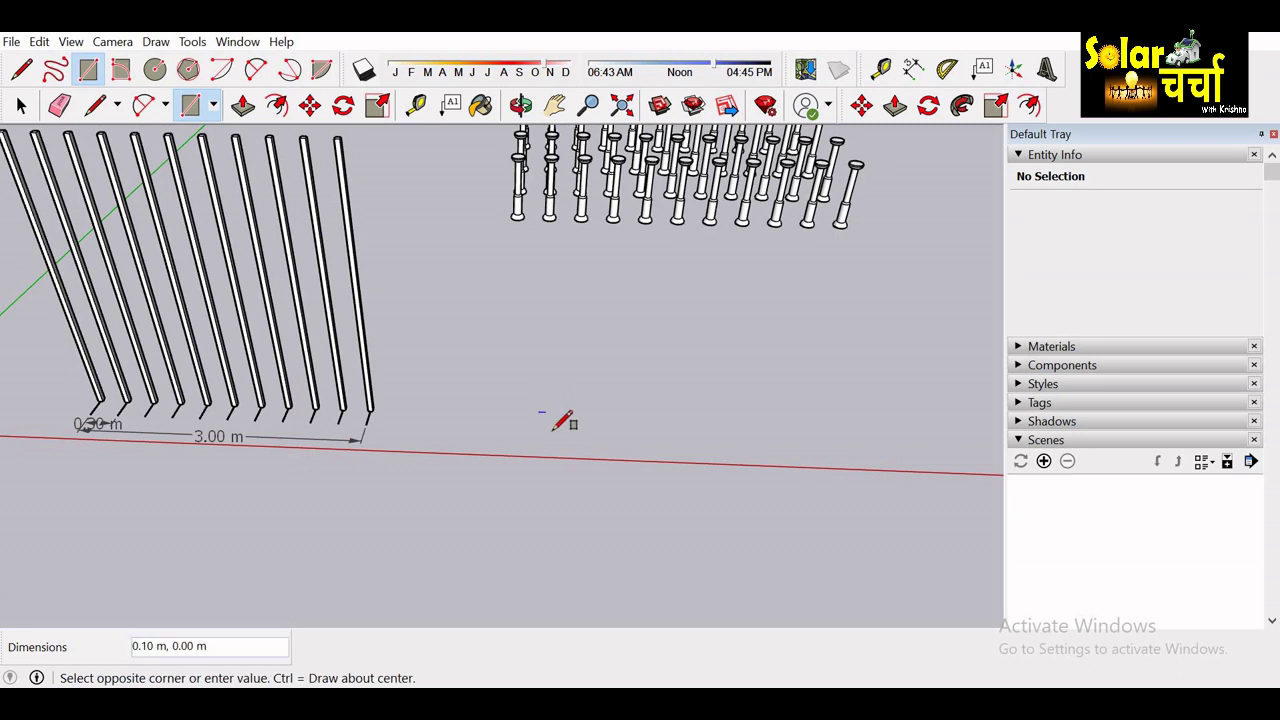
left_click(571, 438)
type(".1,.1")
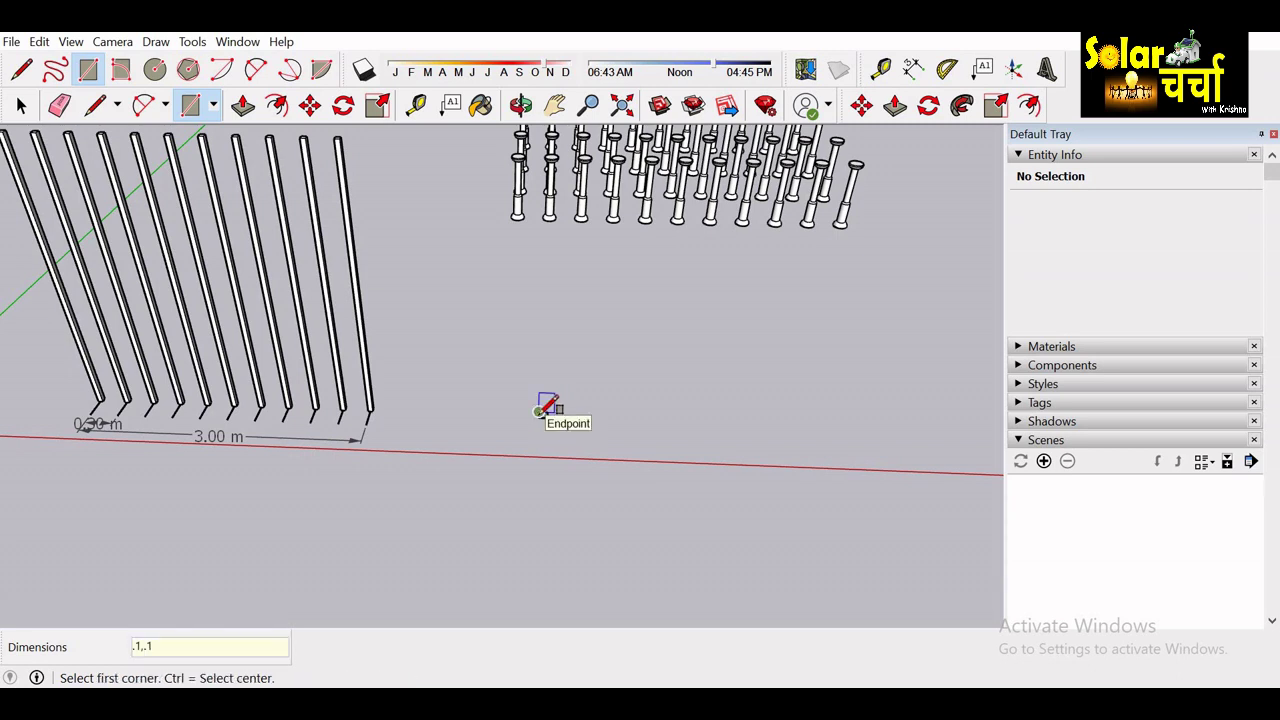
key("ctrl")
scroll(541, 410, "up", 2)
scroll(541, 410, "up", 3)
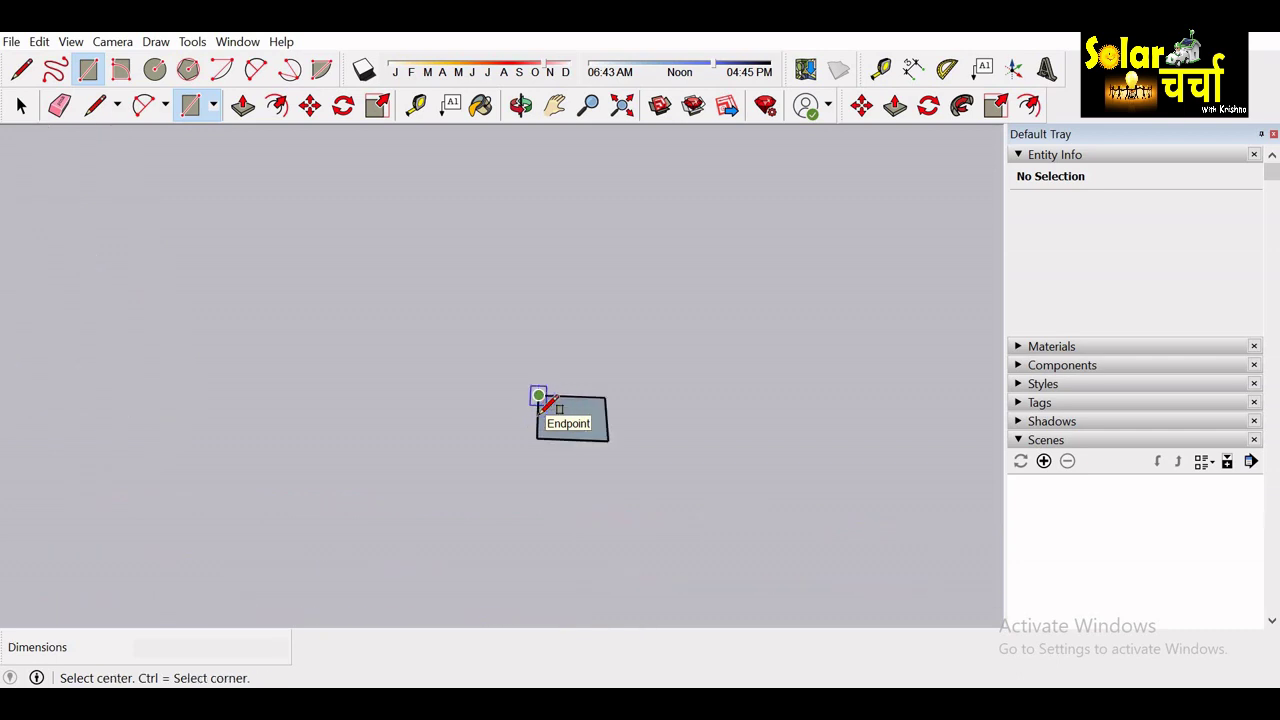
Push/Pull the square up 2 m into a tall bar.
key("p")
left_click(576, 428)
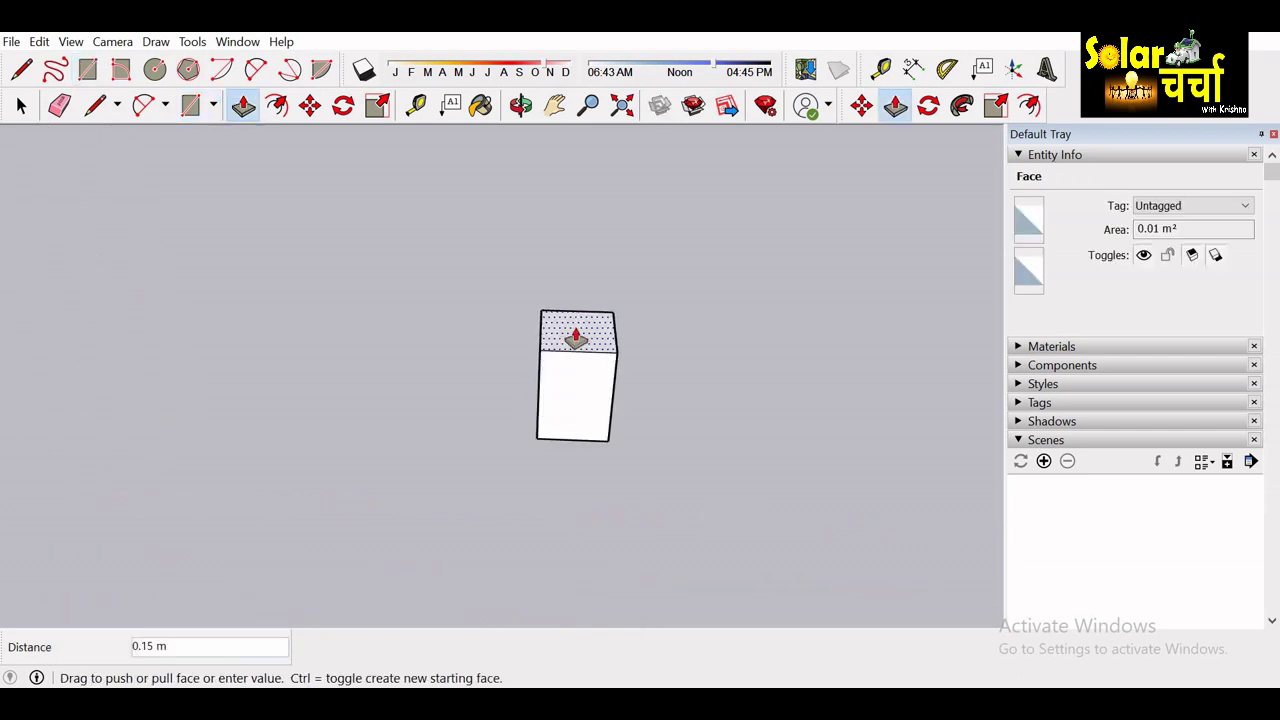
type("2")
key("Return")
Select the whole bar and make it a group.
key("space")
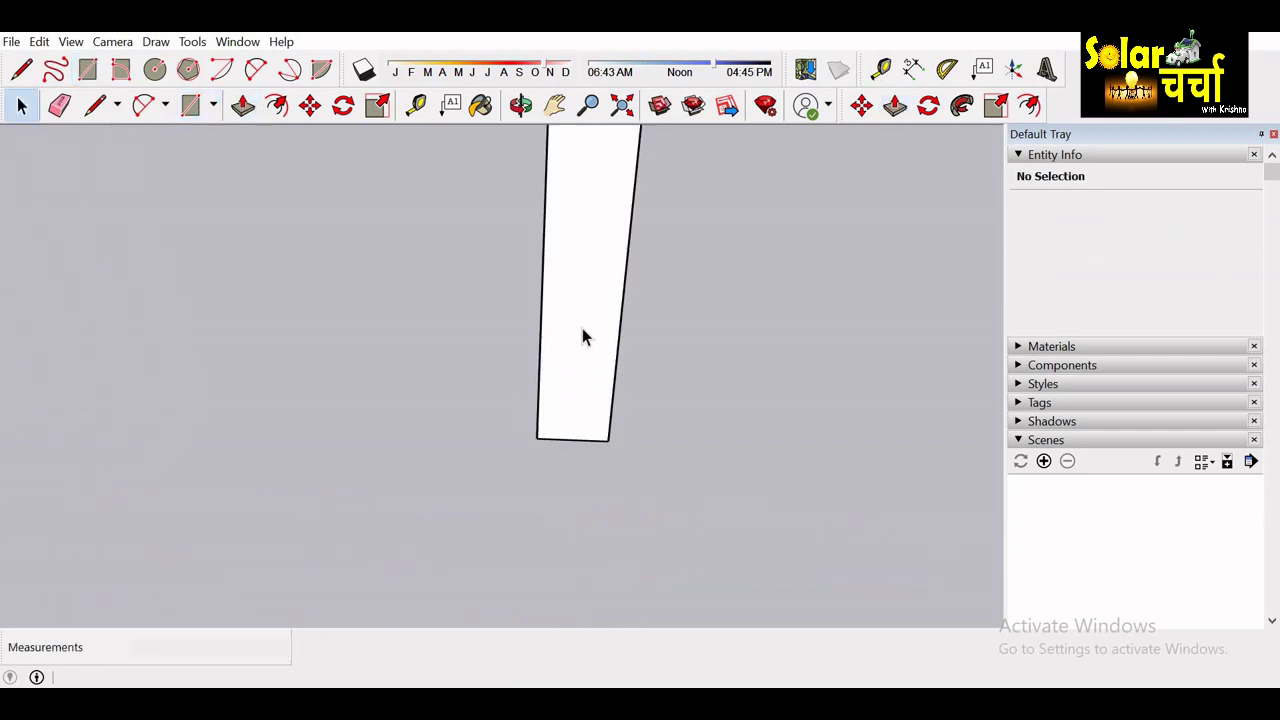
triple_click(584, 330)
right_click(583, 328)
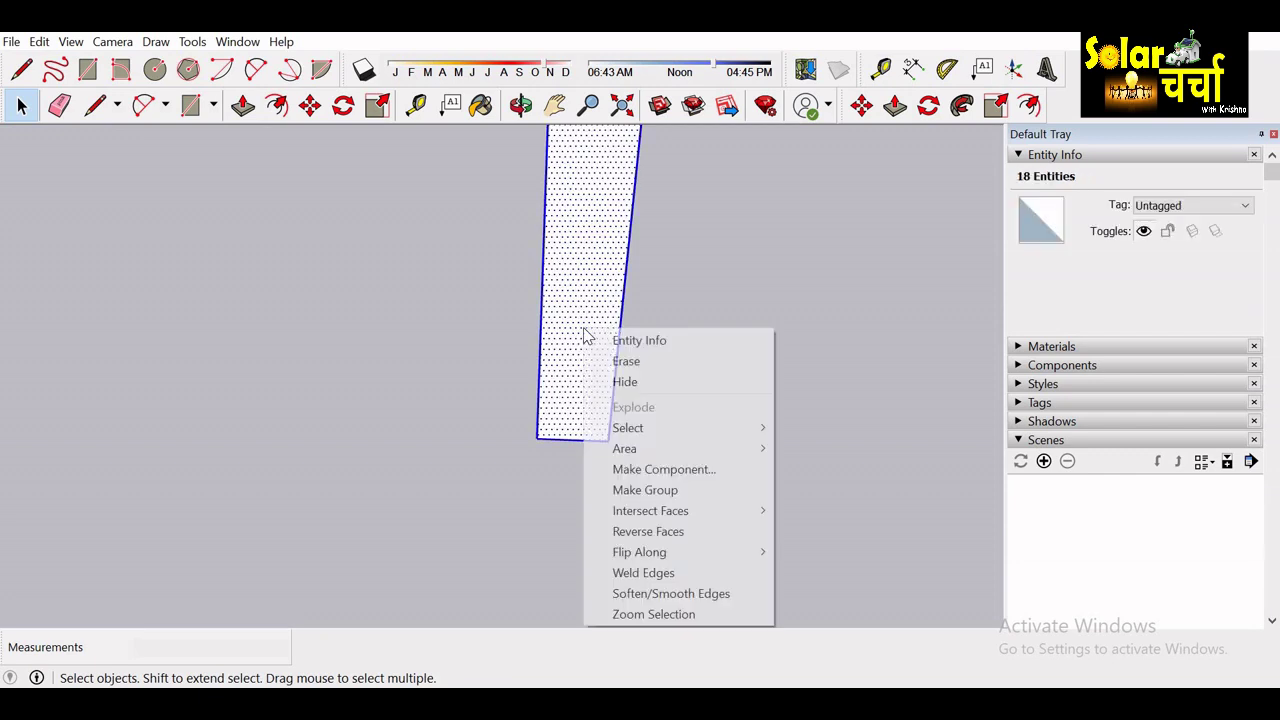
left_click(689, 490)
key("m")
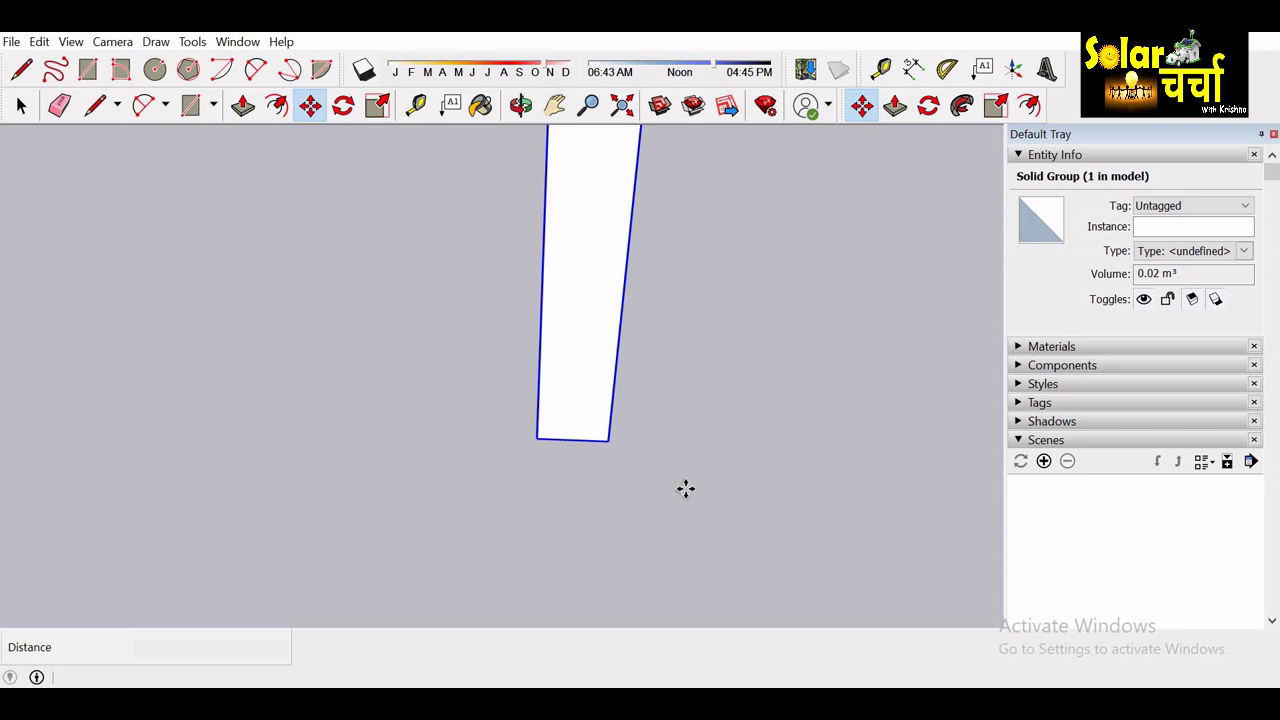
Copy the bar 0.3 m to the right.
left_click(572, 440)
key("ctrl")
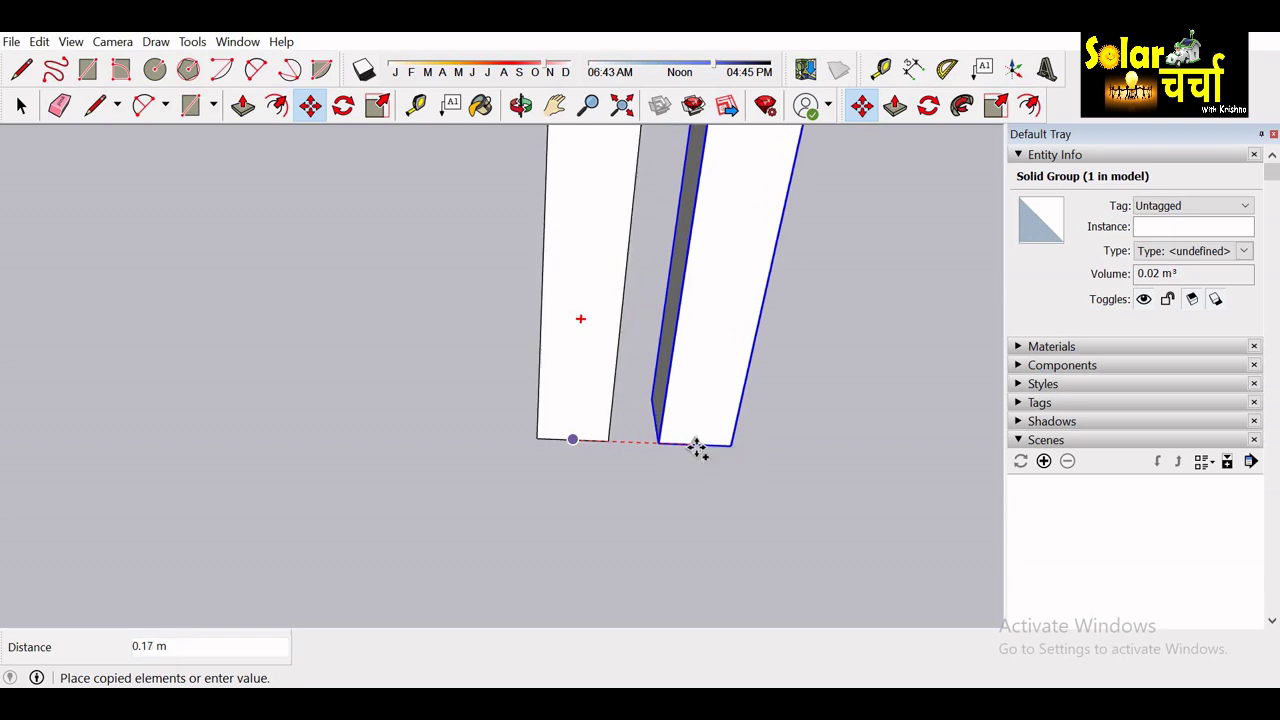
left_click(695, 446)
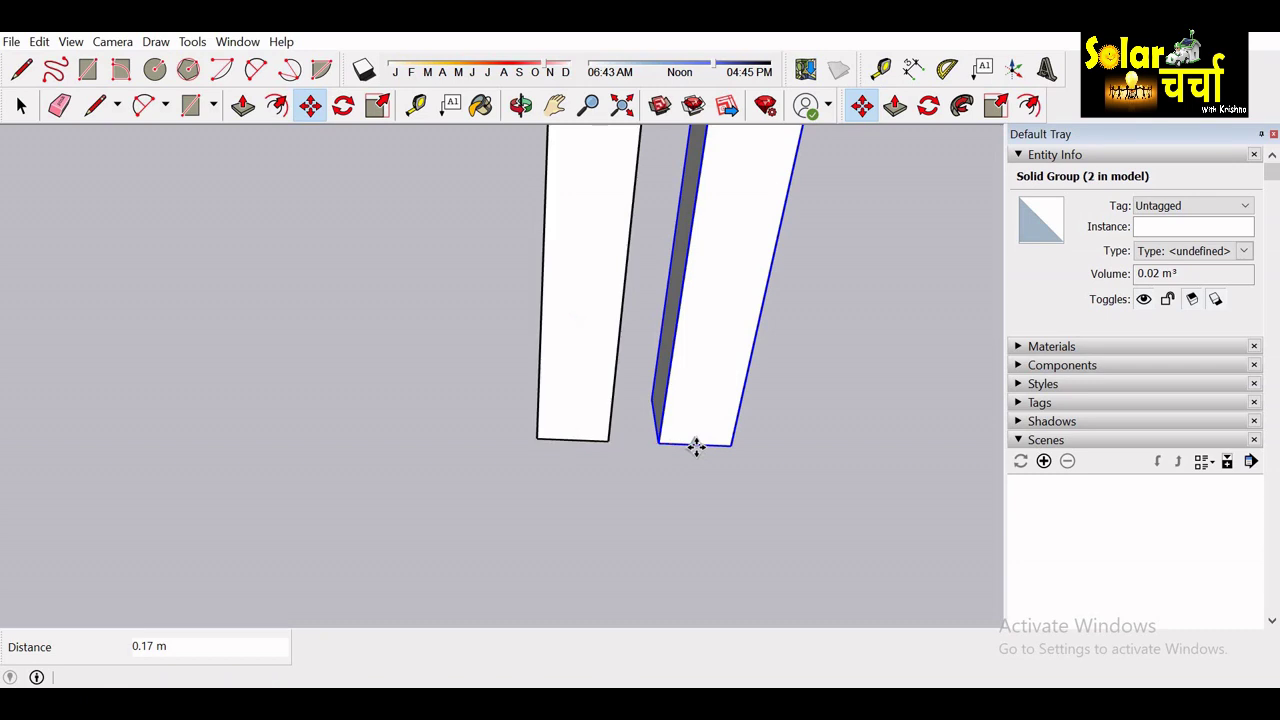
type(".3")
key("Return")
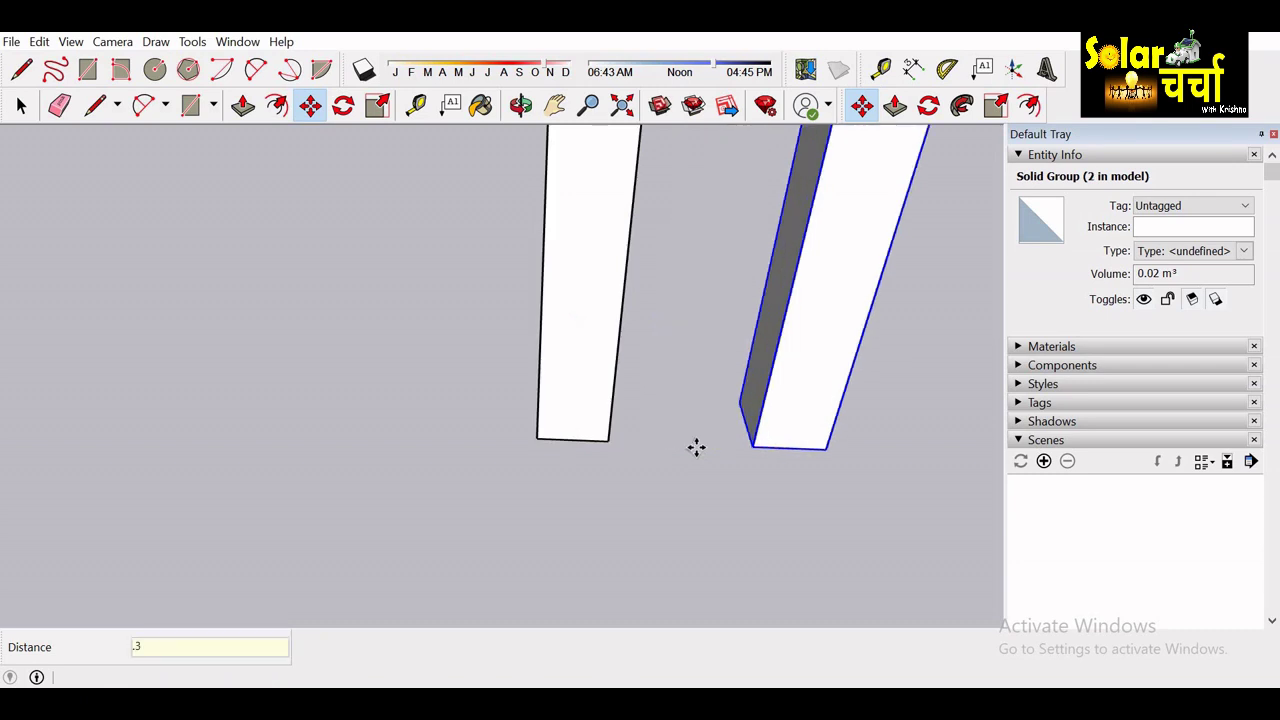
Copy the second bar another 0.3 m to the right for a third bar.
key("ctrl")
left_click(789, 448)
left_click(891, 444)
type(".")
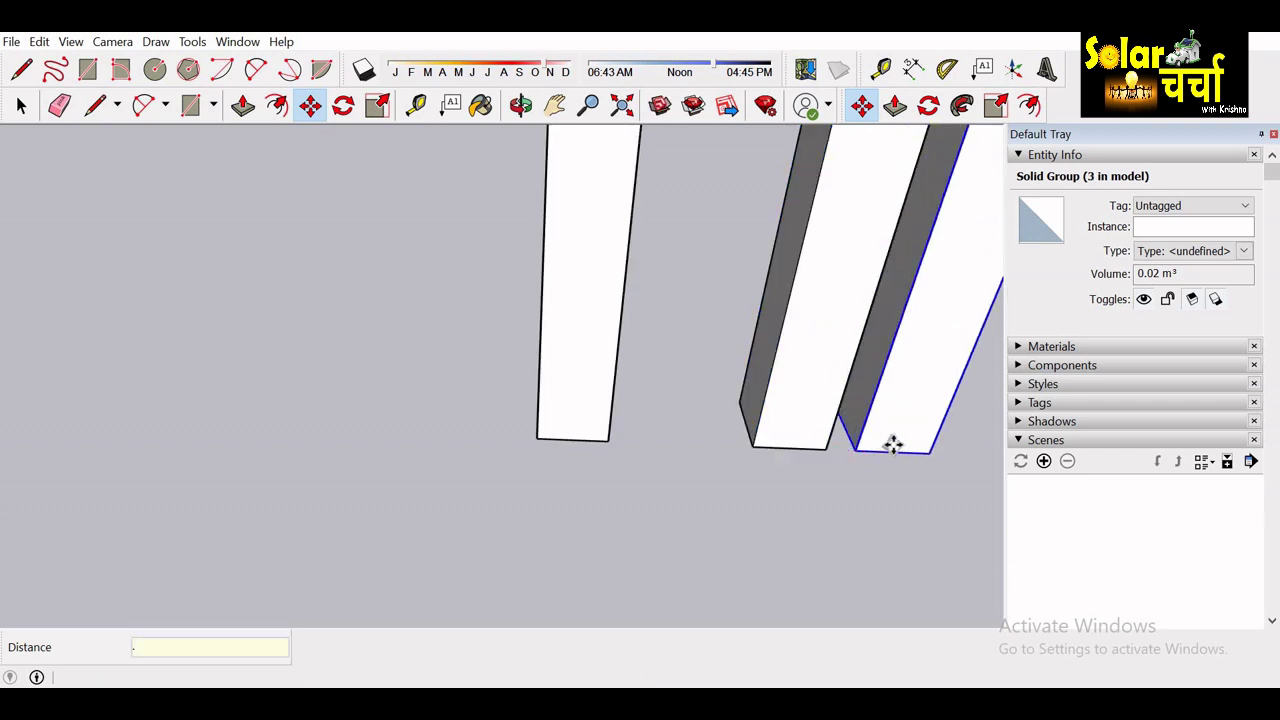
type("3")
key("Return")
key("o")
scroll(888, 442, "down", 2)
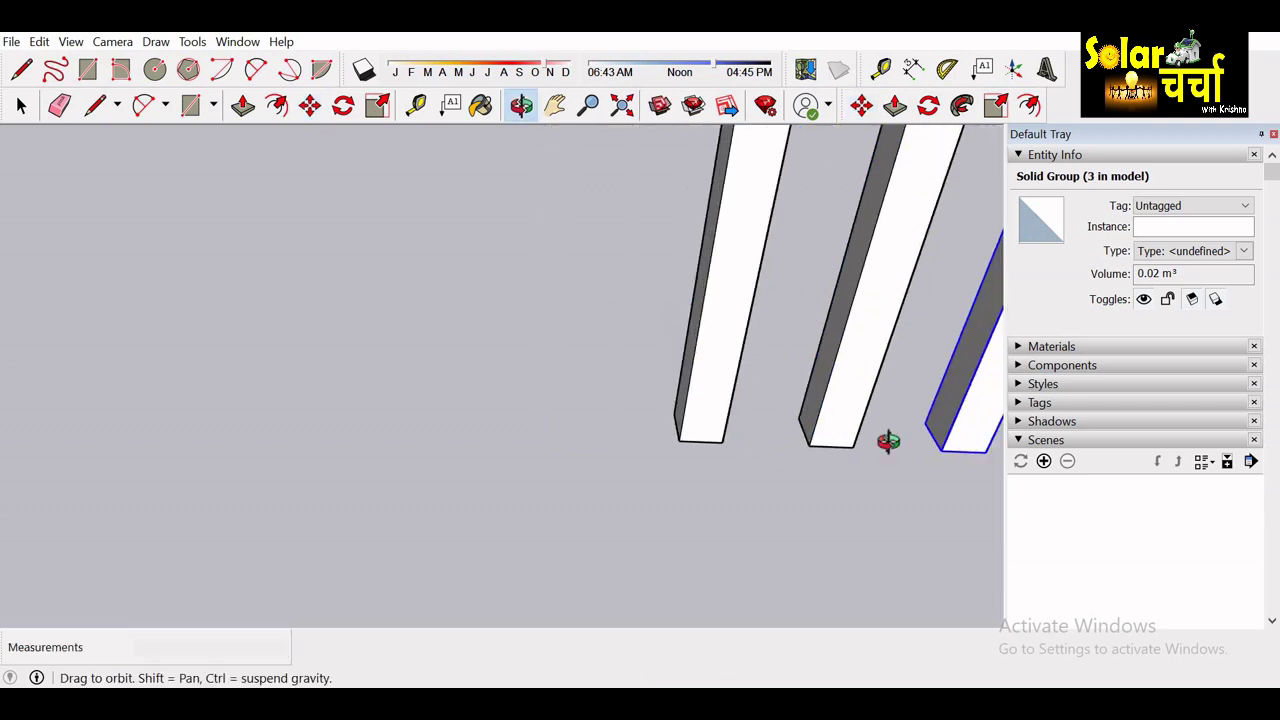
scroll(888, 441, "down", 2)
scroll(888, 441, "down", 2)
scroll(887, 438, "down", 2)
scroll(887, 438, "down", 1)
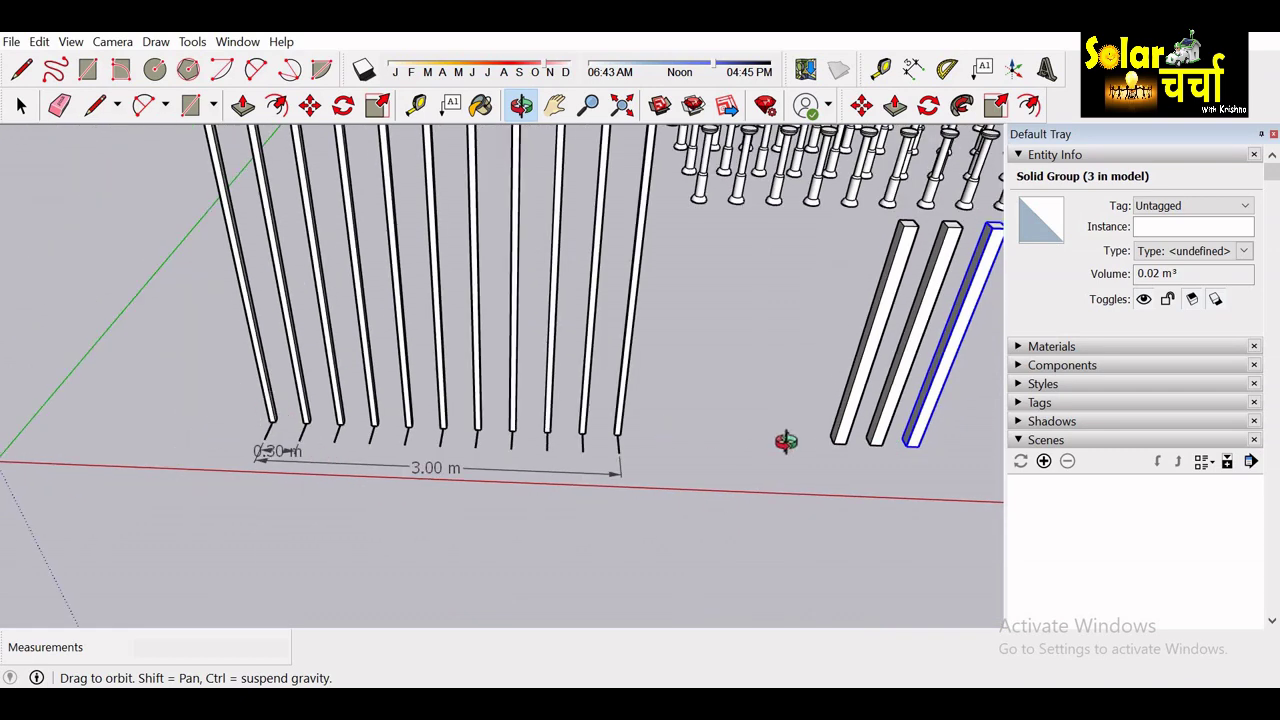
Select all three bars in the new row.
mouse_move(867, 459)
left_mouse_down()
mouse_move(586, 486)
mouse_move(556, 477)
left_mouse_up()
scroll(556, 477, "up", 5)
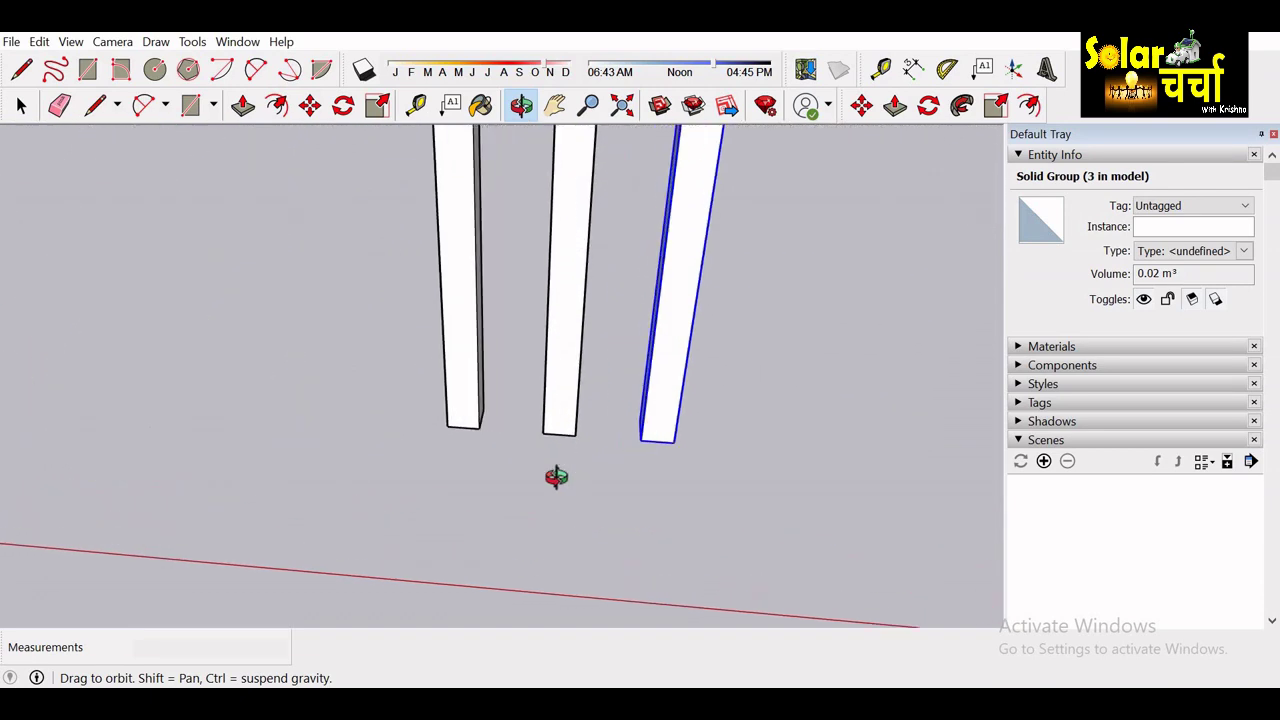
left_click_drag(606, 426, 505, 516)
key("space")
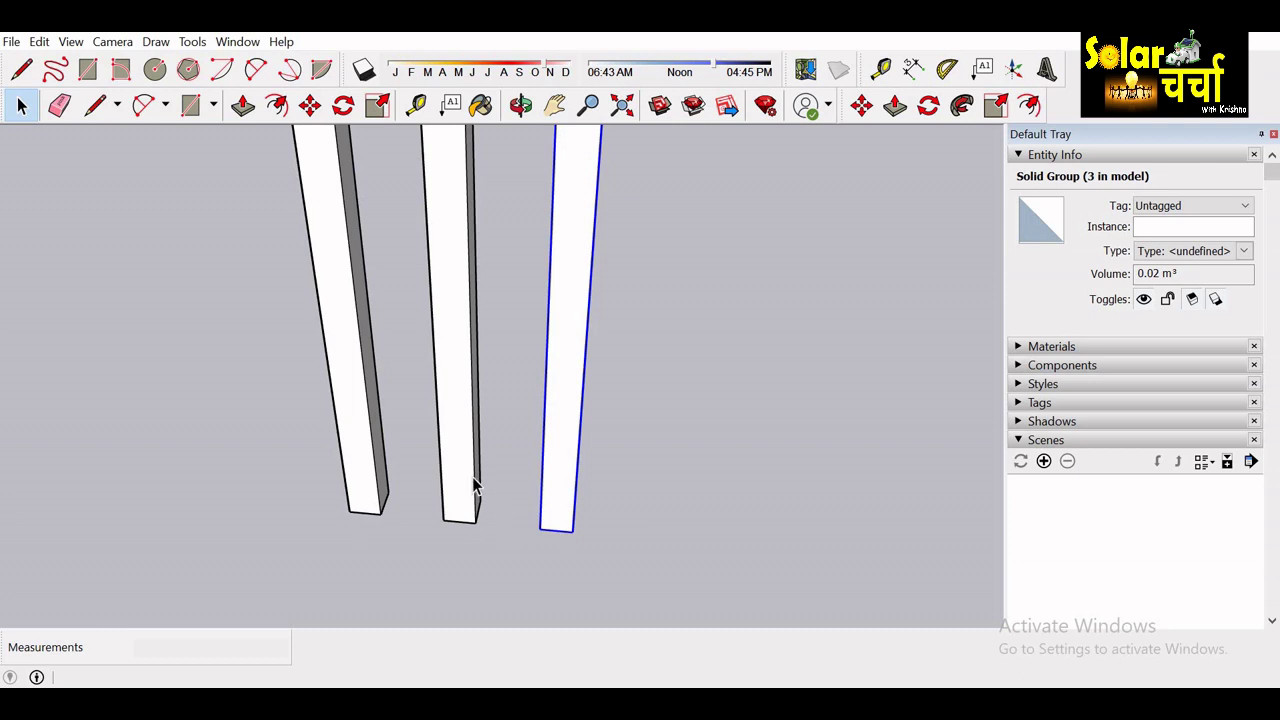
left_click(466, 471, "shift")
left_click(362, 466, "shift")
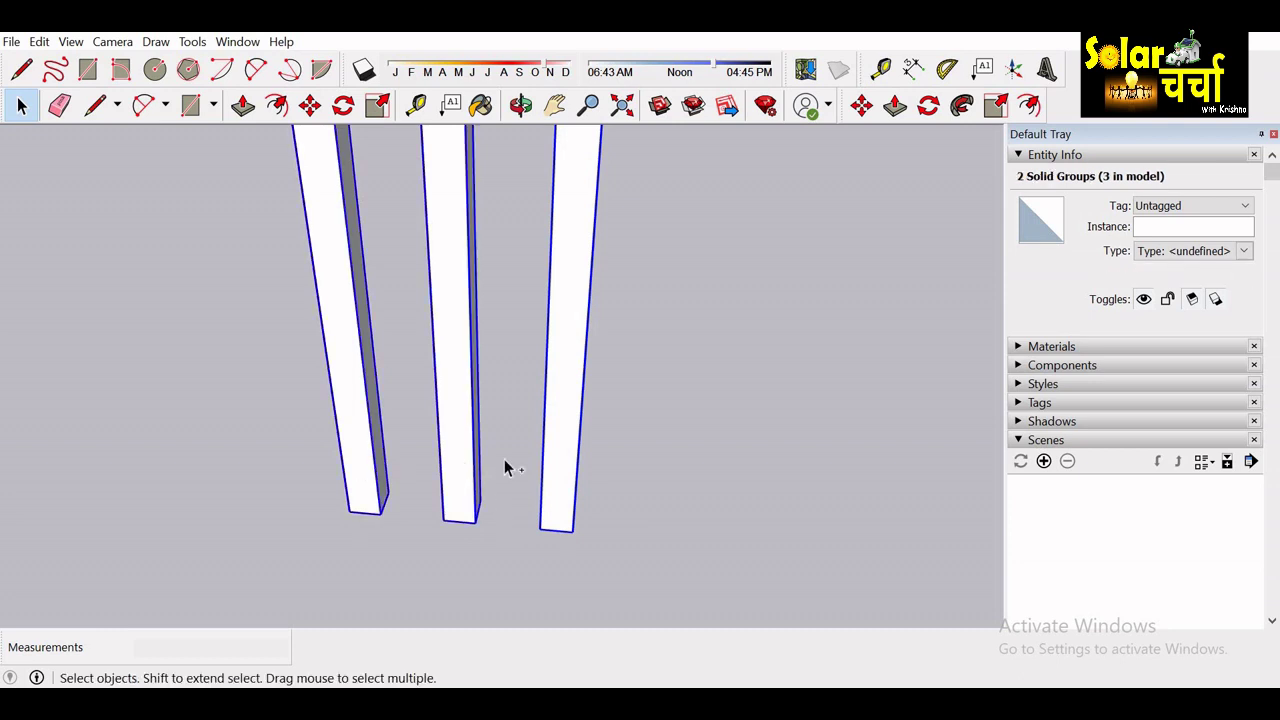
Copy the three selected bars 0.9 m to the right.
key("m")
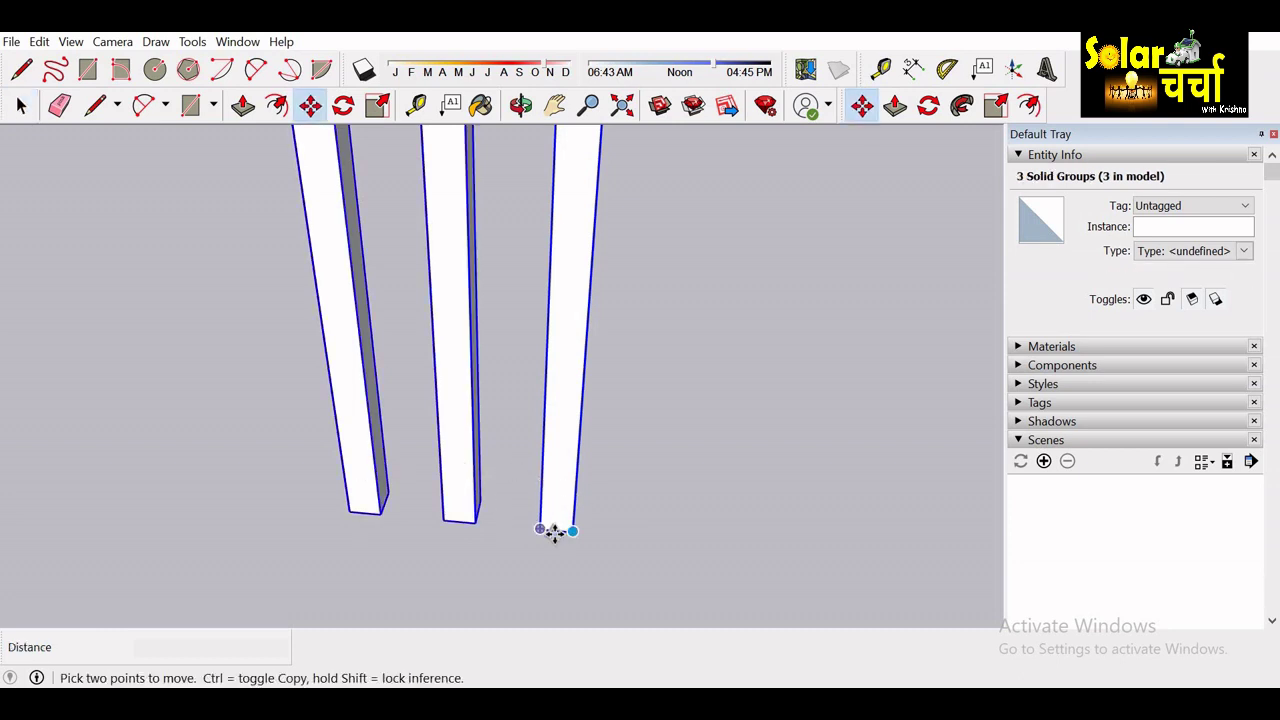
key("ctrl")
left_click(556, 529)
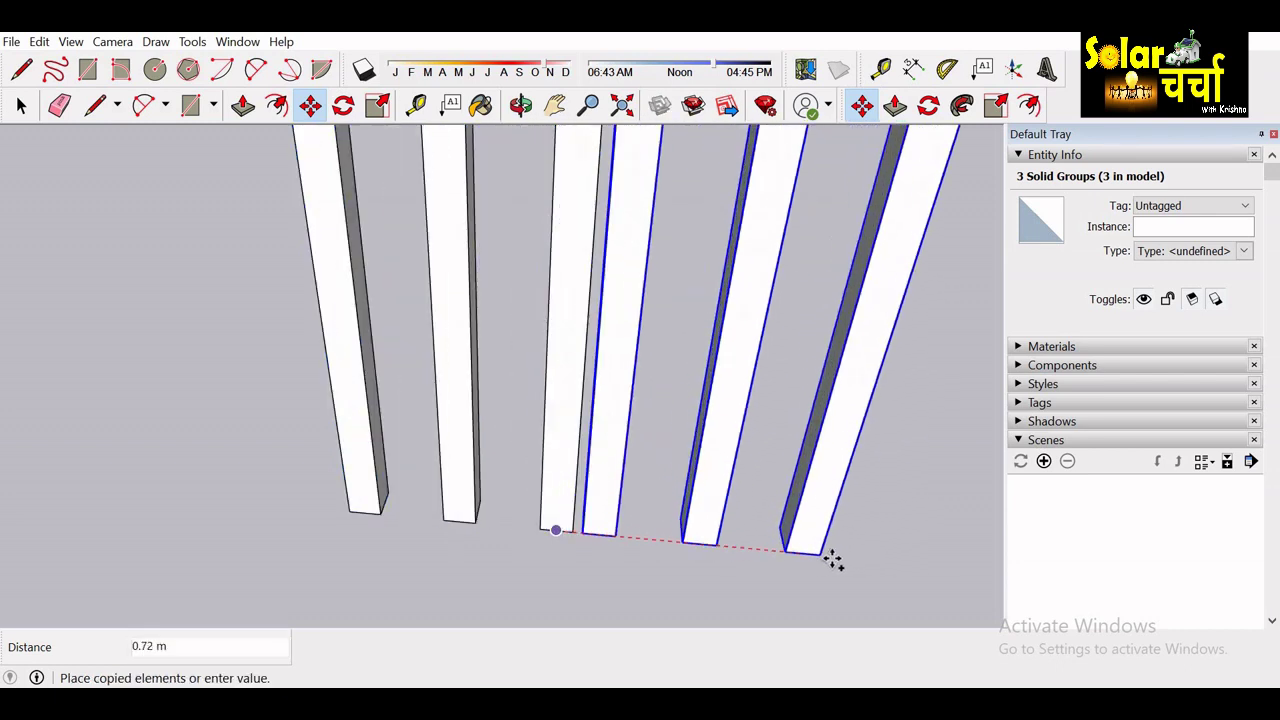
left_click(836, 556)
type(".9")
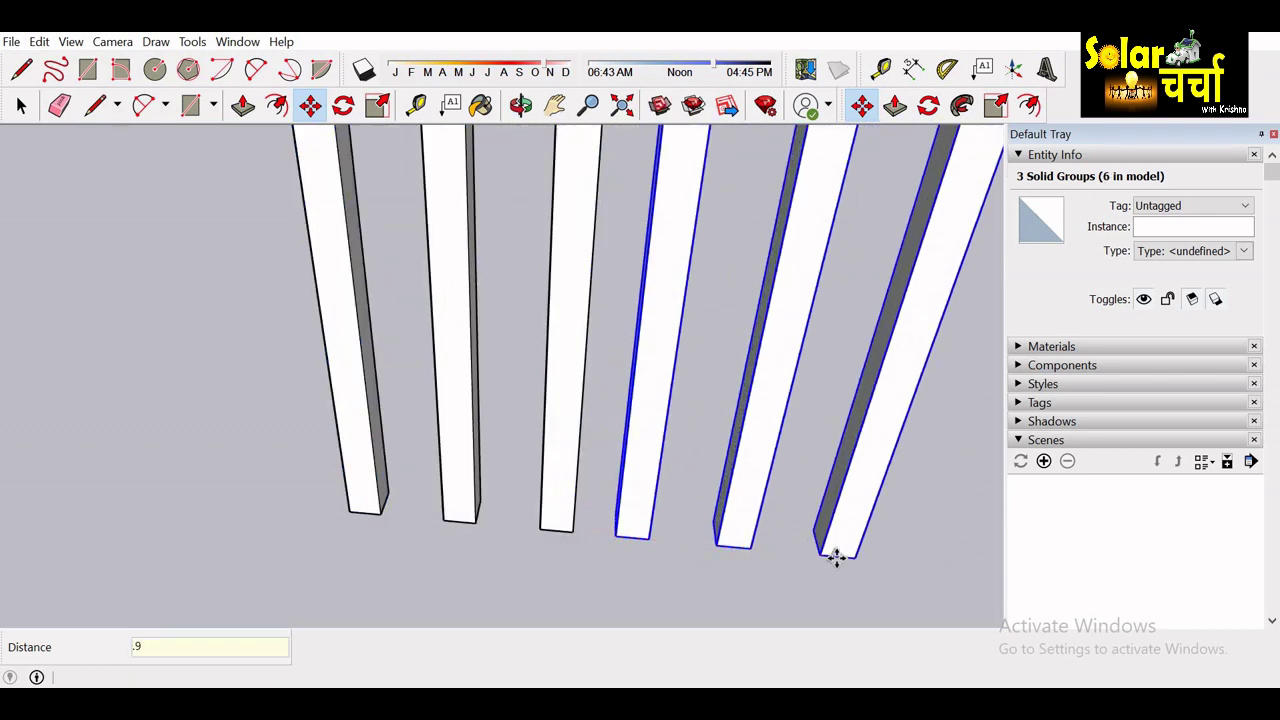
key("Return")
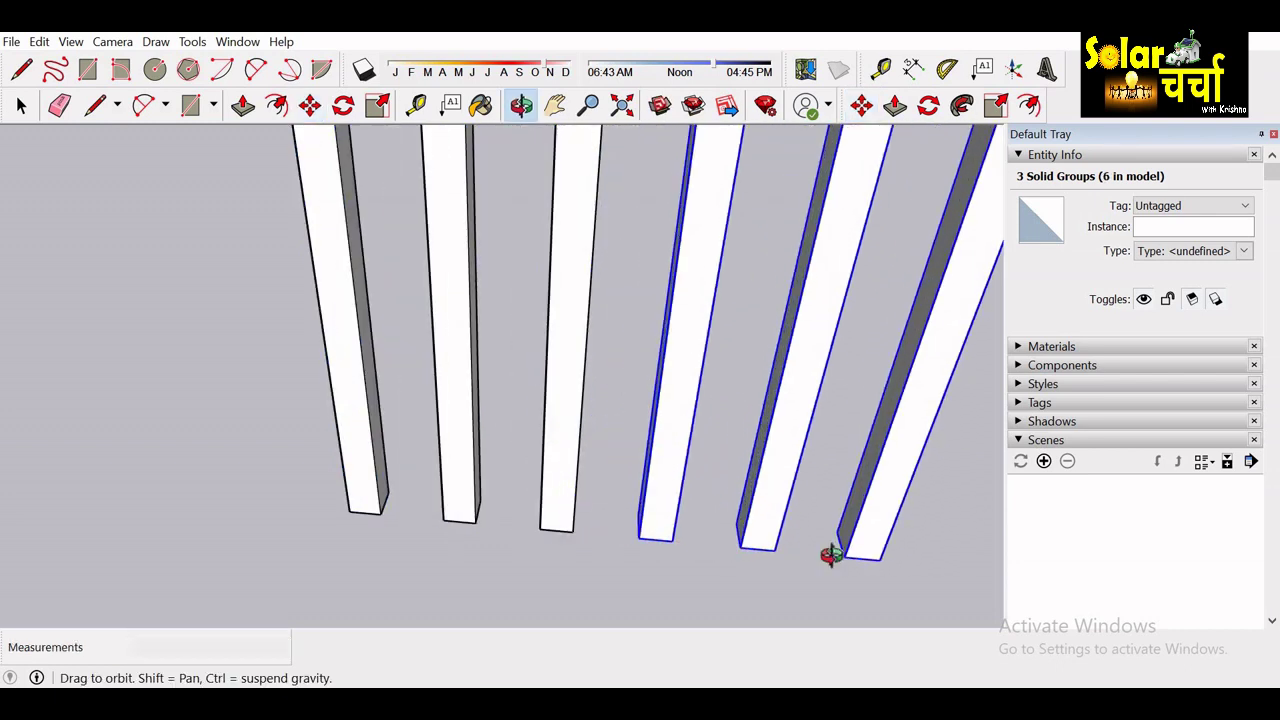
mouse_move(836, 556)
middle_mouse_down()
mouse_move(669, 594)
mouse_move(634, 563)
middle_mouse_up()
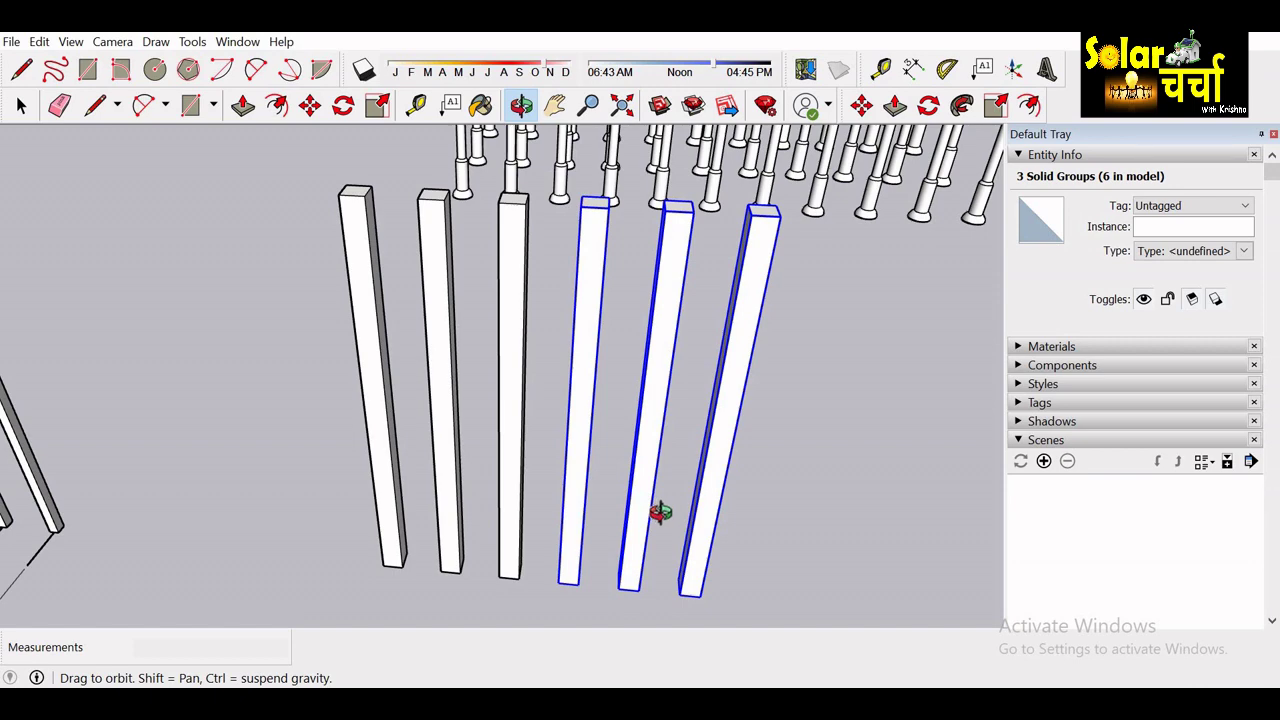
Undo the stray move of the three bars and the extra copy, leaving one lone bar.
mouse_move(660, 512)
left_mouse_down()
mouse_move(691, 451)
mouse_move(657, 443)
mouse_move(608, 563)
mouse_move(677, 500)
mouse_move(603, 543)
left_mouse_up()
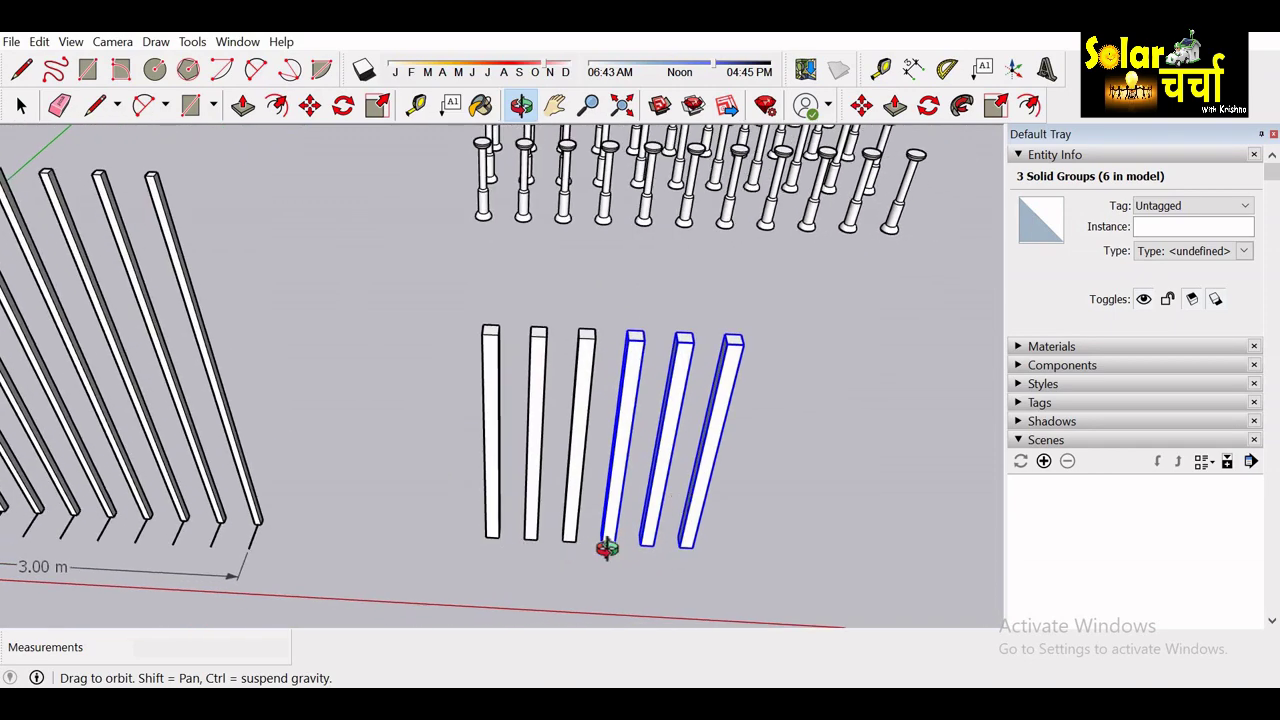
scroll(510, 568, "up", 2)
scroll(510, 568, "up", 2)
left_click_drag(510, 568, 336, 556)
key("m")
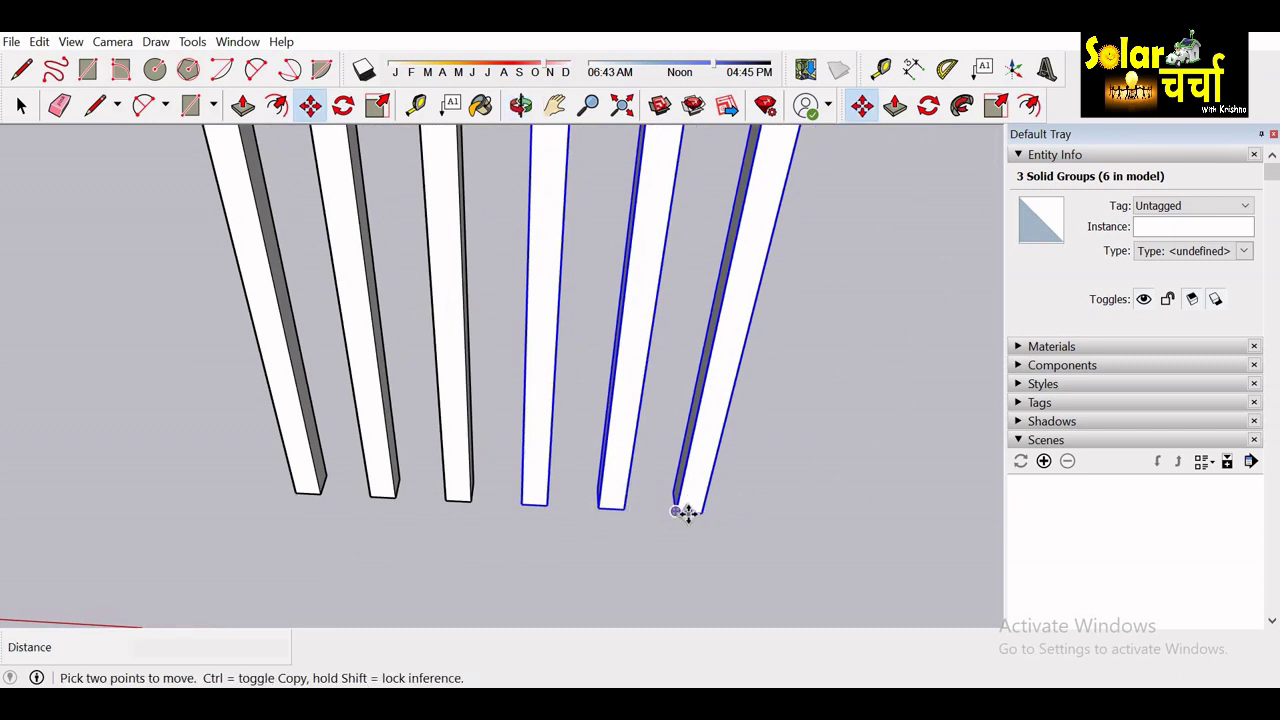
scroll(688, 512, "up", 2)
left_click(686, 511)
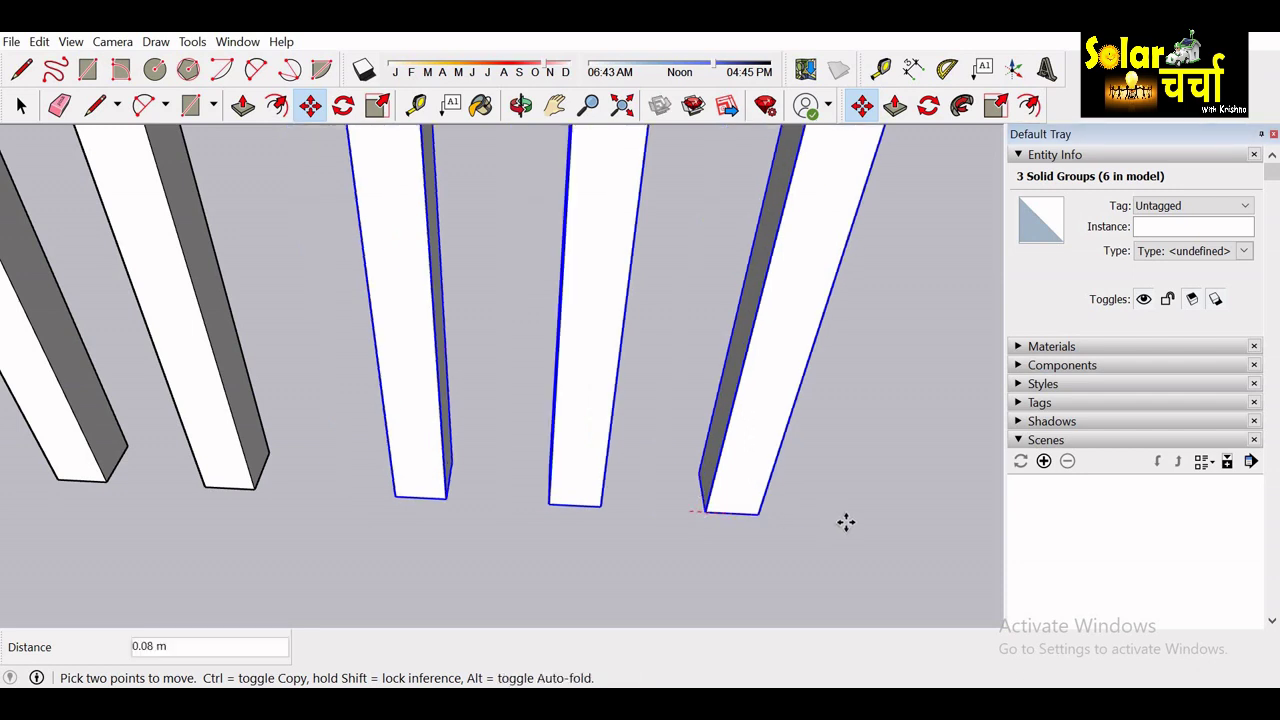
key("ctrl+z")
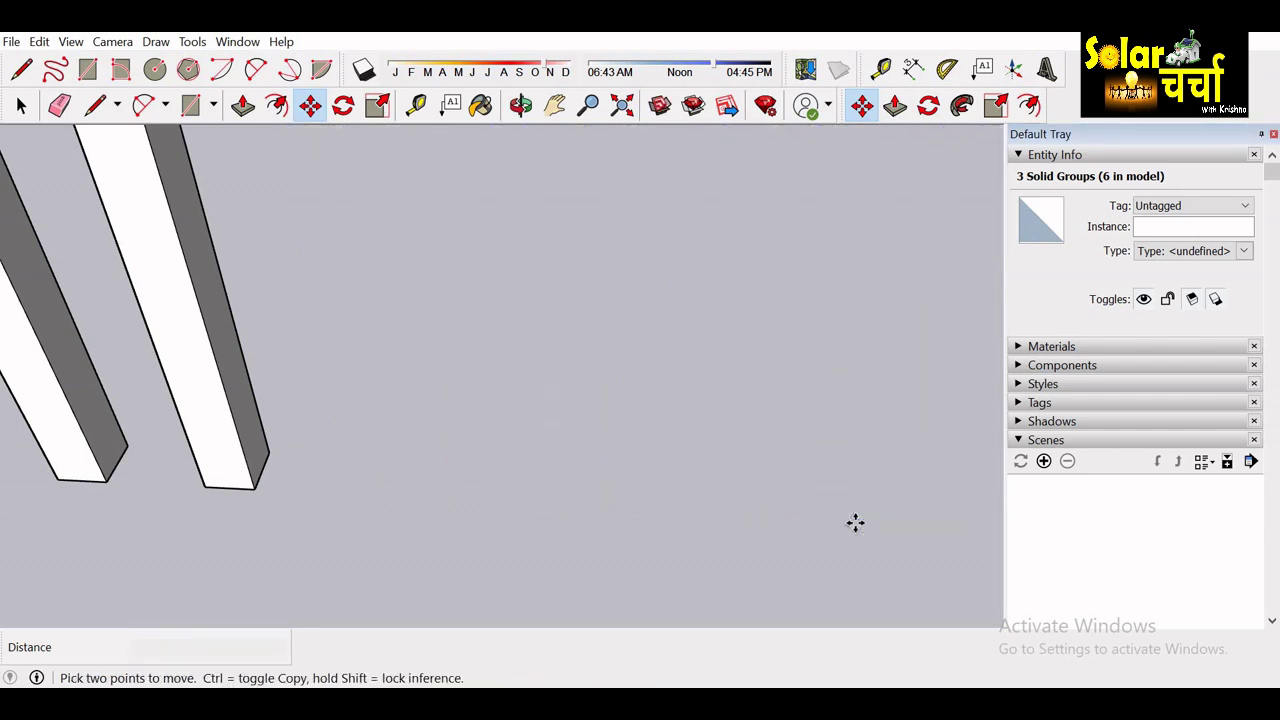
mouse_move(850, 519)
middle_mouse_down()
mouse_move(553, 500)
mouse_move(543, 594)
mouse_move(480, 583)
middle_mouse_up()
key("ctrl+z")
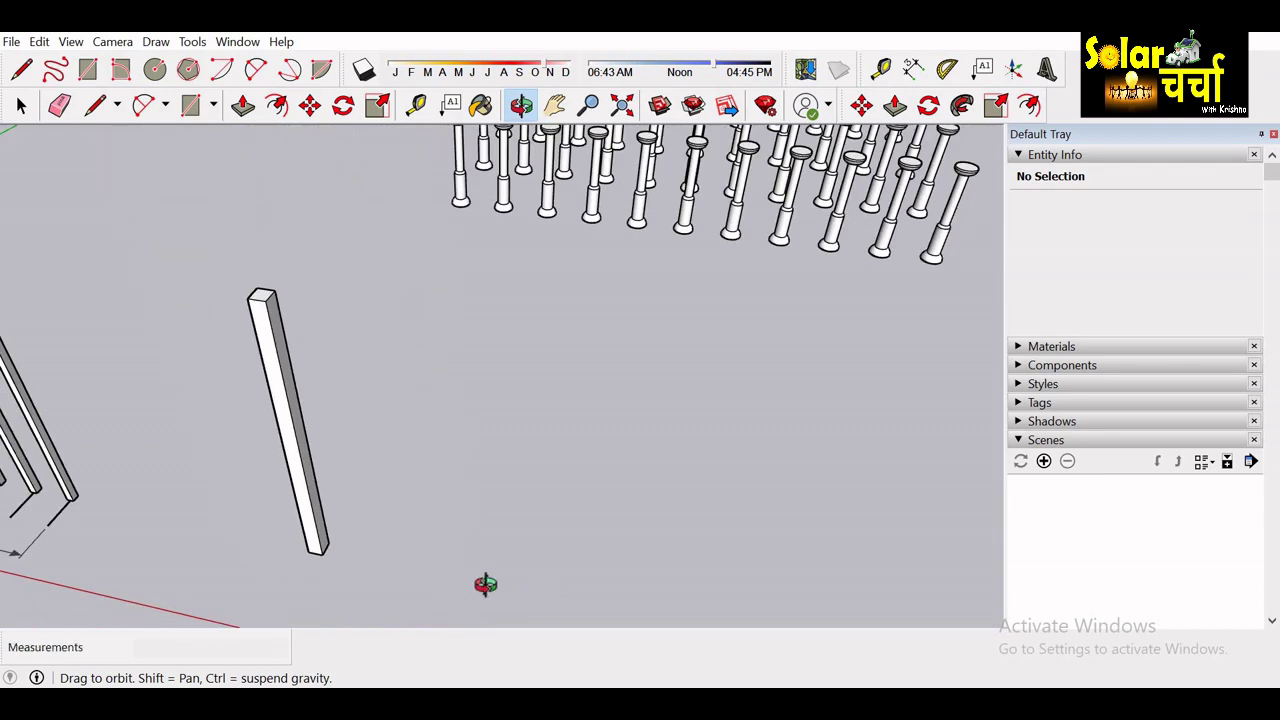
Copy the lone bar 0.3 m to the right.
mouse_move(271, 514)
middle_mouse_down("shift")
mouse_move(405, 492)
mouse_move(337, 451)
middle_mouse_up("shift")
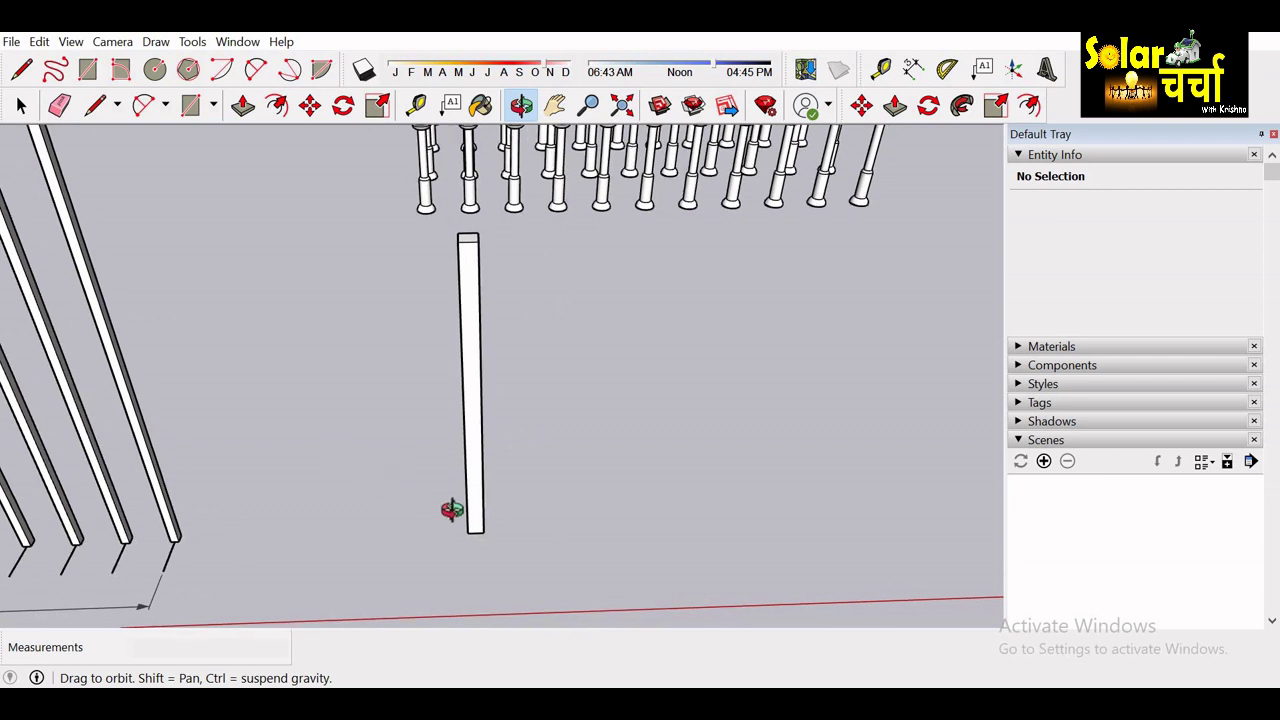
mouse_move(449, 509)
middle_mouse_down()
mouse_move(471, 533)
mouse_move(406, 437)
mouse_move(414, 449)
middle_mouse_up()
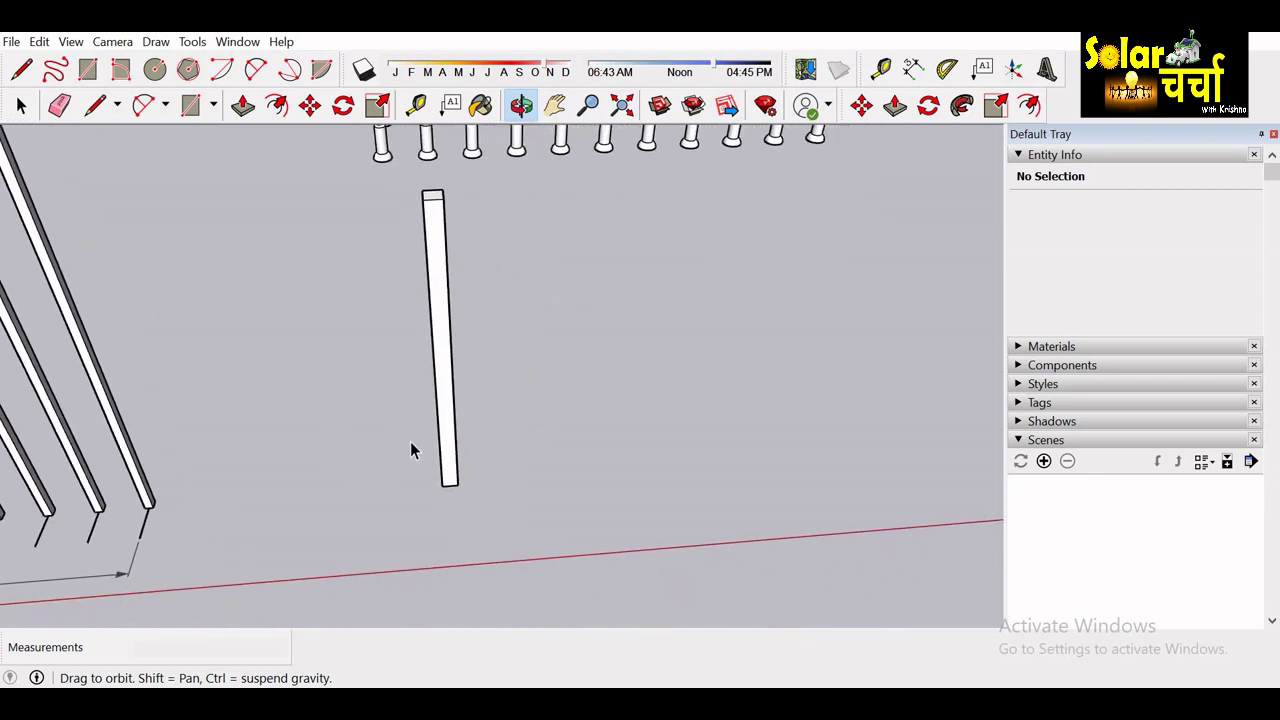
left_click(450, 456)
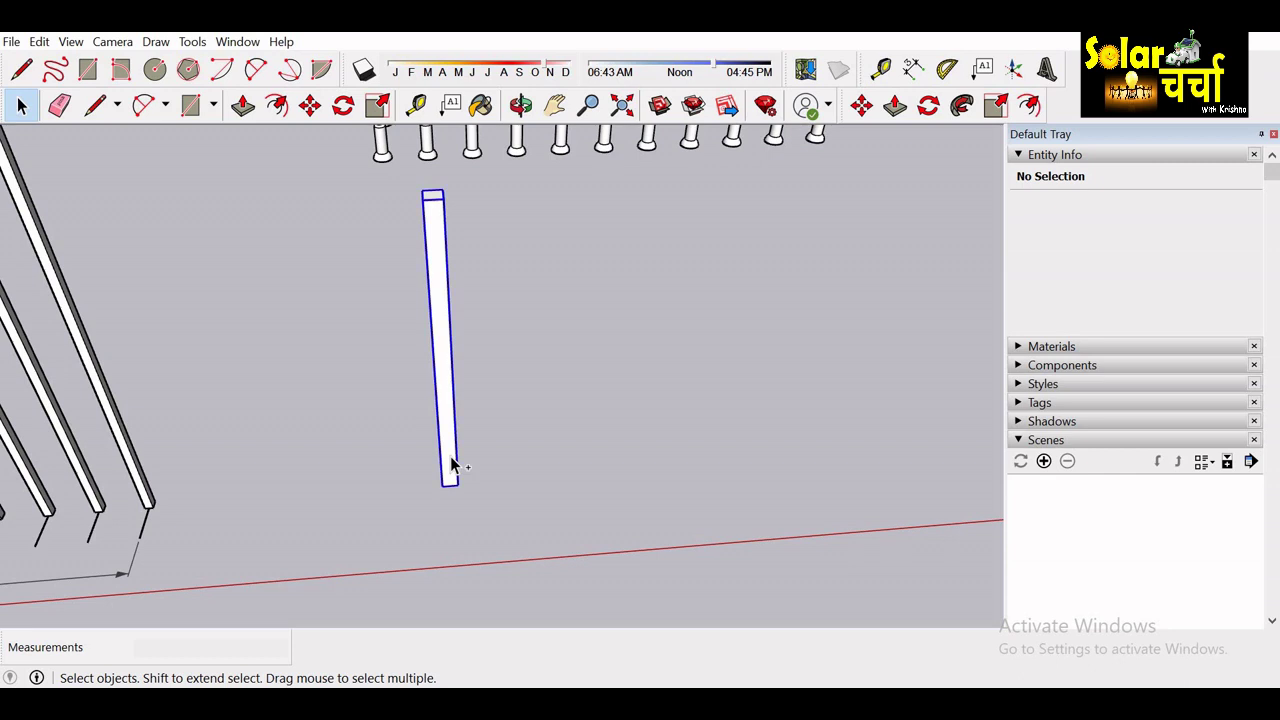
scroll(450, 460, "up", 3)
key("m")
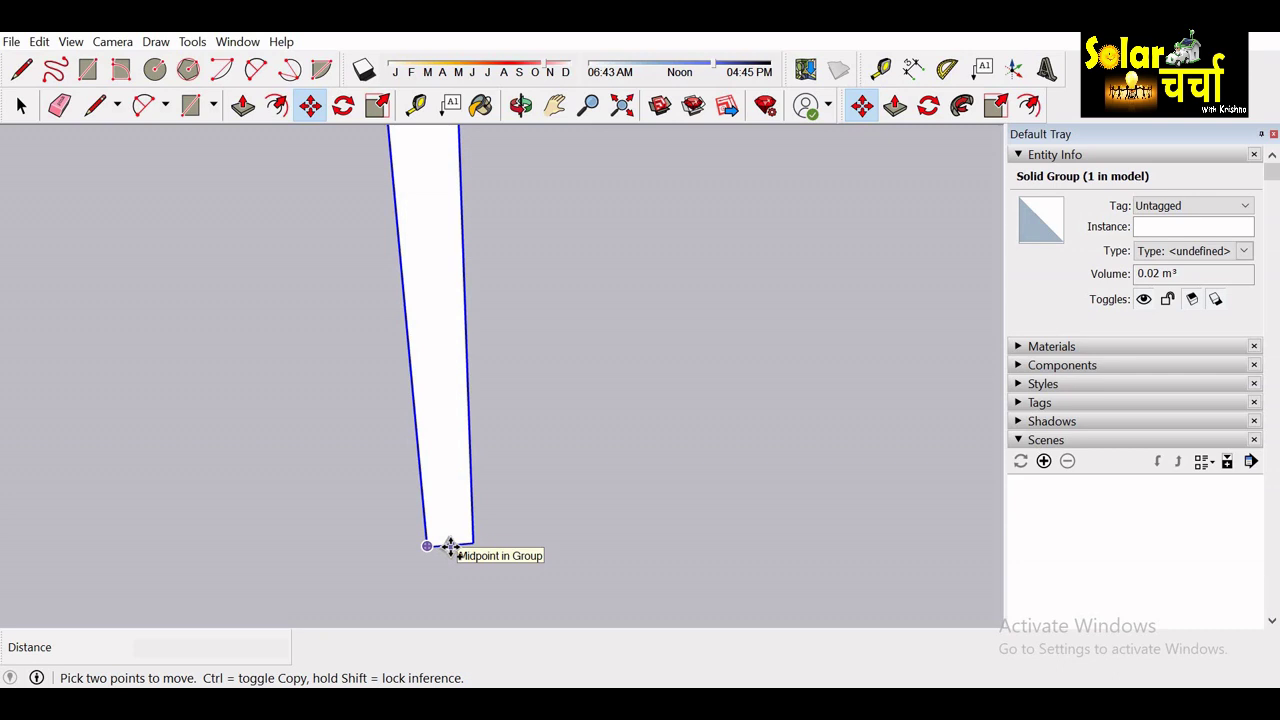
left_click(470, 548)
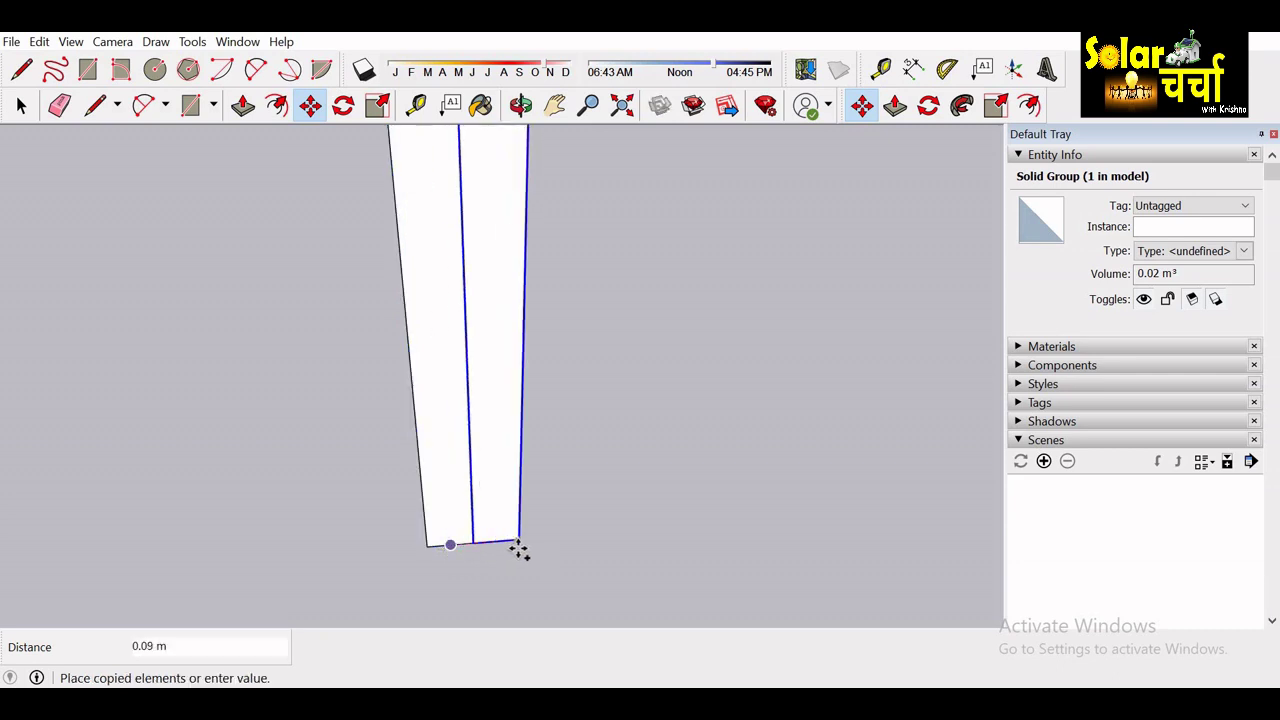
left_click(535, 549)
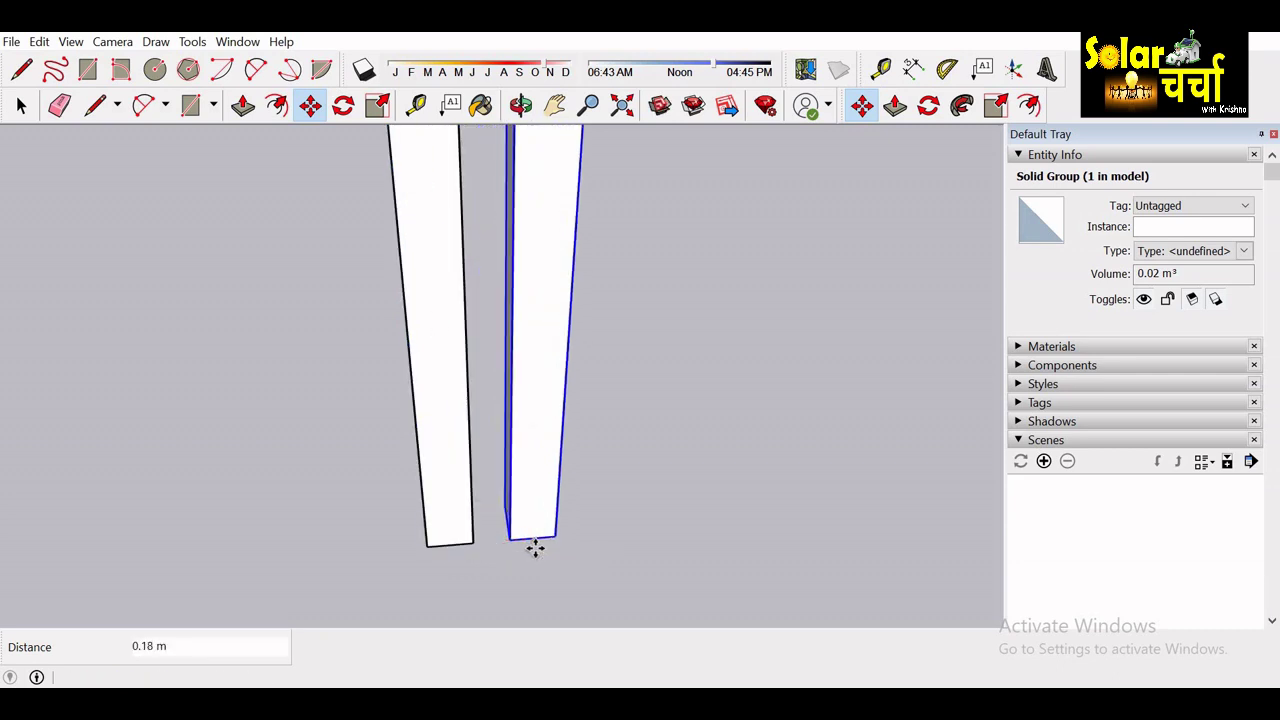
type(".3")
key("Return")
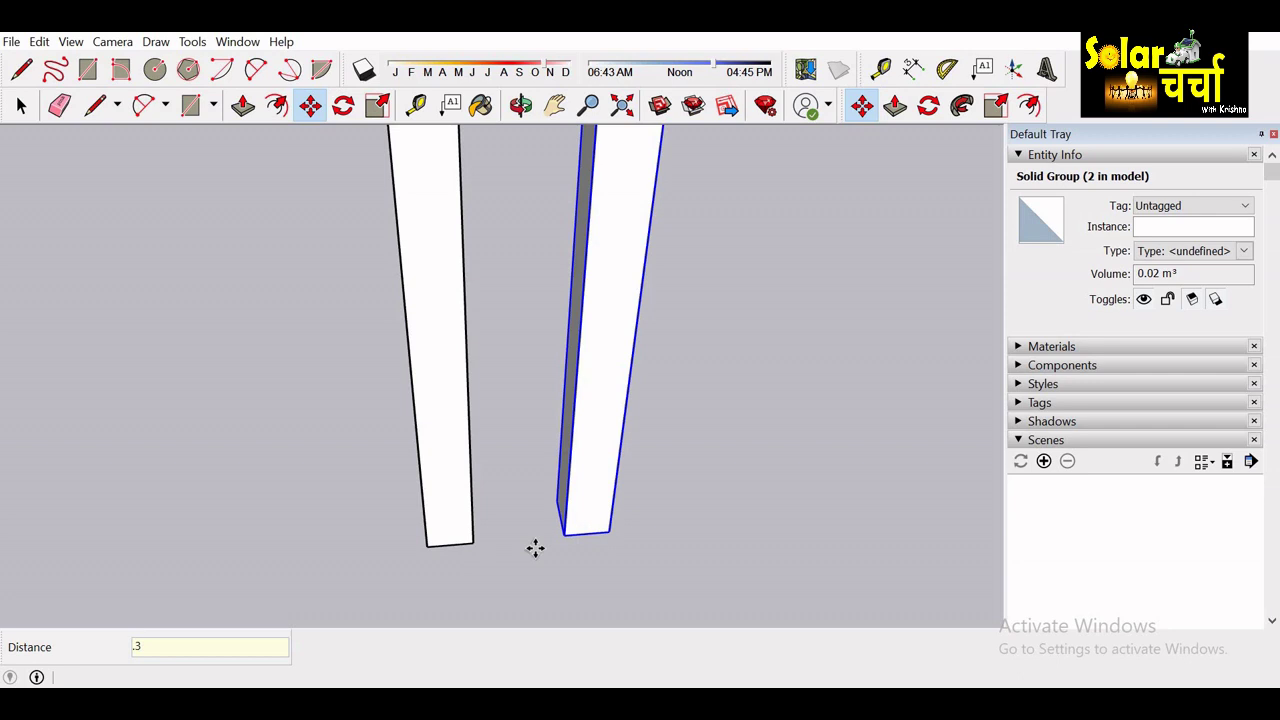
Array the copy ten times with *10, giving eleven bars in a row.
type("*")
type("0")
key("Return")
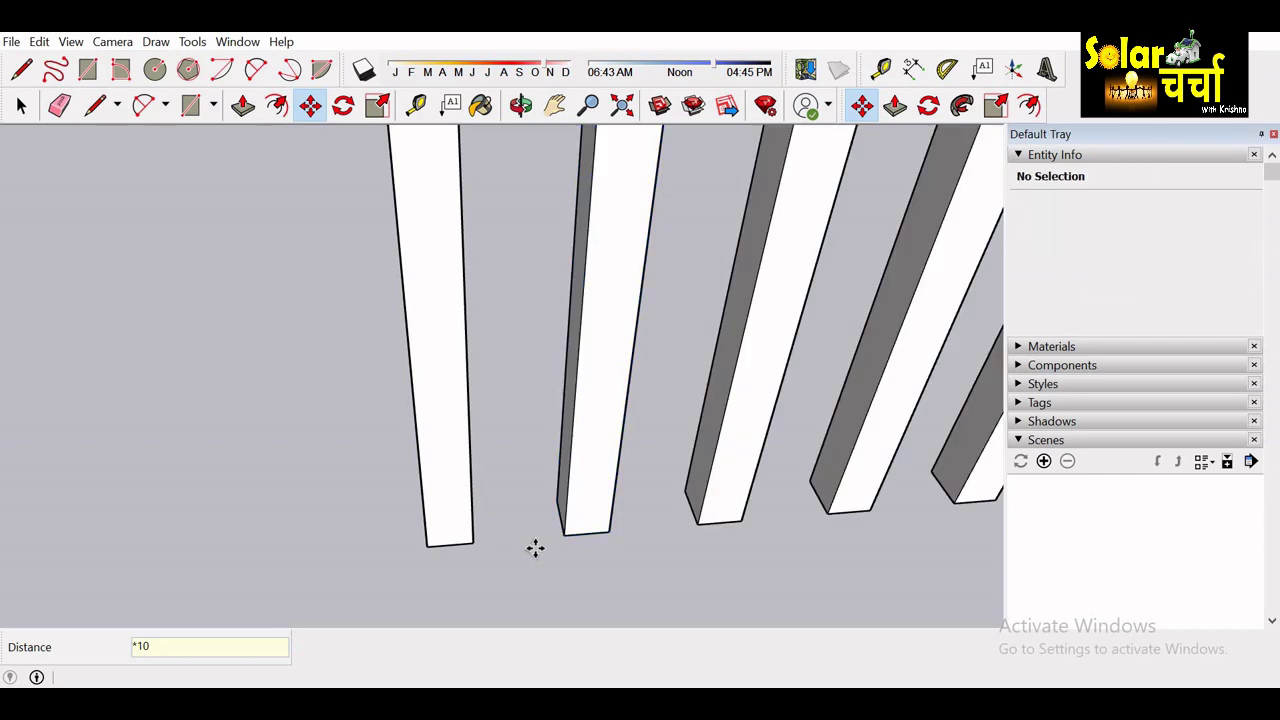
key("o")
scroll(528, 544, "down", 2)
scroll(528, 544, "down", 3)
Box-select all eleven bars of the new row for moving.
scroll(530, 543, "down", 2)
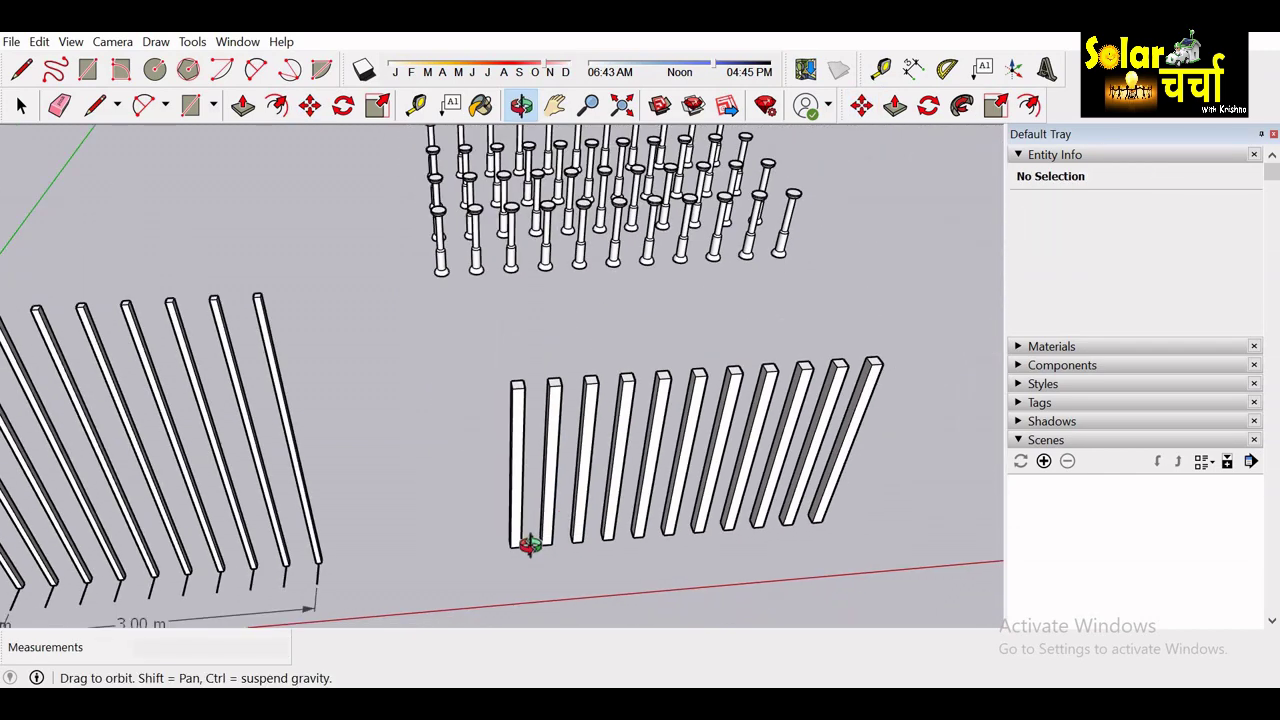
scroll(528, 544, "down", 1)
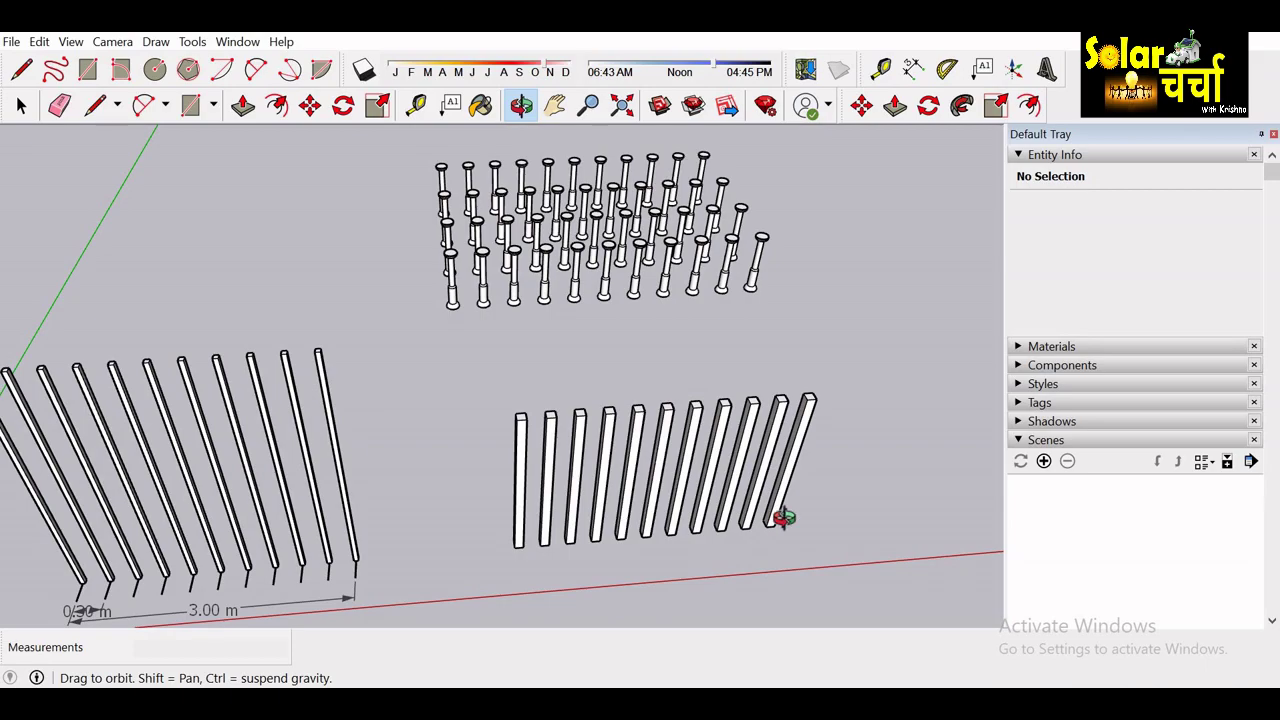
mouse_move(783, 517)
left_mouse_down()
mouse_move(357, 423)
mouse_move(189, 434)
mouse_move(648, 475)
mouse_move(914, 457)
mouse_move(749, 429)
mouse_move(150, 478)
left_mouse_up()
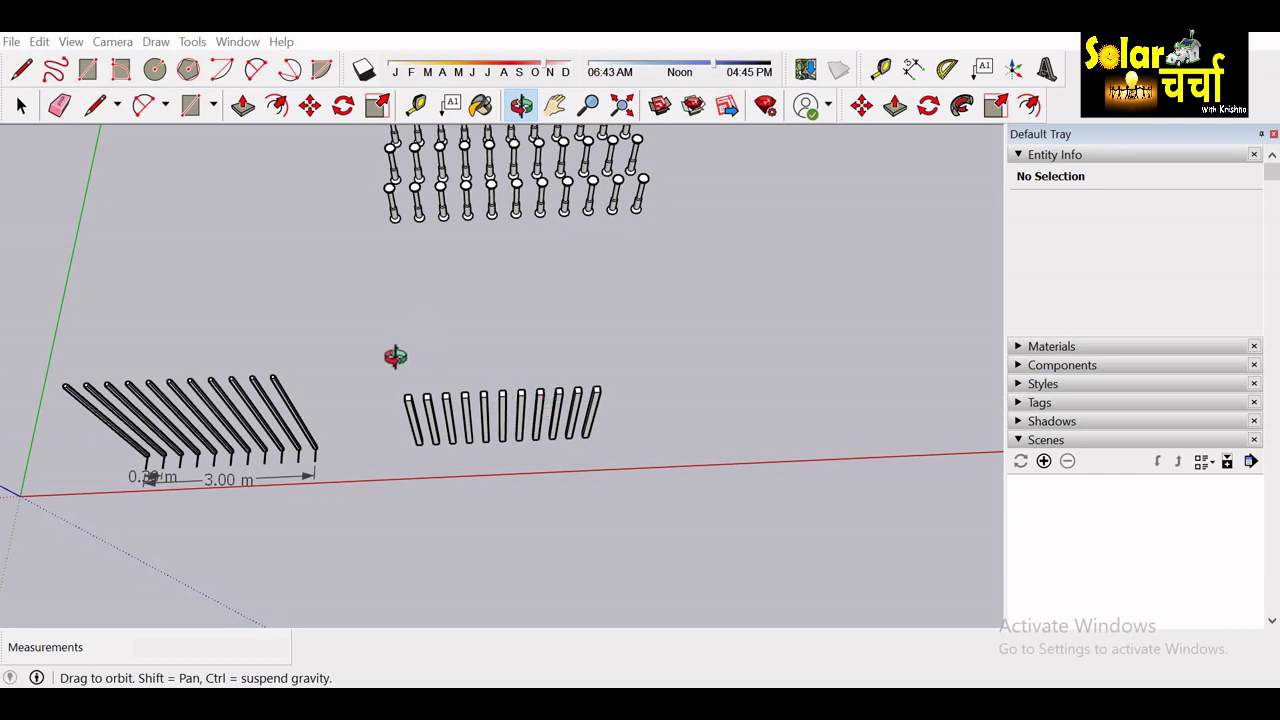
left_click(34, 110)
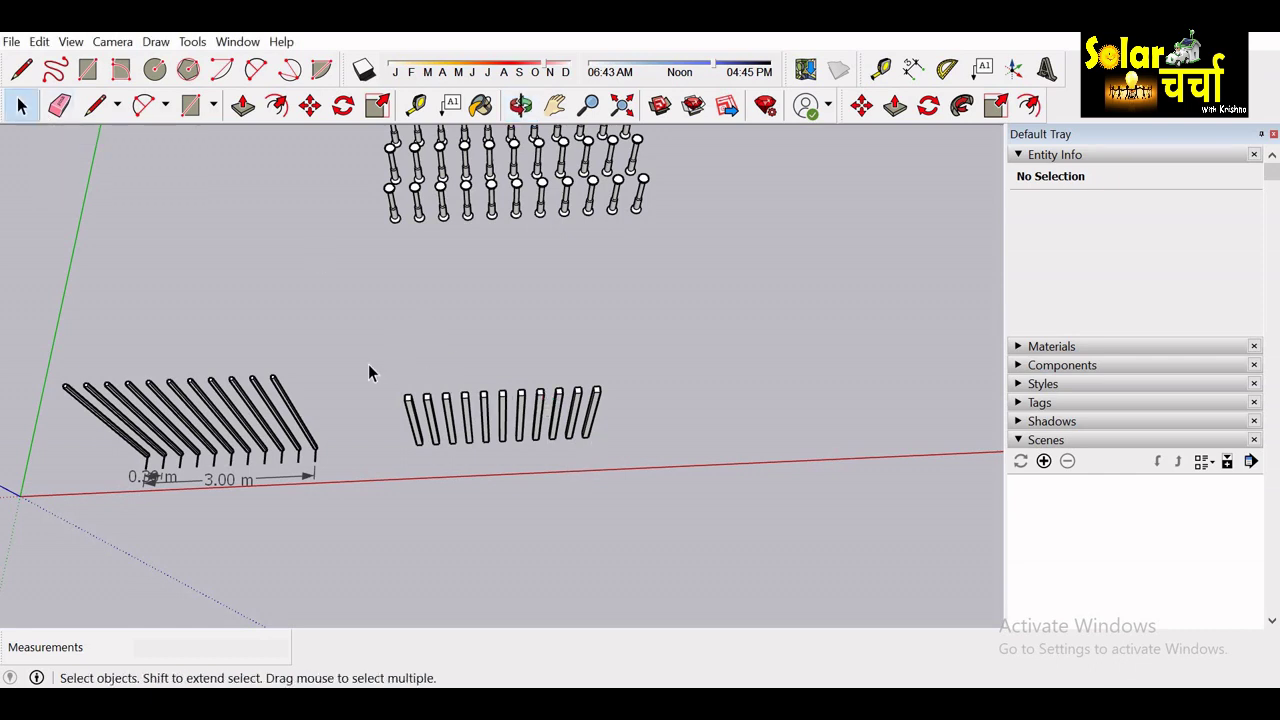
left_click_drag(368, 364, 661, 475)
key("m")
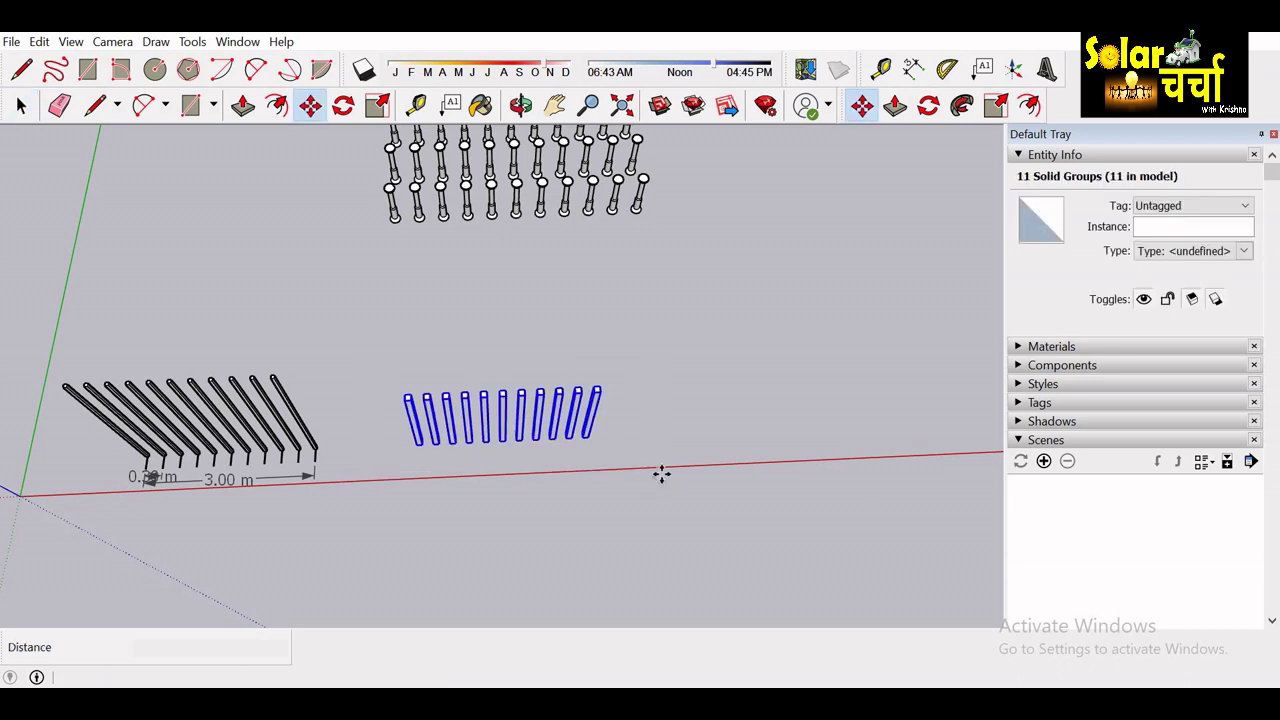
Copy the eleven-bar row 3.3 m along the red axis, arrayed ten times (3.3*10).
key("ctrl")
left_click(591, 437)
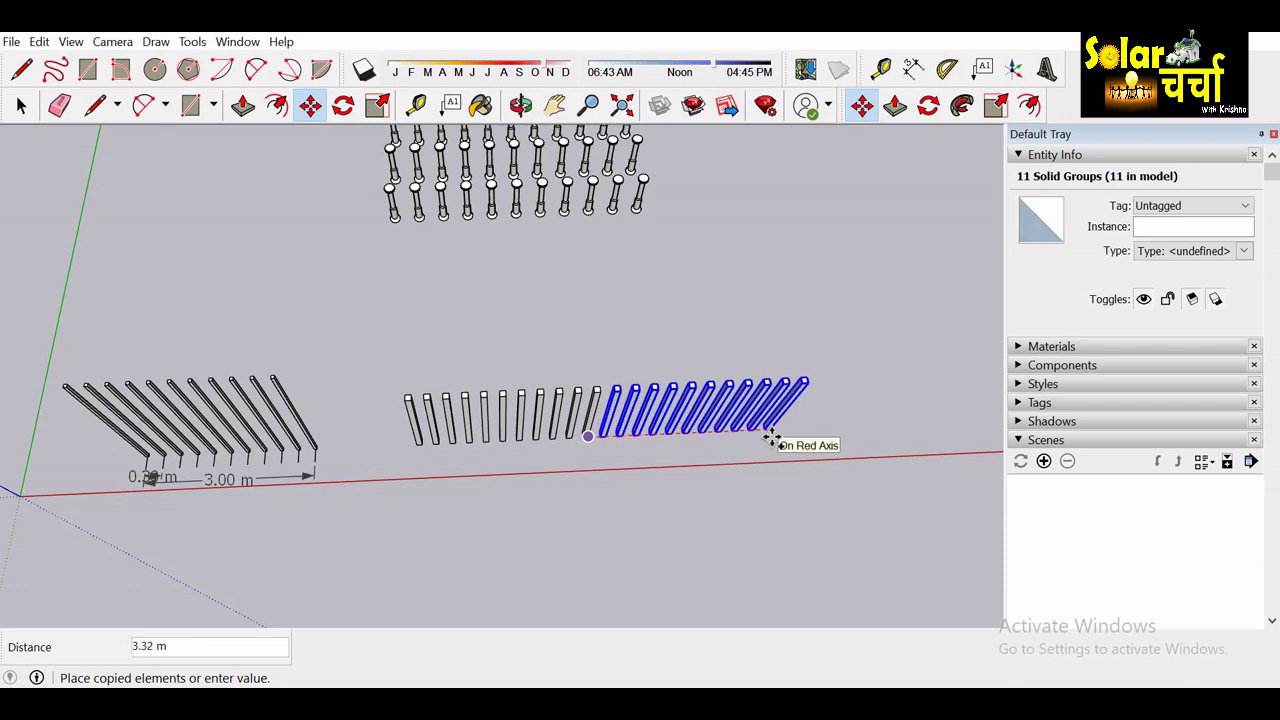
left_click(772, 437)
type("3.3")
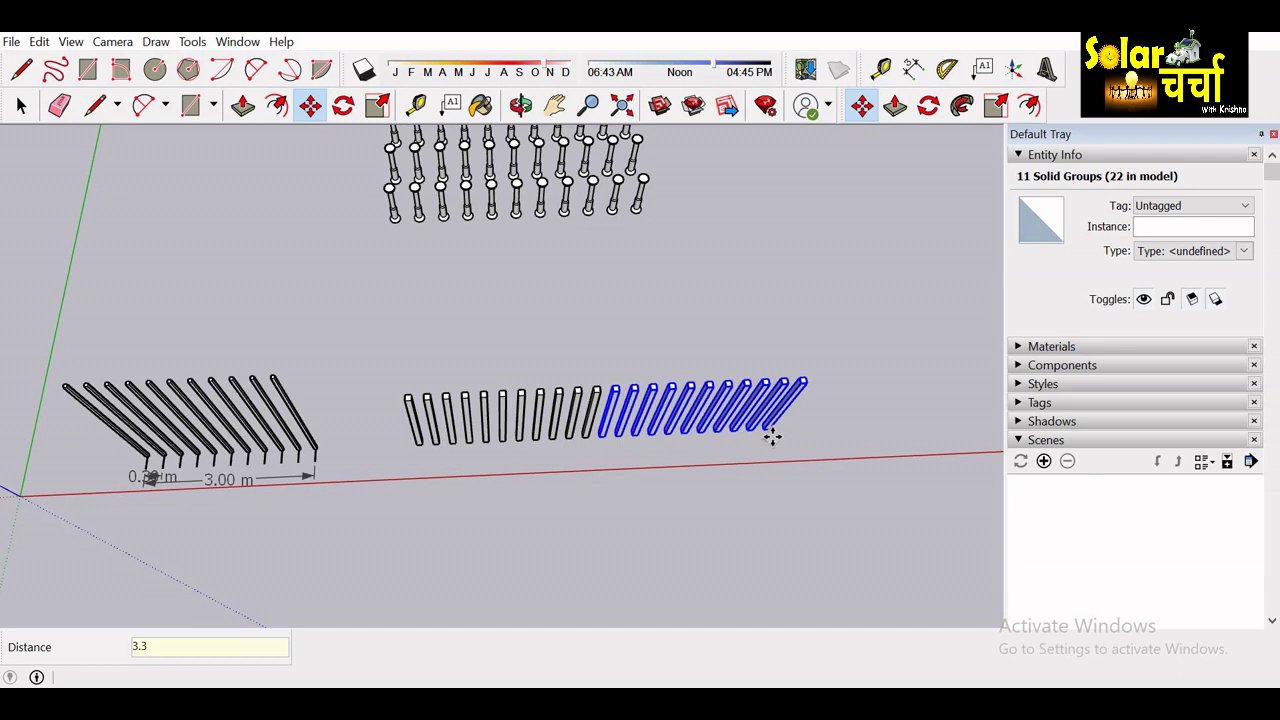
type("*")
type("10")
key("Return")
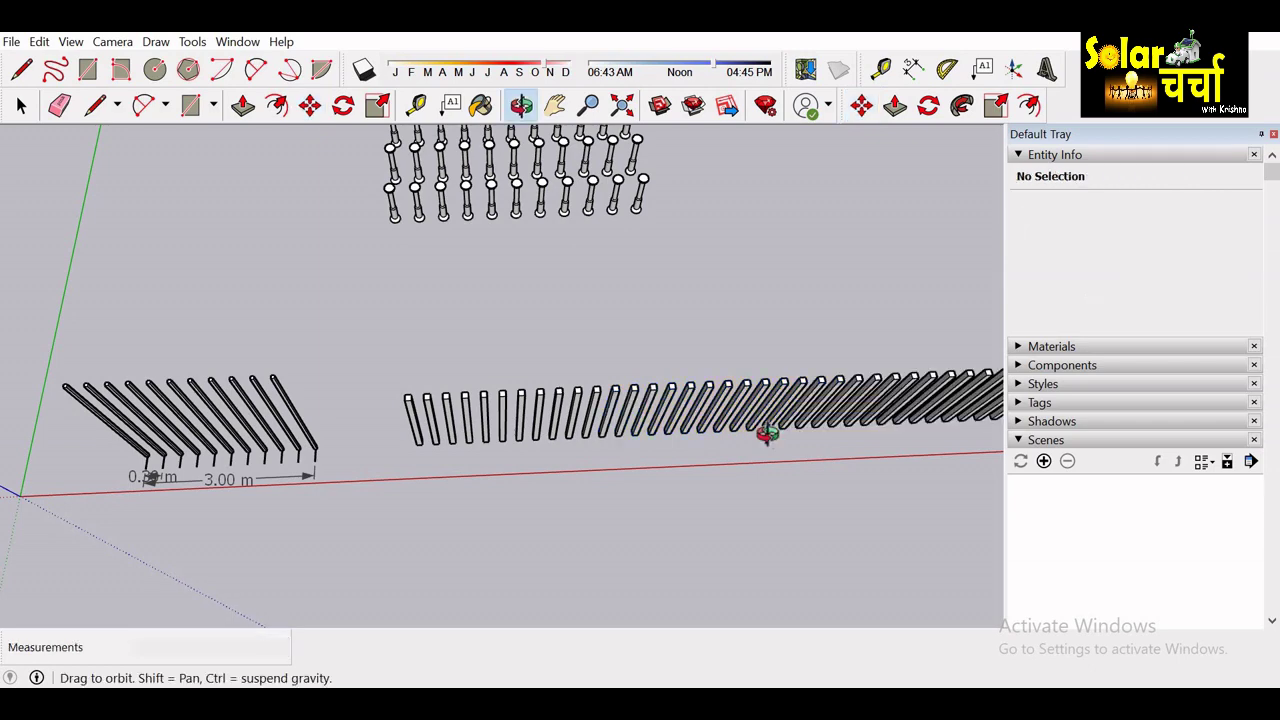
middle_click_drag(768, 432, 640, 415)
mouse_move(640, 418)
left_mouse_down()
mouse_move(371, 414)
mouse_move(394, 229)
mouse_move(688, 426)
left_mouse_up()
mouse_move(491, 406)
left_mouse_down("shift")
mouse_move(286, 386)
mouse_move(651, 351)
left_mouse_up("shift")
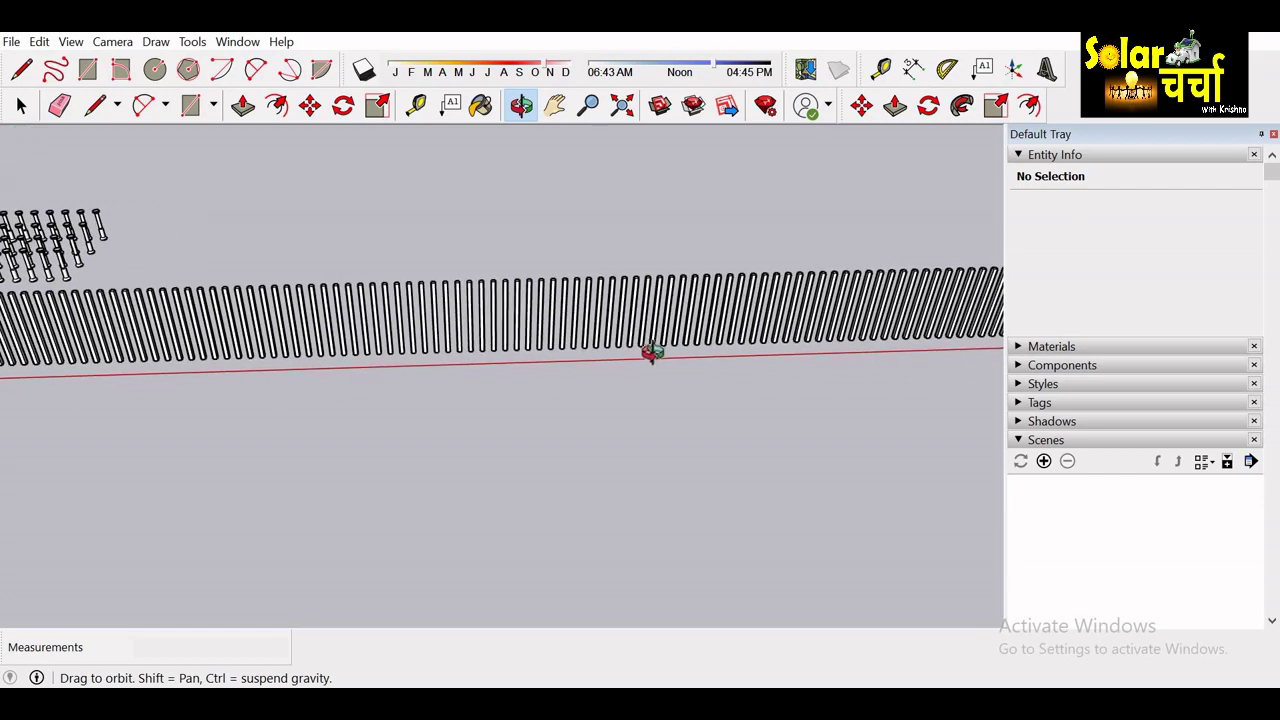
mouse_move(496, 368)
left_mouse_down()
mouse_move(171, 286)
mouse_move(757, 374)
left_mouse_up()
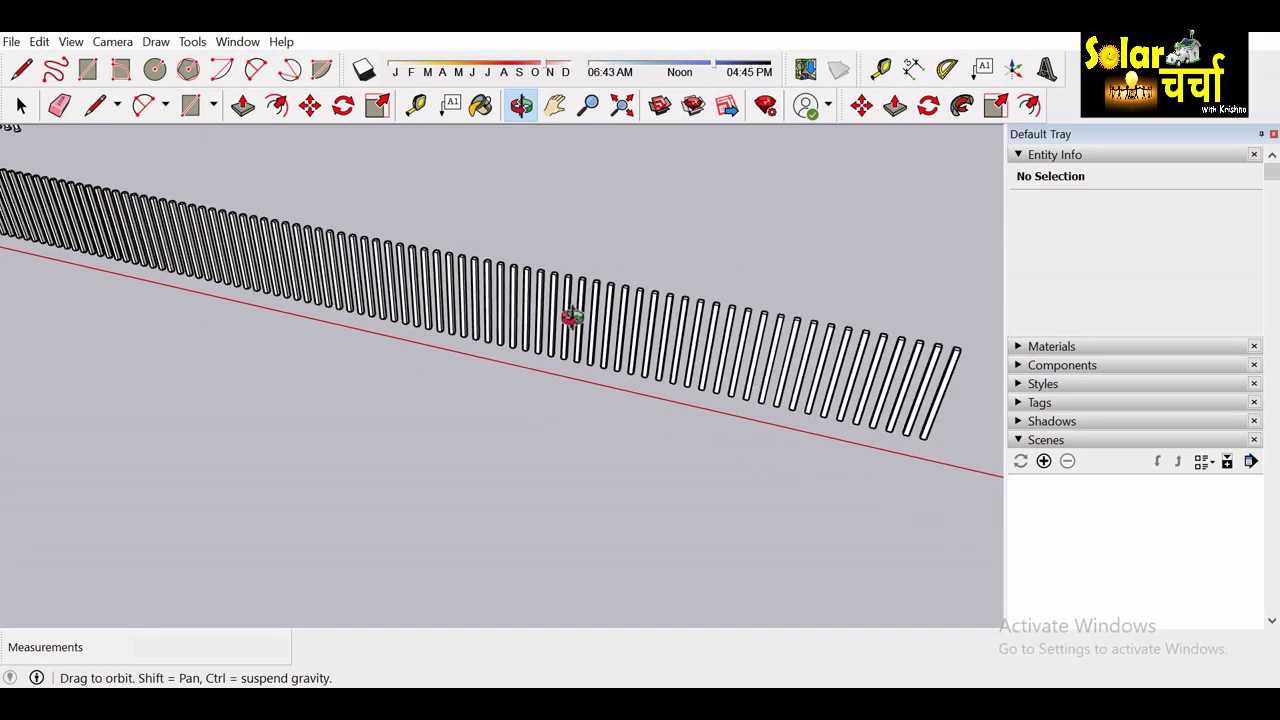
mouse_move(571, 314)
left_mouse_down()
mouse_move(466, 291)
mouse_move(343, 291)
mouse_move(130, 248)
mouse_move(529, 391)
mouse_move(300, 420)
mouse_move(246, 385)
mouse_move(974, 374)
mouse_move(571, 363)
mouse_move(723, 371)
left_mouse_up()
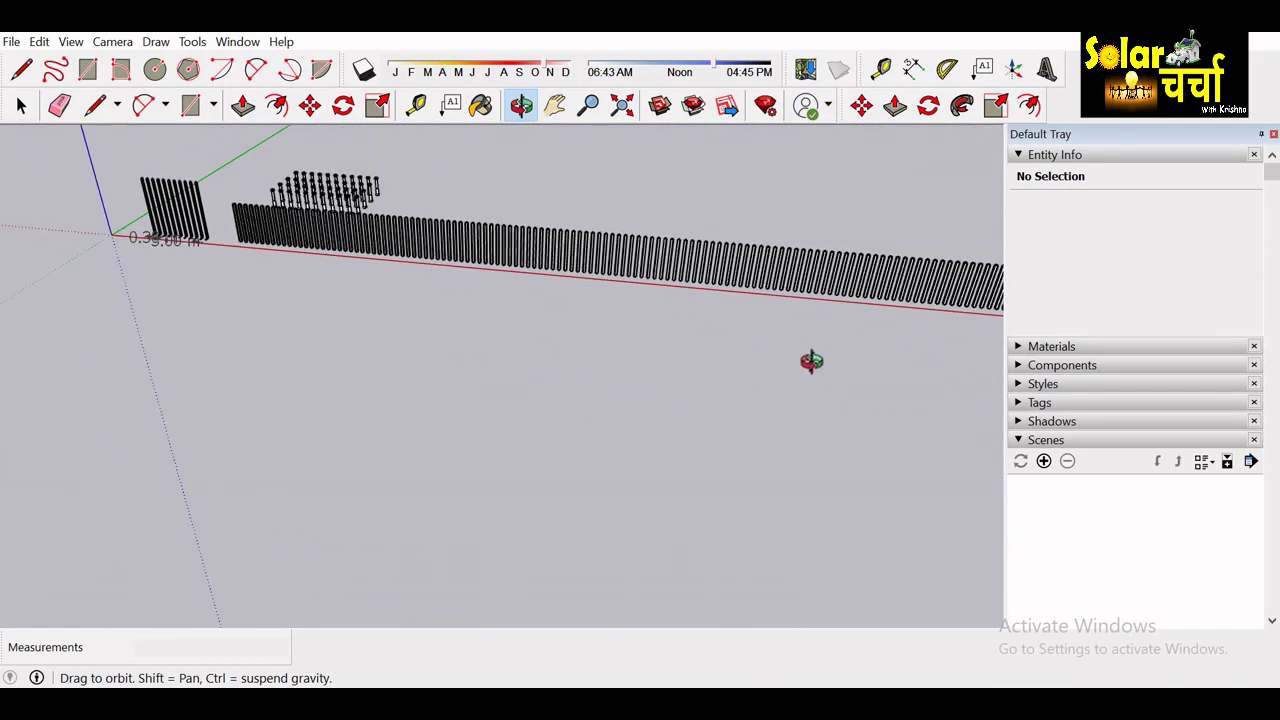
mouse_move(814, 363)
left_mouse_down()
mouse_move(840, 361)
mouse_move(837, 426)
mouse_move(437, 289)
mouse_move(397, 429)
mouse_move(465, 429)
mouse_move(444, 412)
mouse_move(386, 414)
mouse_move(337, 395)
mouse_move(204, 437)
left_mouse_up()
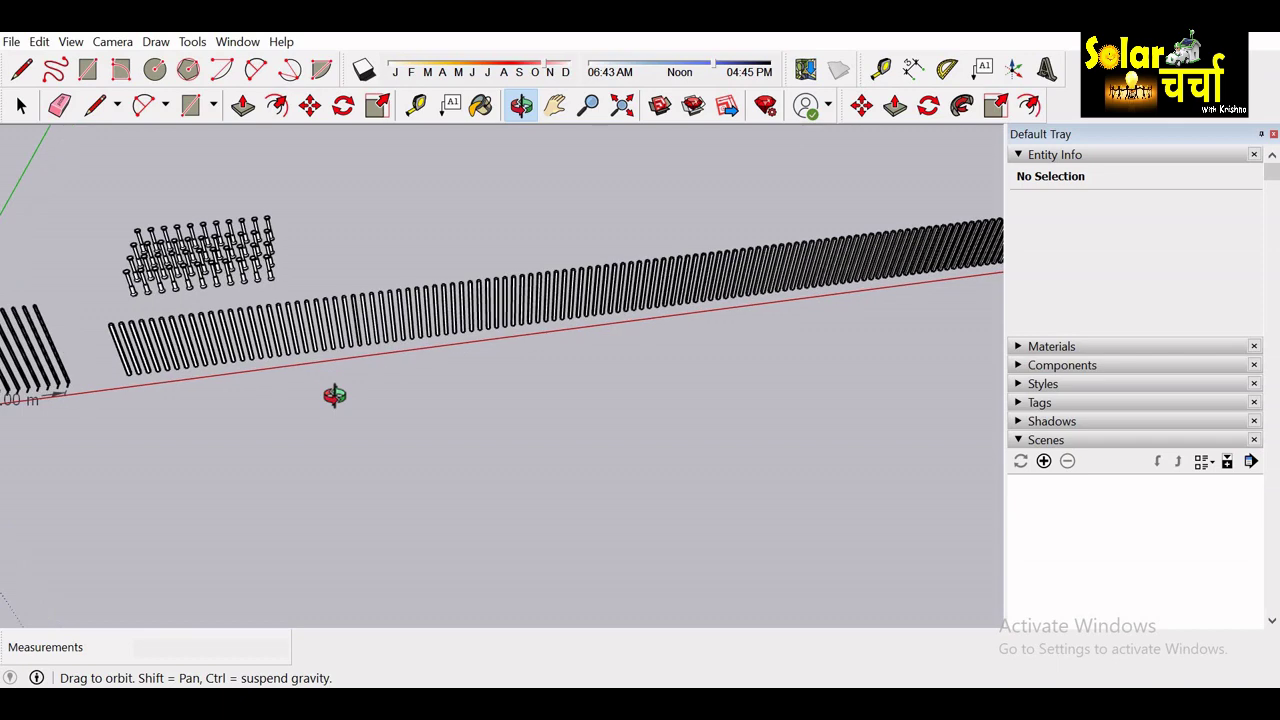
mouse_move(531, 366)
left_mouse_down()
mouse_move(563, 360)
mouse_move(560, 394)
mouse_move(543, 373)
left_mouse_up()
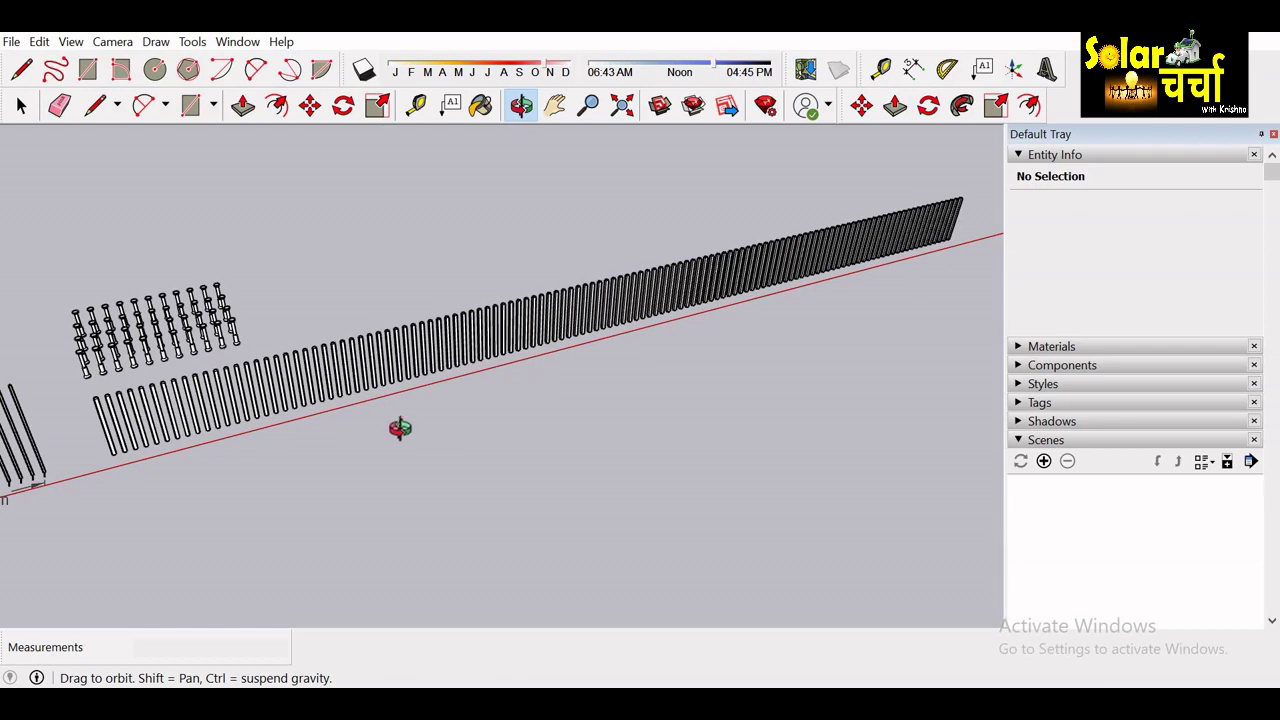
left_click_drag(349, 460, 351, 461)
mouse_move(210, 480)
left_mouse_down()
mouse_move(506, 243)
mouse_move(563, 449)
mouse_move(475, 360)
mouse_move(403, 317)
left_mouse_up()
mouse_move(509, 334)
left_mouse_down()
mouse_move(400, 417)
mouse_move(400, 462)
left_mouse_up()
scroll(511, 330, "up", 3)
Delete three of the pile columns.
key("space")
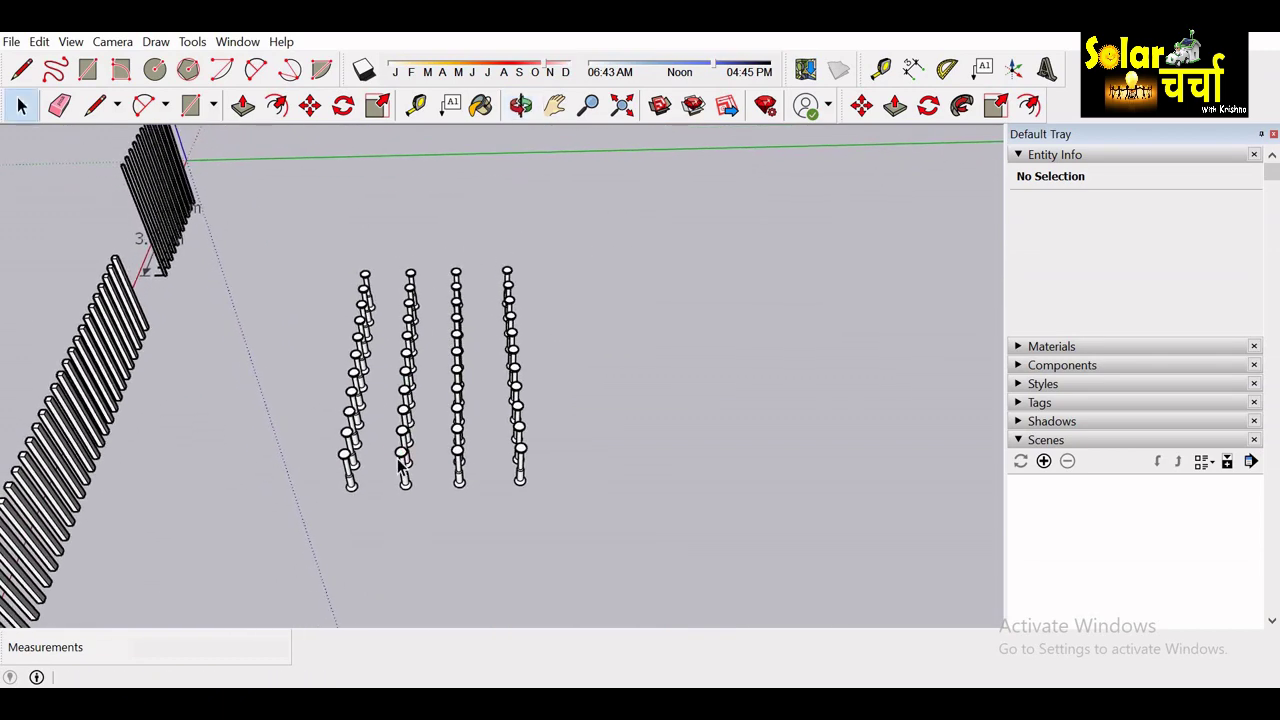
mouse_move(586, 234)
left_mouse_down()
mouse_move(402, 563)
mouse_move(391, 557)
left_mouse_up()
key("Delete")
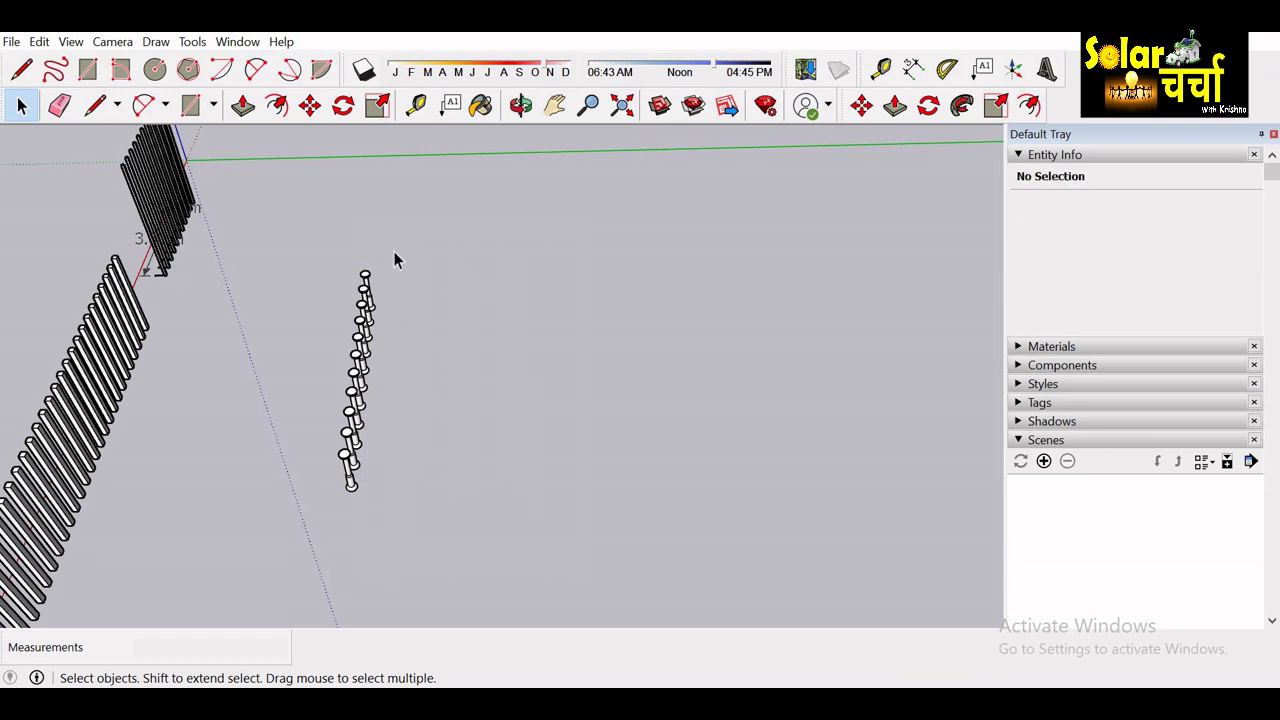
Copy the remaining pile column 1 m to the right and array it four times.
left_click_drag(409, 266, 301, 539)
key("m")
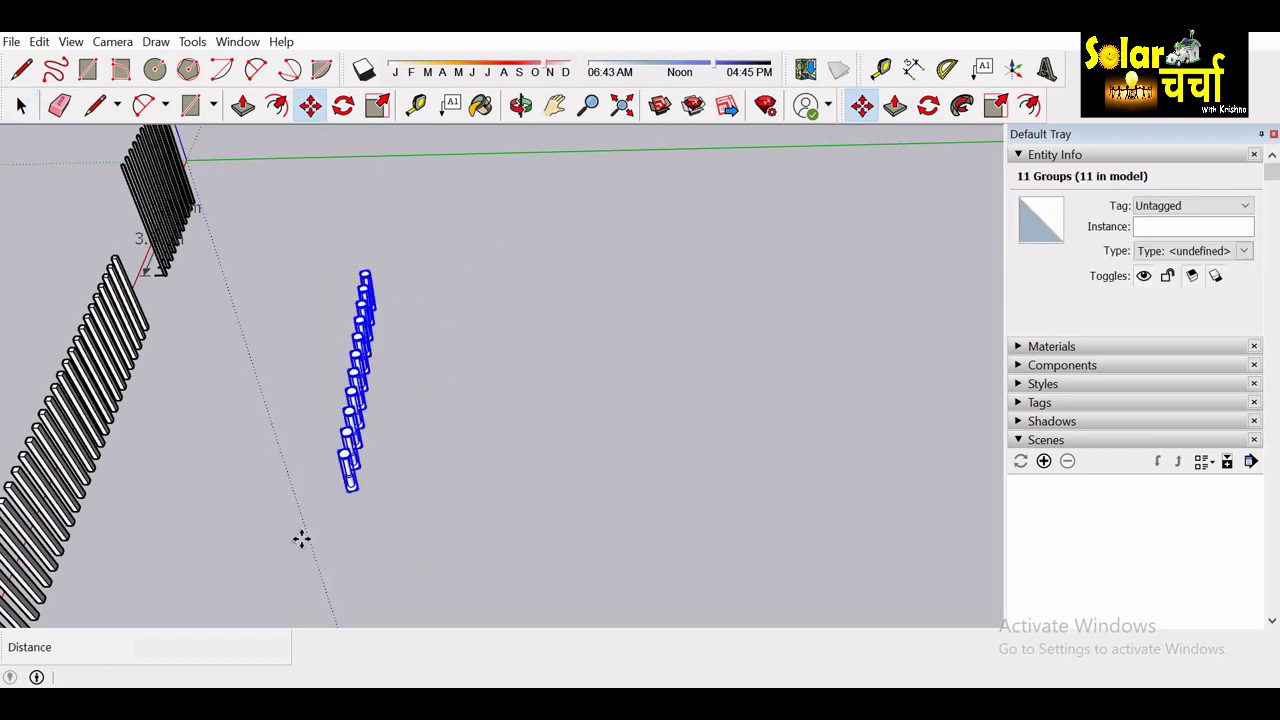
left_click(352, 491)
key("ctrl")
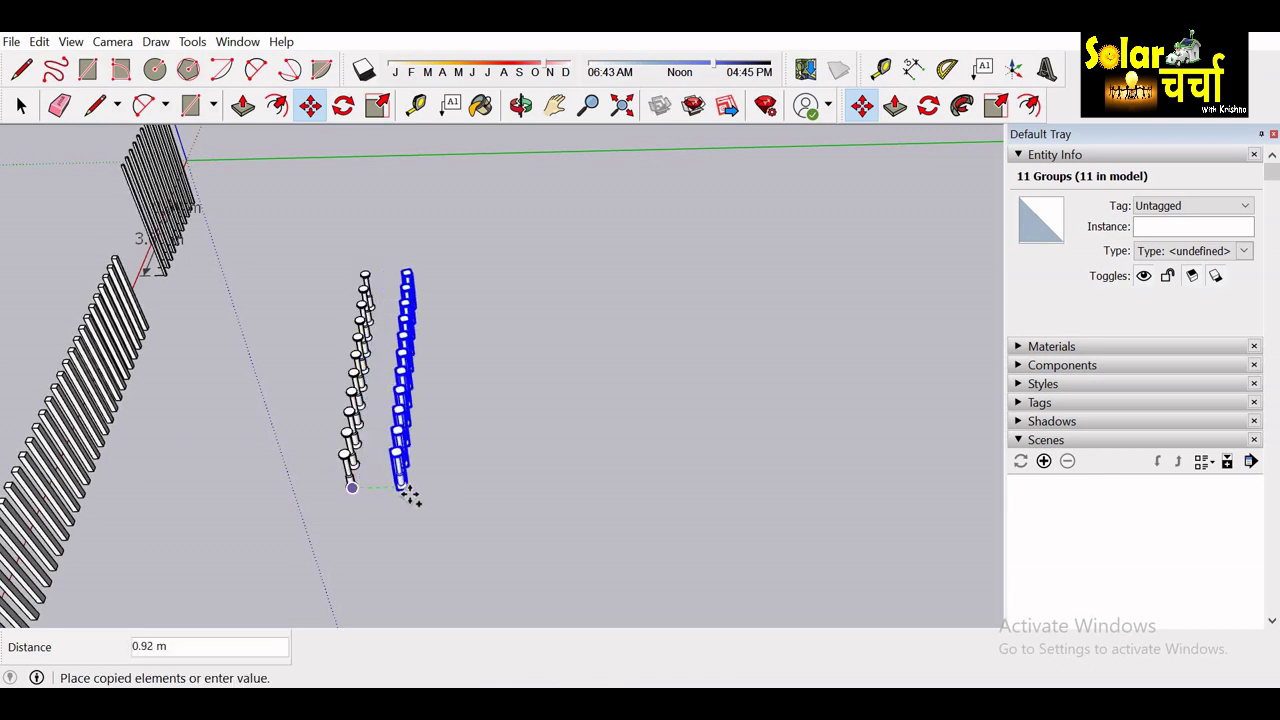
left_click(409, 491)
type("1")
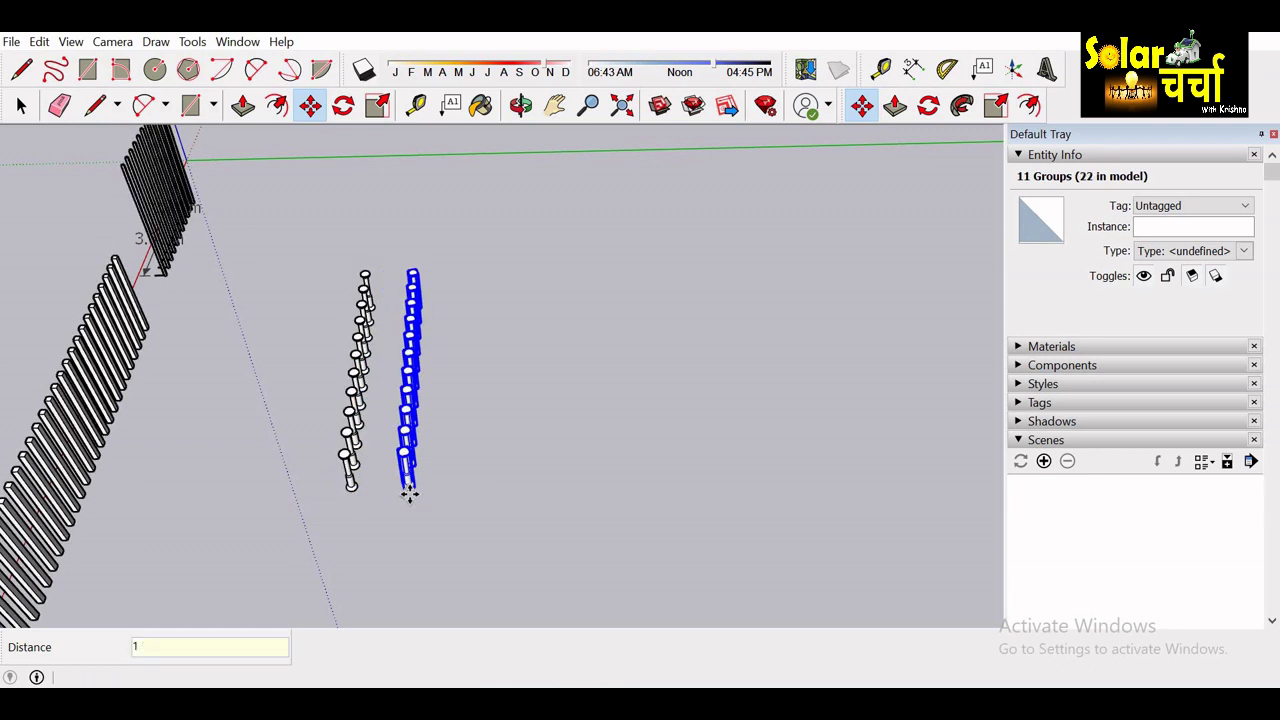
key("Return")
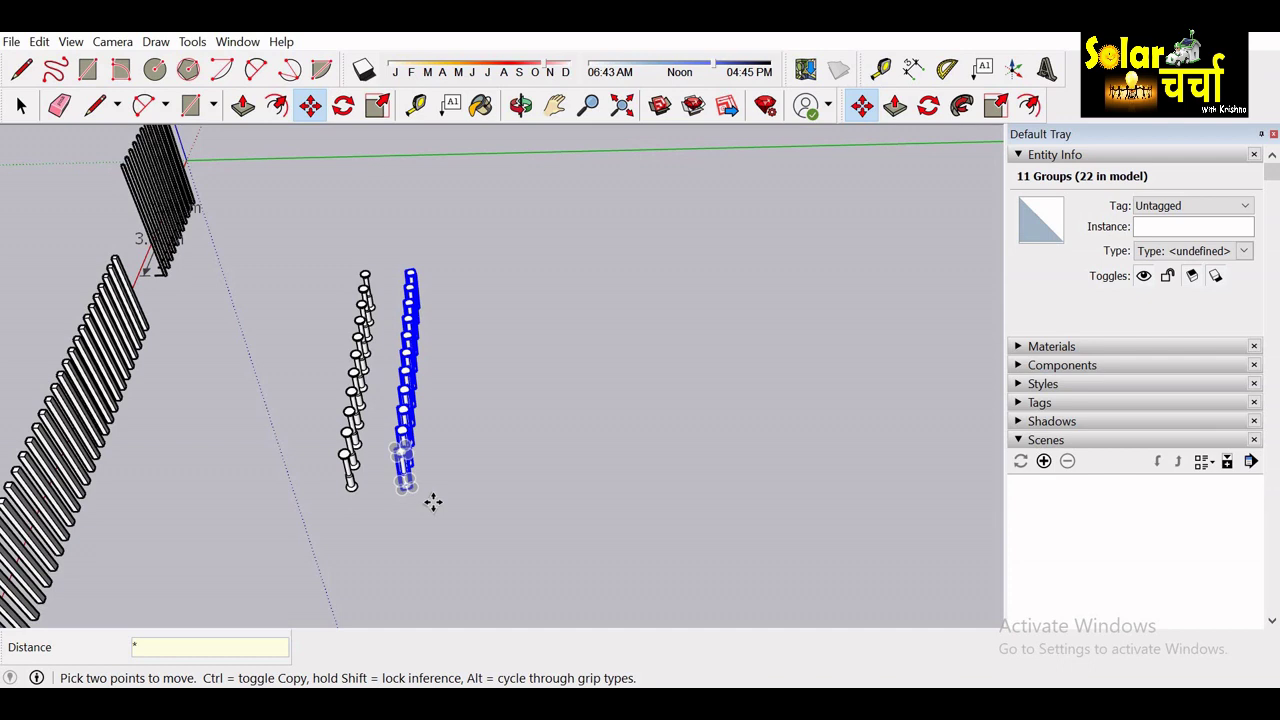
key("Return")
key("ctrl+t")
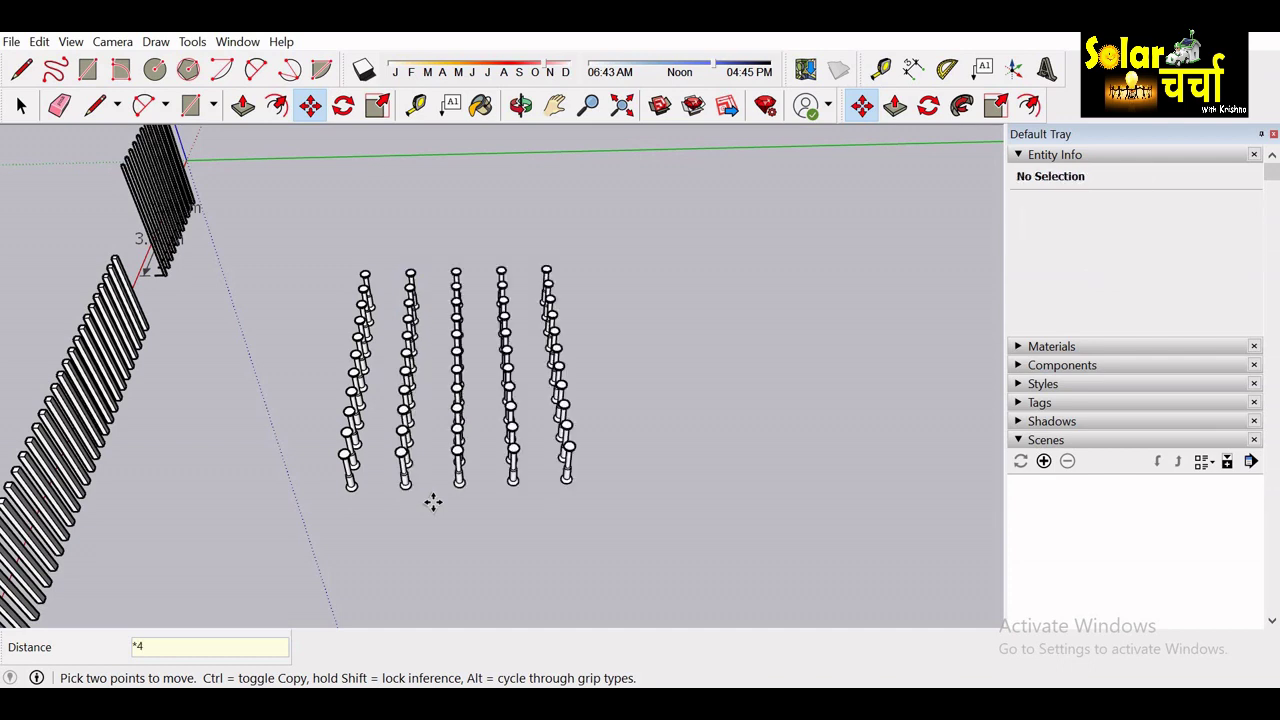
key("o")
mouse_move(428, 498)
left_mouse_down()
mouse_move(91, 391)
mouse_move(375, 352)
mouse_move(609, 391)
mouse_move(891, 403)
mouse_move(412, 420)
left_mouse_up()
Undo the long slanted-piece array so only a short row remains beside the piles.
mouse_move(549, 429)
left_mouse_down()
mouse_move(737, 420)
mouse_move(350, 445)
mouse_move(806, 366)
mouse_move(674, 400)
mouse_move(355, 432)
mouse_move(565, 463)
left_mouse_up()
scroll(565, 463, "down", 3)
scroll(371, 366, "down", 2)
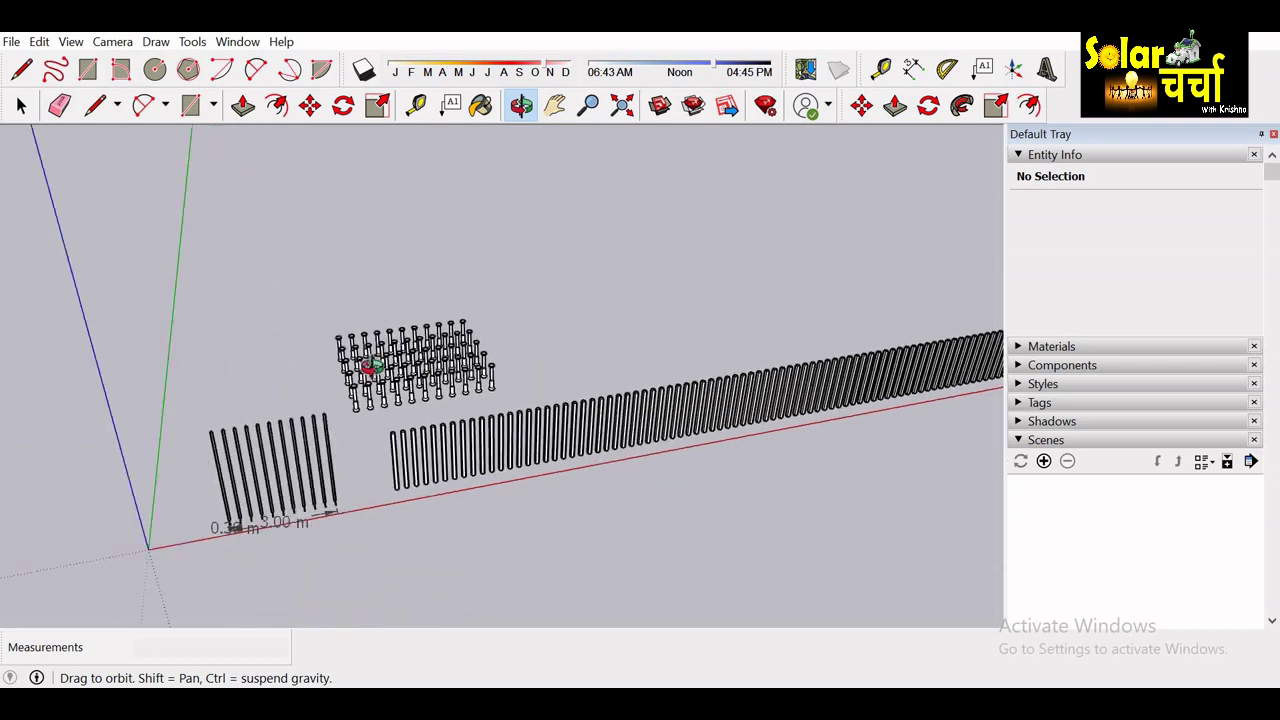
scroll(371, 366, "down", 2)
mouse_move(409, 443)
left_mouse_down()
mouse_move(134, 409)
mouse_move(249, 351)
mouse_move(369, 366)
mouse_move(411, 414)
mouse_move(494, 417)
left_mouse_up()
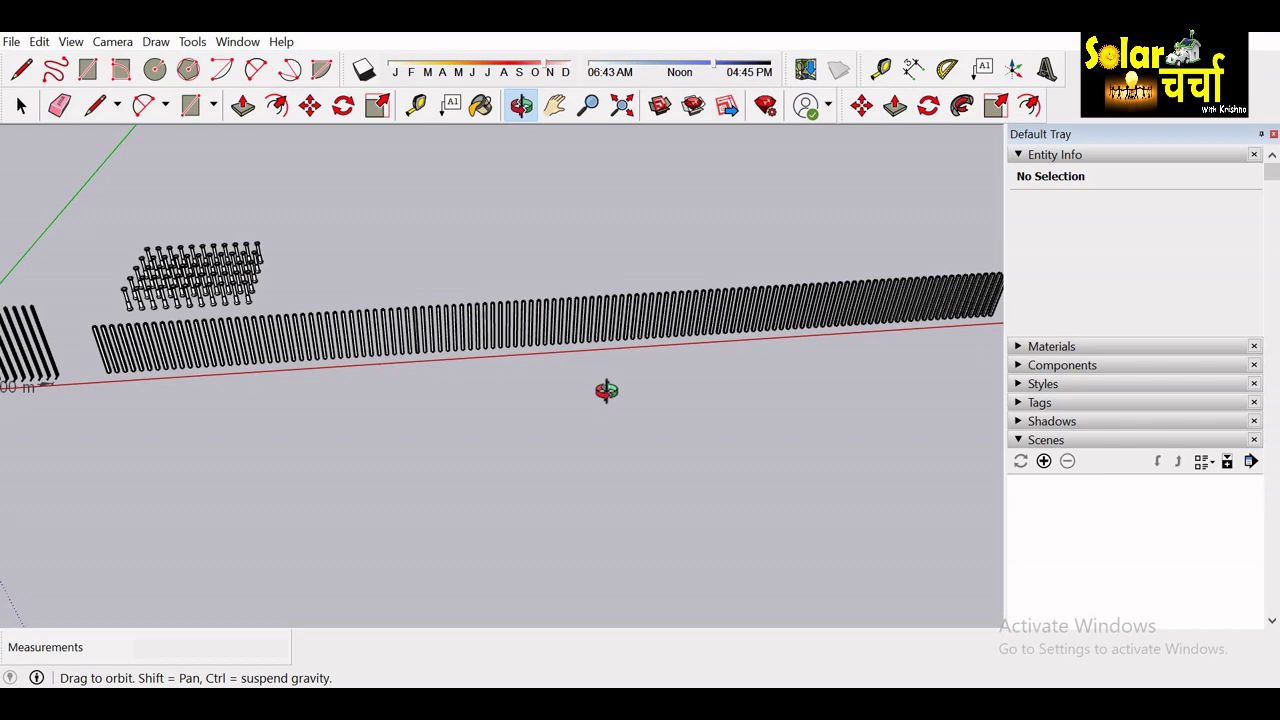
mouse_move(607, 390)
left_mouse_down()
mouse_move(451, 403)
mouse_move(663, 406)
left_mouse_up()
mouse_move(423, 380)
left_mouse_down()
mouse_move(297, 357)
mouse_move(708, 395)
mouse_move(297, 360)
mouse_move(526, 407)
left_mouse_up()
scroll(297, 362, "down", 2)
scroll(297, 360, "down", 2)
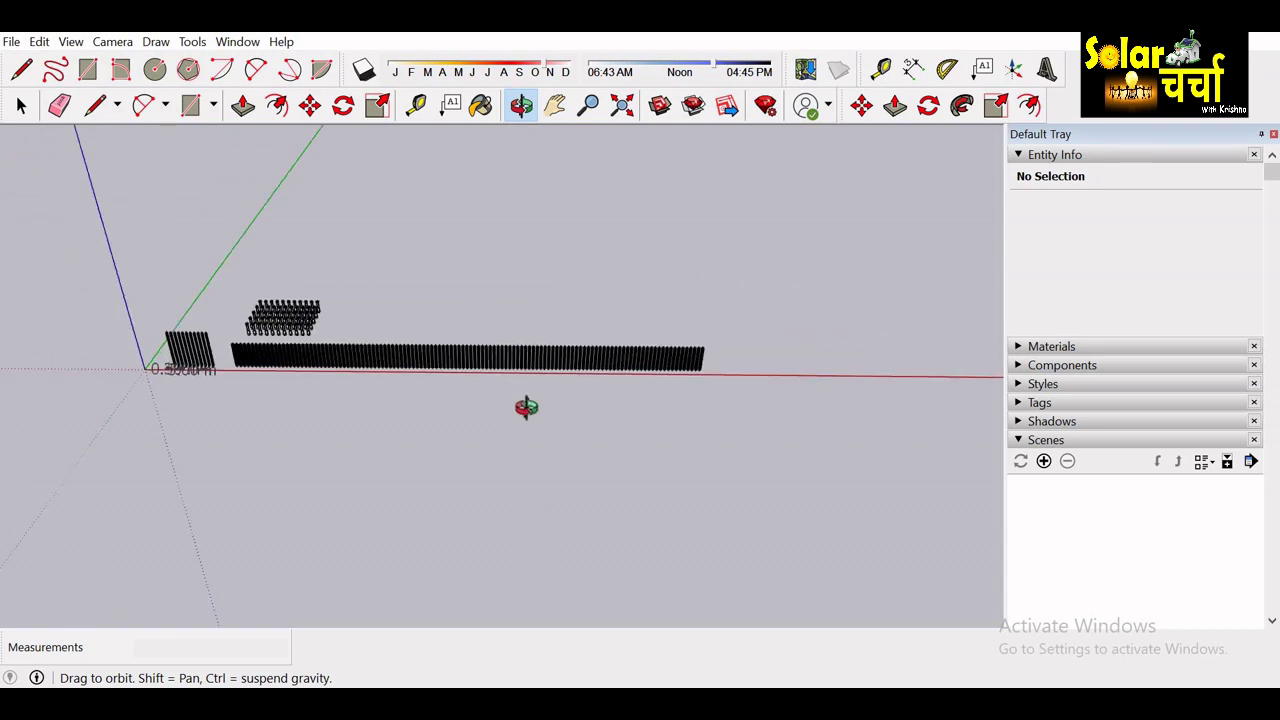
key("ctrl+z")
key("ctrl+z")
key("ctrl+z")
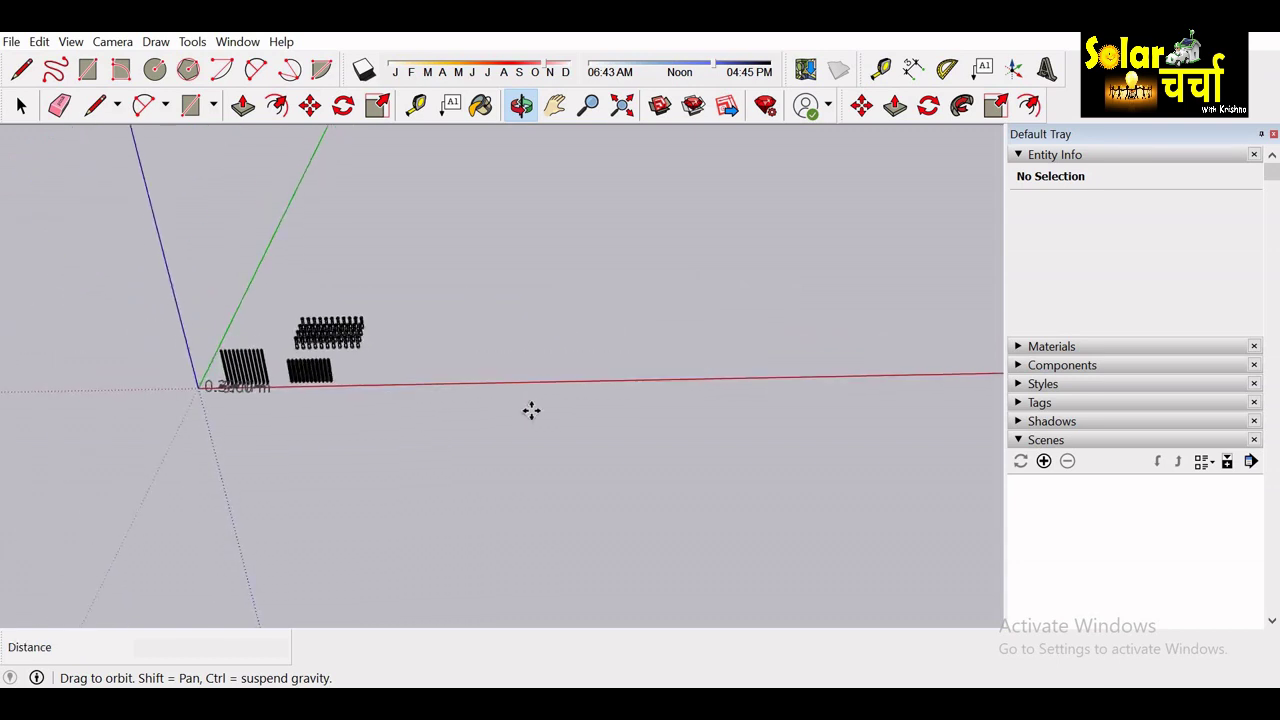
scroll(224, 355, "up", 4)
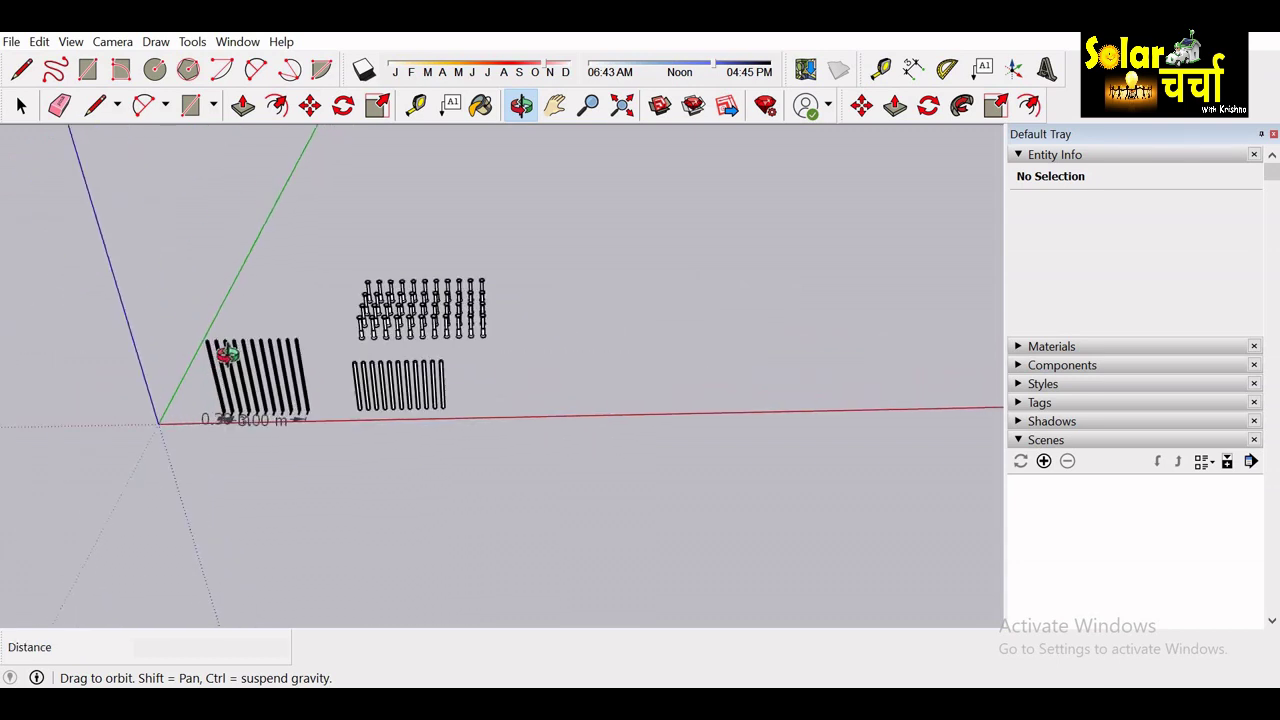
scroll(223, 354, "up", 2)
mouse_move(580, 438)
left_mouse_down()
mouse_move(577, 537)
mouse_move(577, 507)
left_mouse_up()
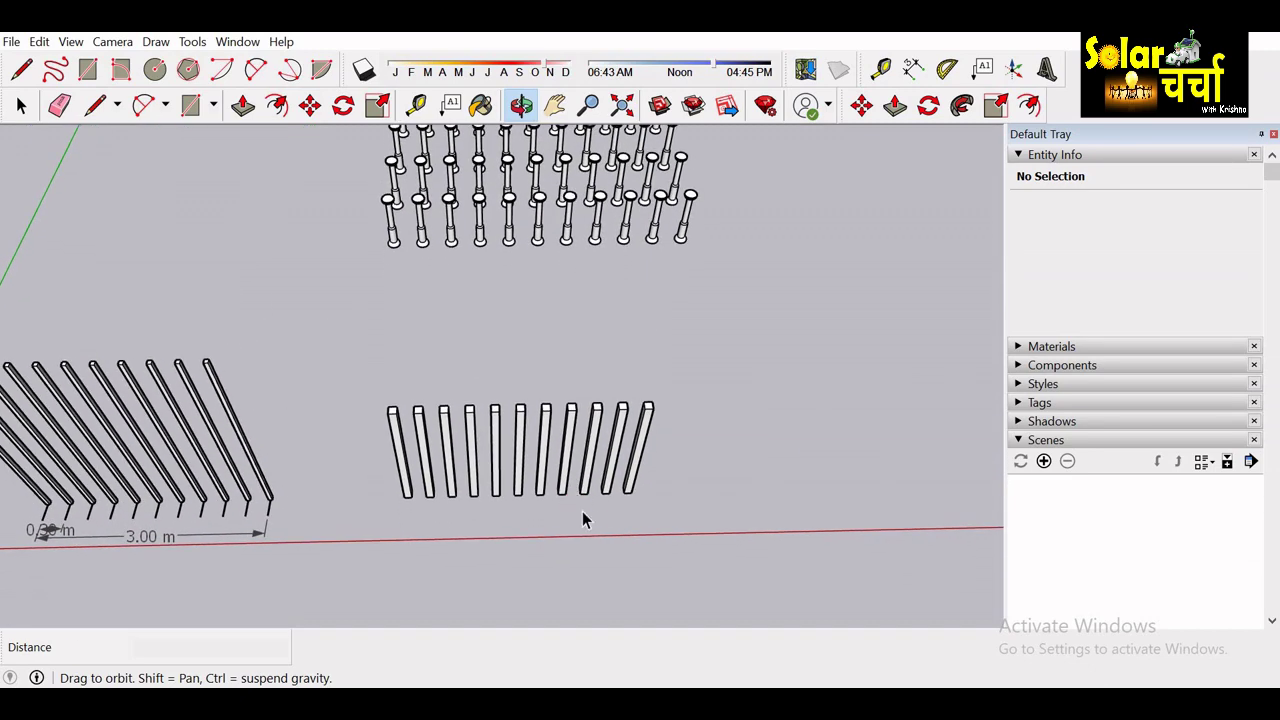
Box-select every piece except the first in the short row and delete those ten.
key("space")
left_click_drag(715, 372, 410, 558)
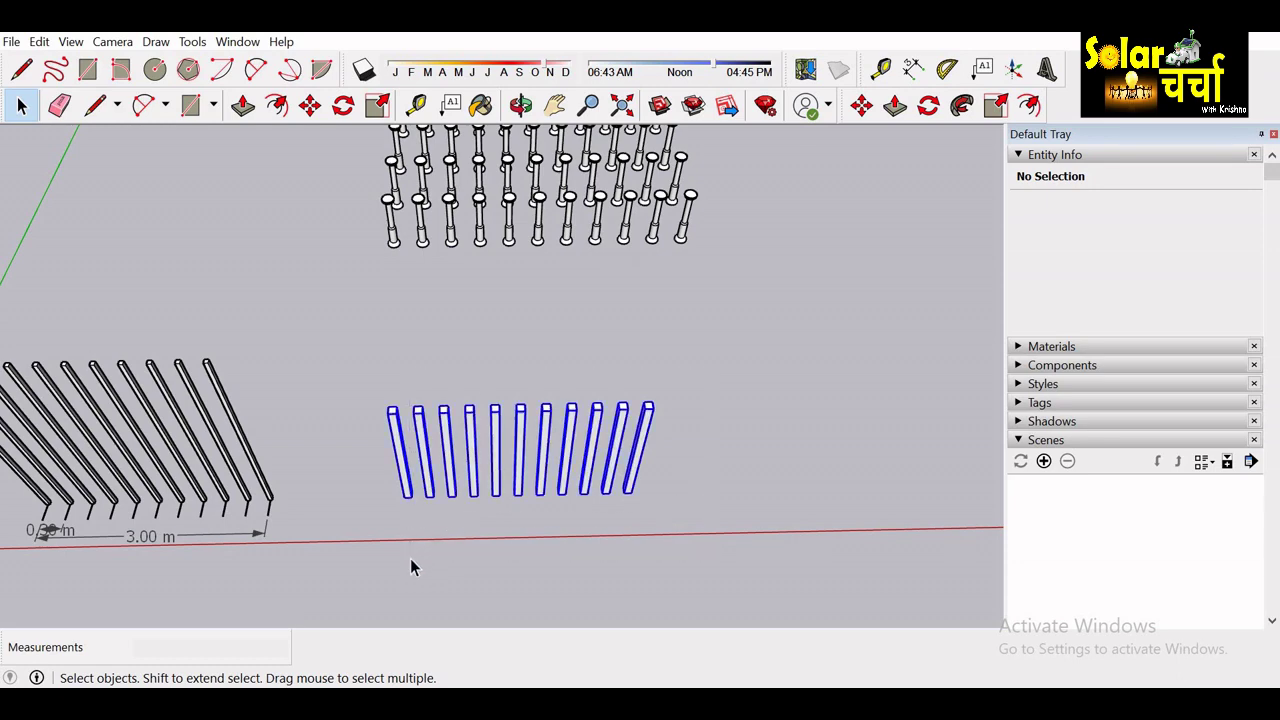
left_click(441, 519)
key("o")
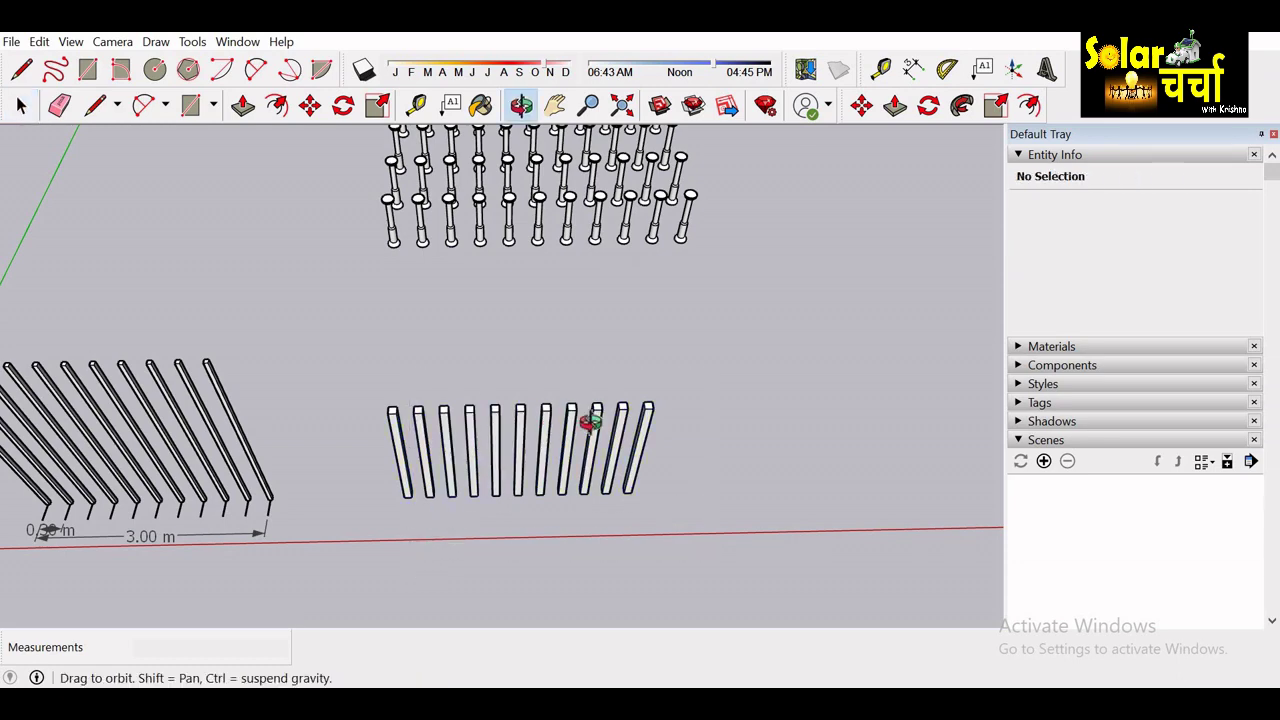
mouse_move(585, 415)
left_mouse_down()
mouse_move(597, 548)
mouse_move(597, 463)
left_mouse_up()
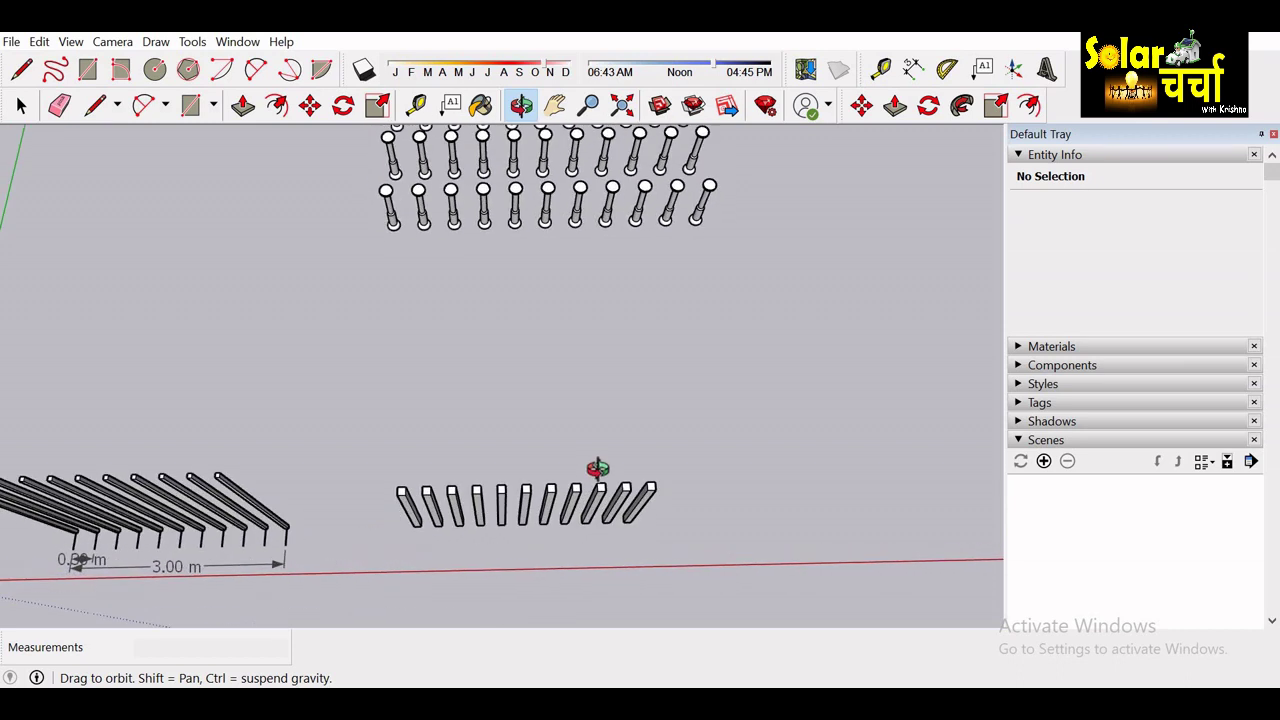
key("space")
left_click_drag(701, 441, 426, 590)
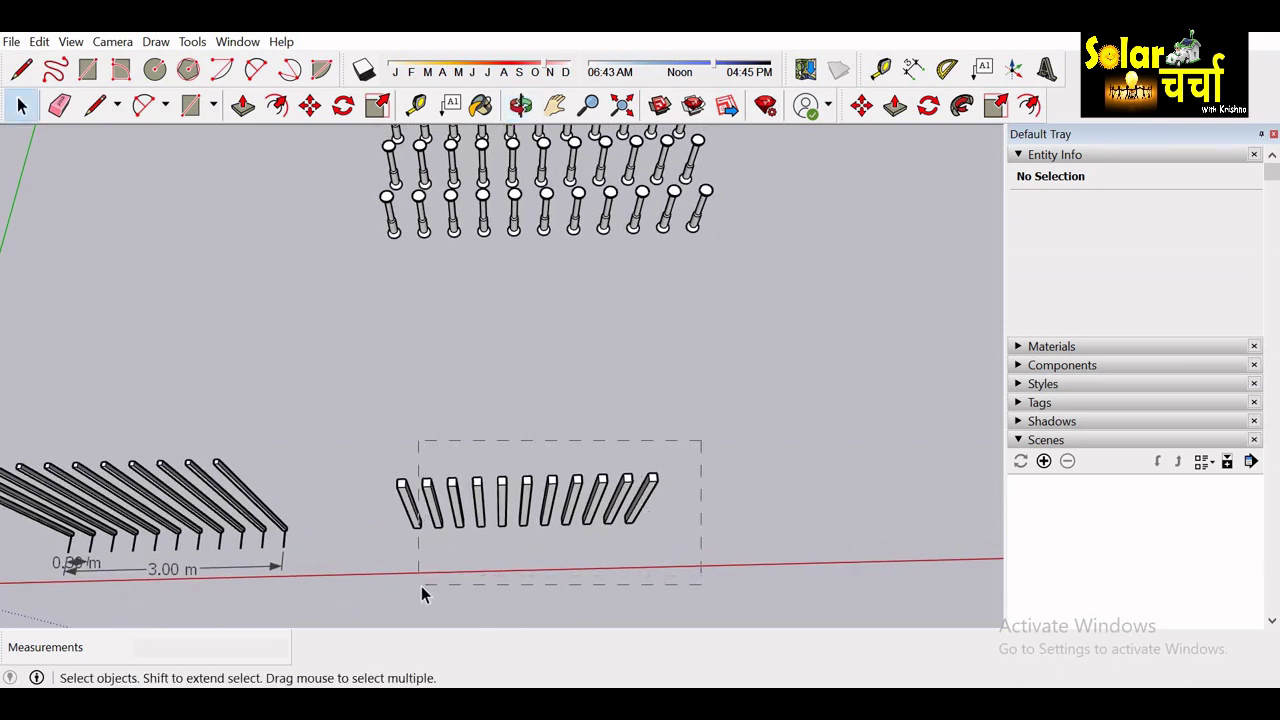
left_click_drag(426, 586, 426, 586)
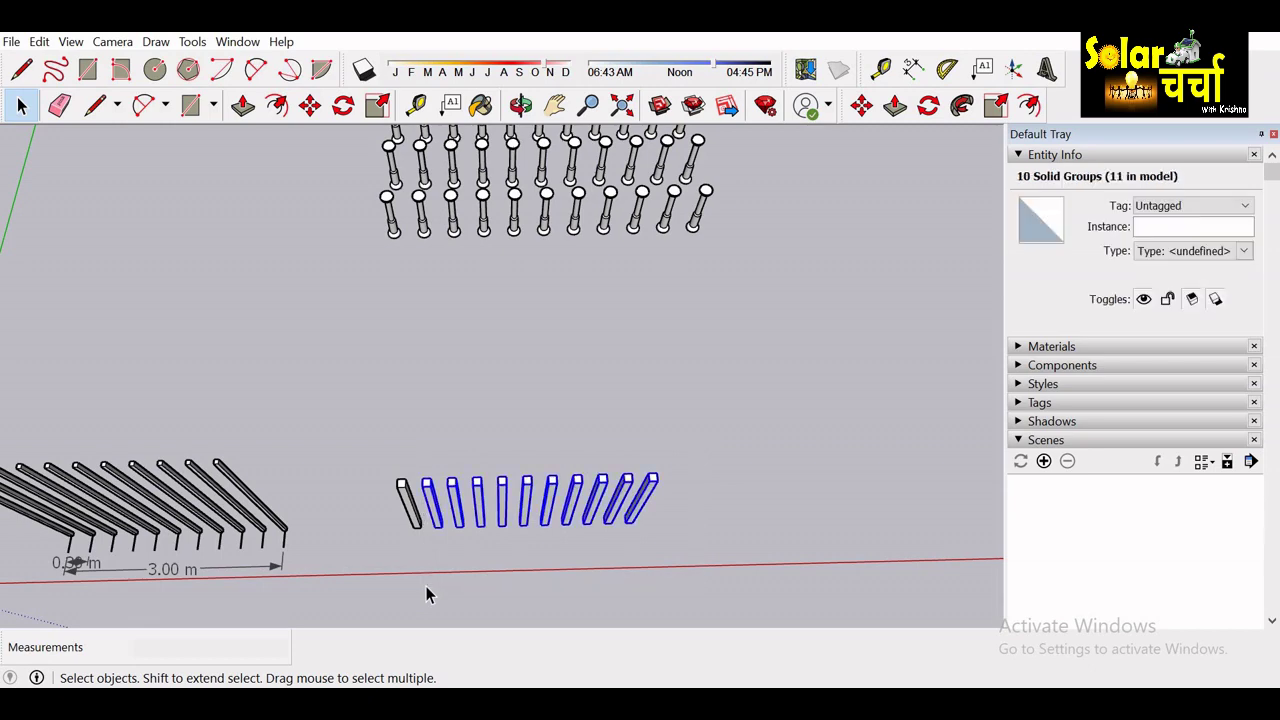
key("Delete")
key("o")
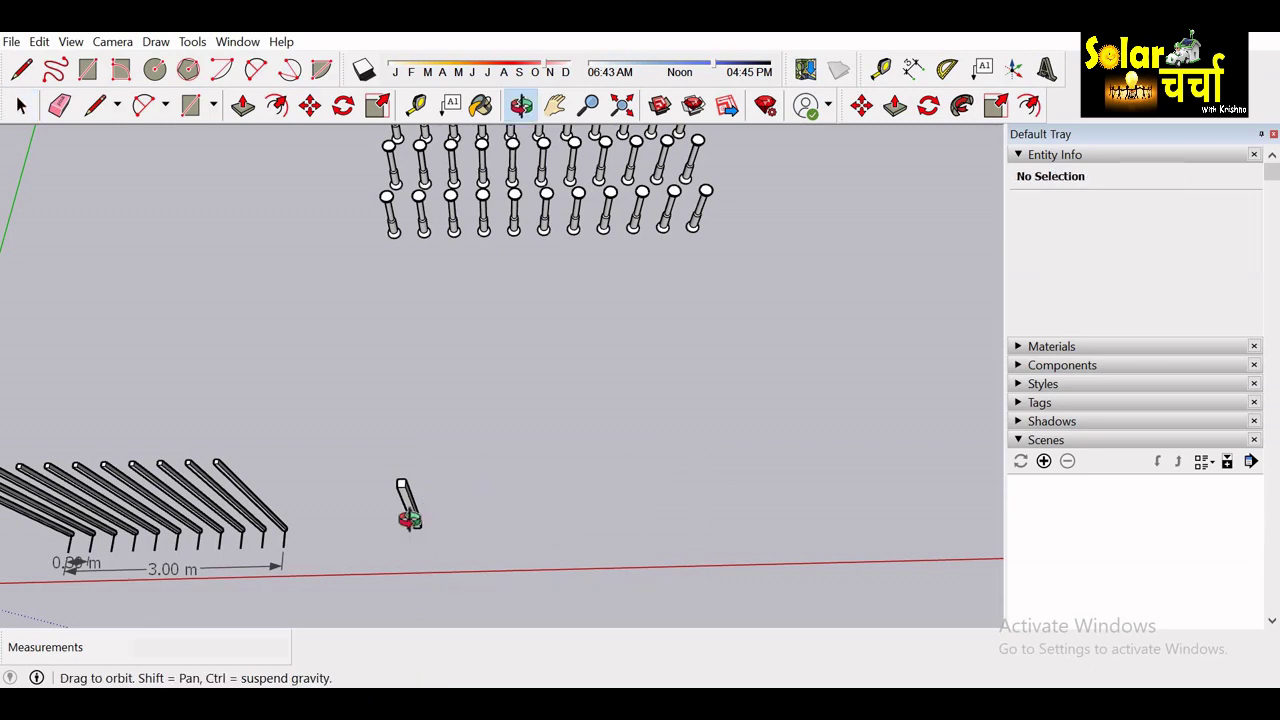
scroll(410, 518, "up", 3)
left_click_drag(657, 449, 531, 371)
scroll(388, 373, "up", 2)
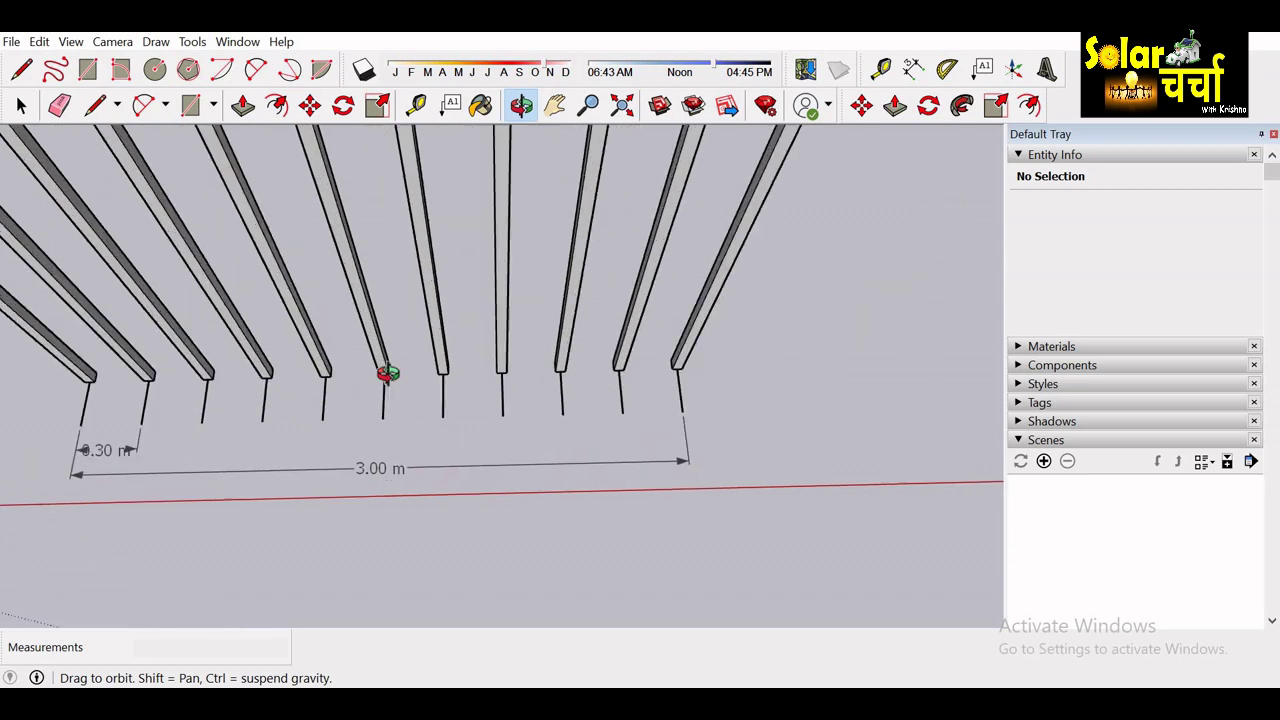
left_click_drag(388, 373, 400, 257)
scroll(420, 329, "down", 2)
mouse_move(420, 329)
left_mouse_down()
mouse_move(438, 386)
mouse_move(470, 383)
left_mouse_up()
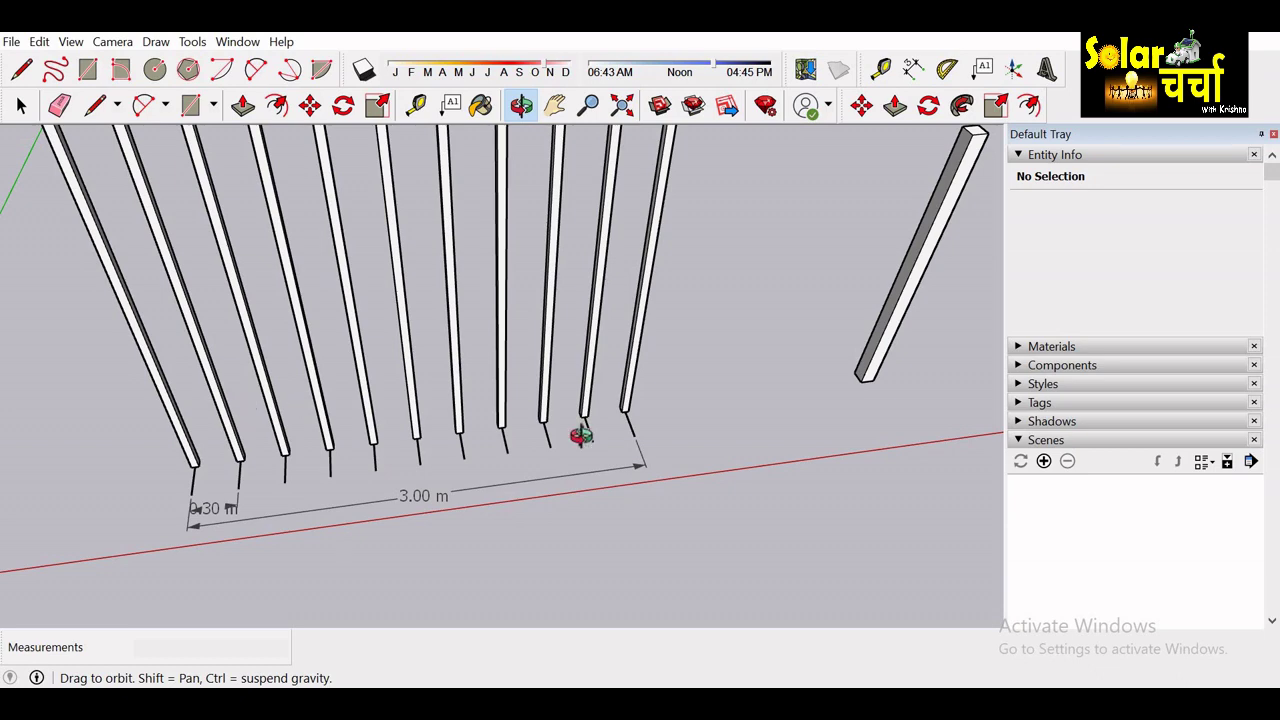
left_click_drag(580, 434, 156, 477)
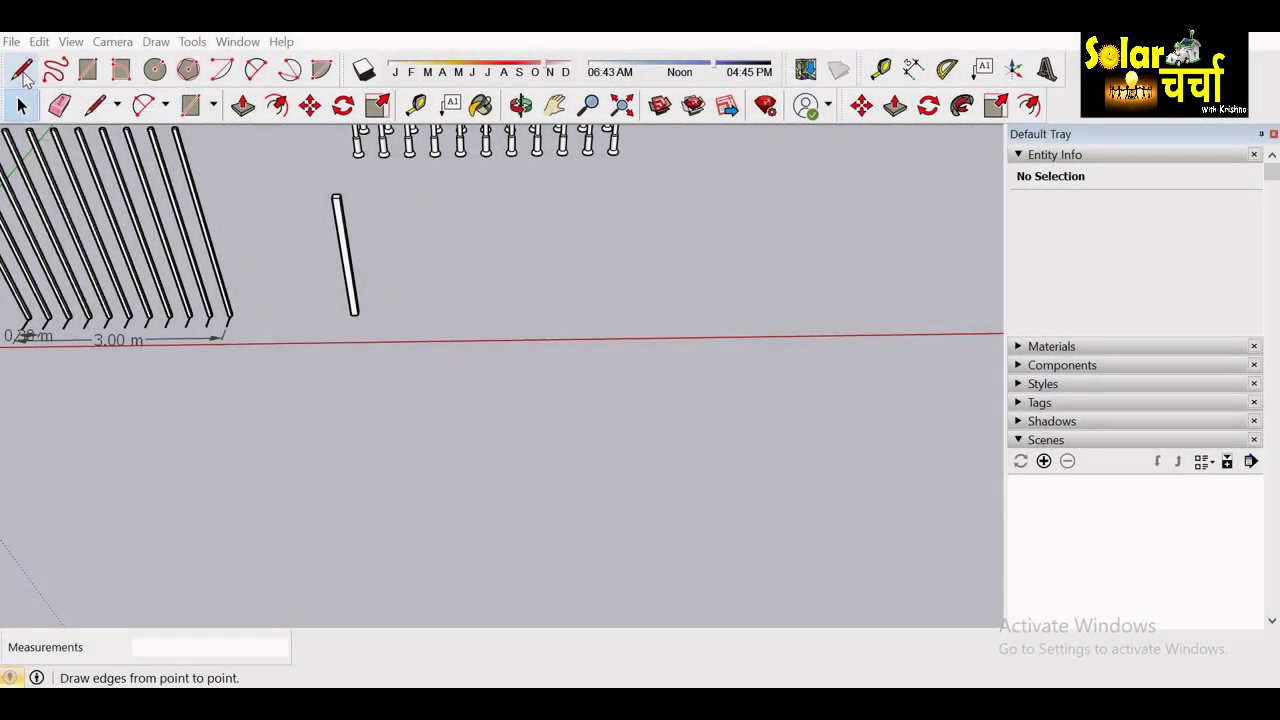
Draw a 7 m baseline along the red axis below the posts.
left_click(22, 68)
left_click(300, 482)
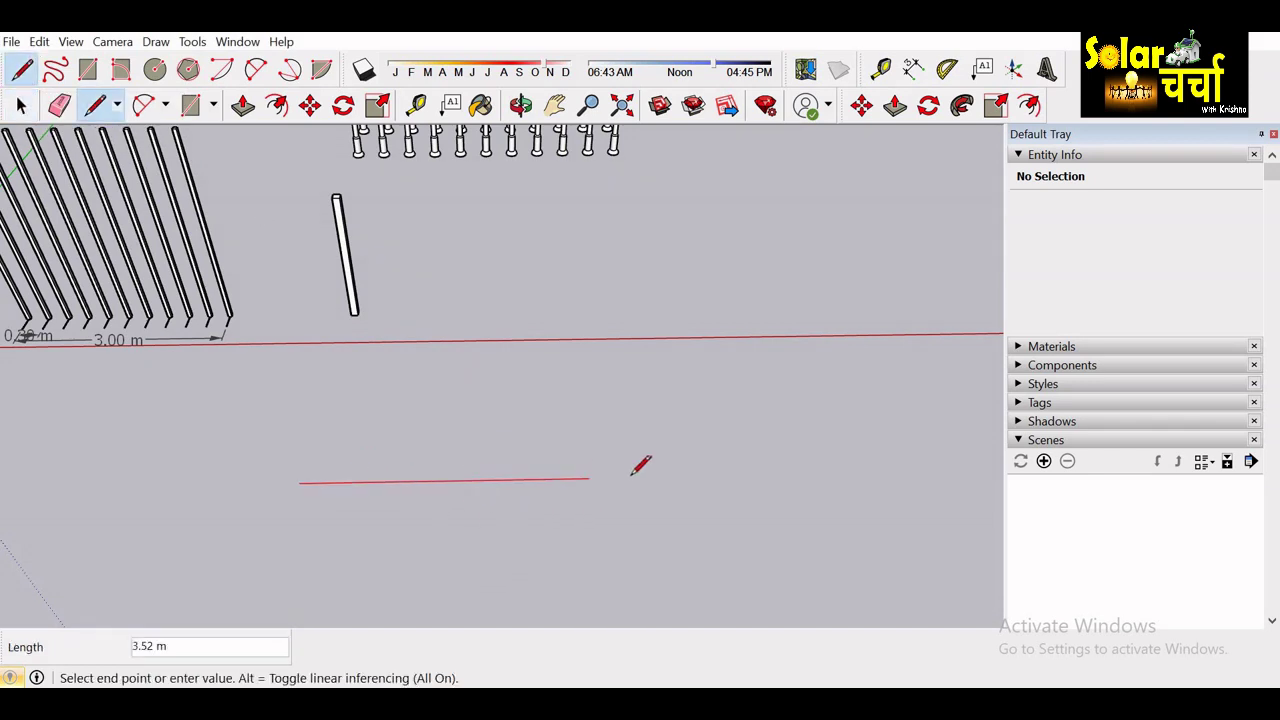
type("7")
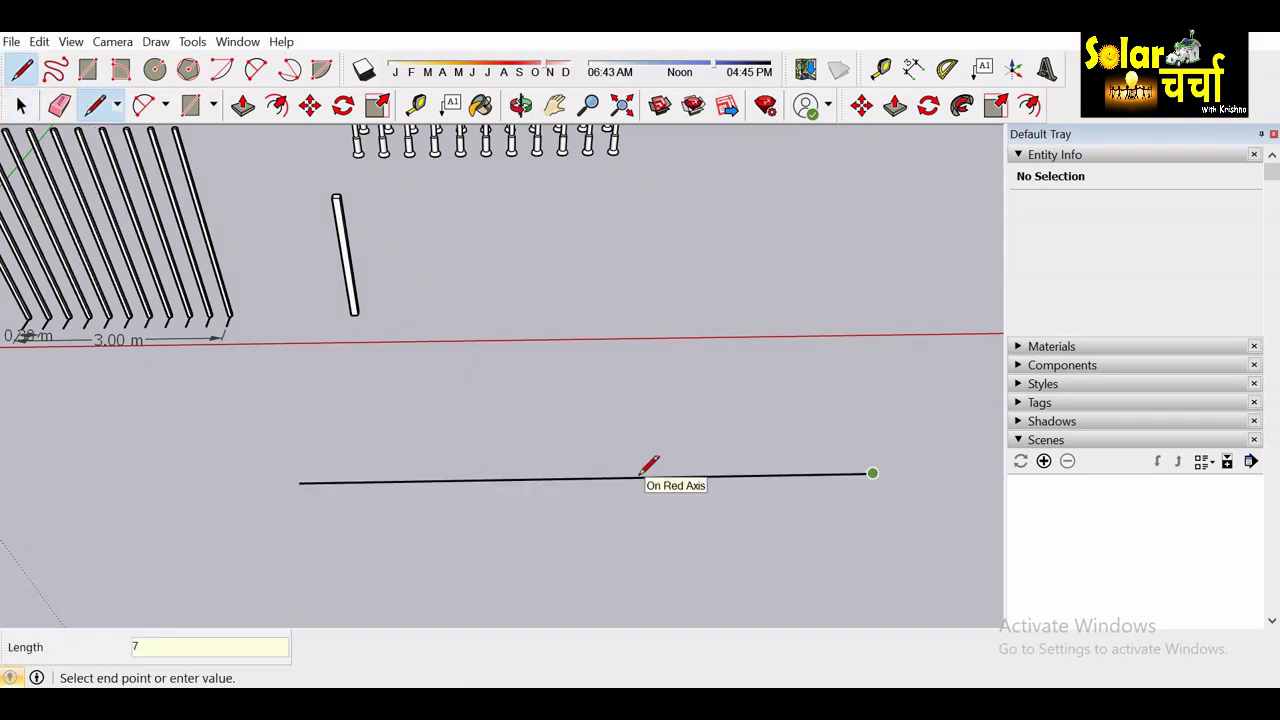
key("Return")
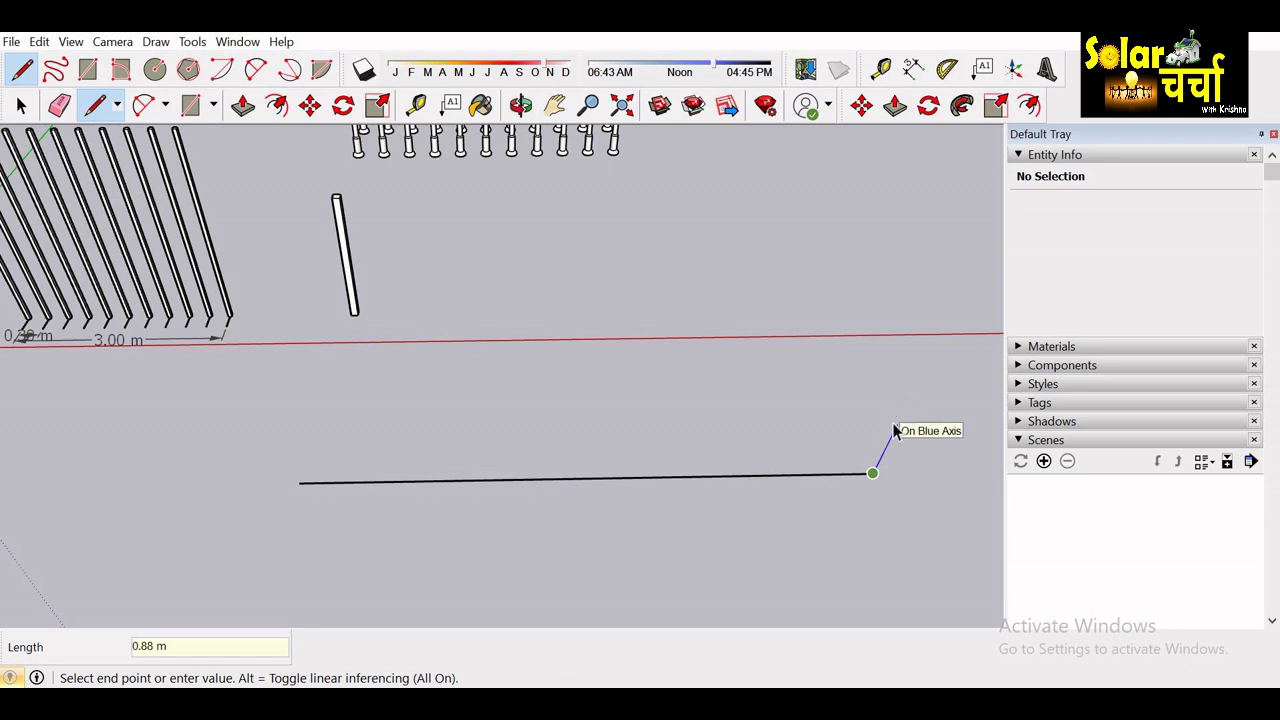
key("space")
Add a 2 m cross line at the baseline's left end and another at its right end.
key("l")
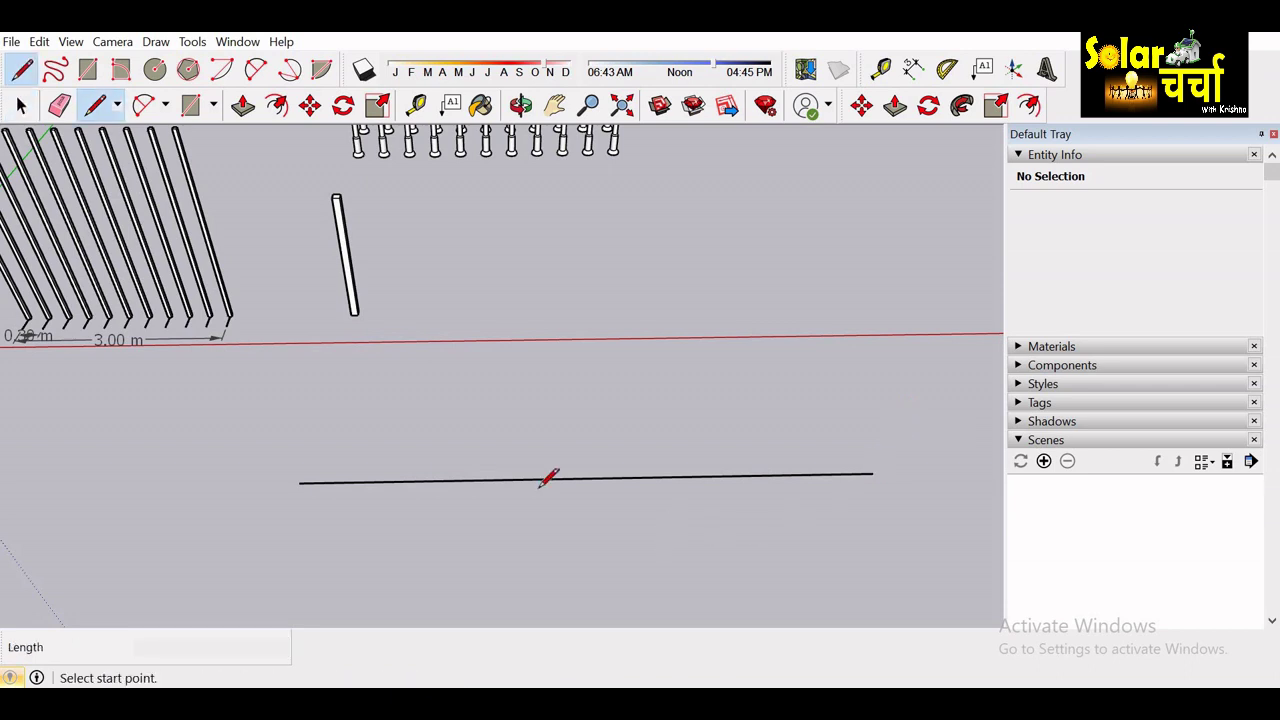
left_click(330, 439)
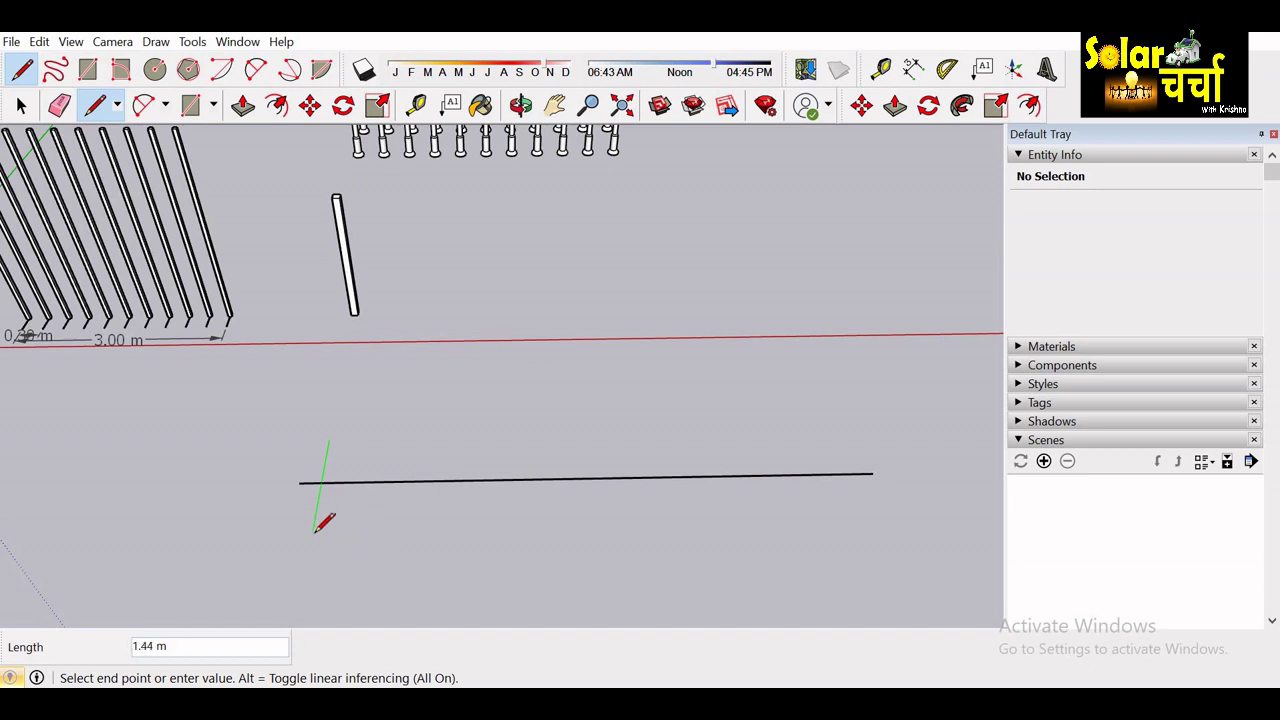
type("2")
key("Return")
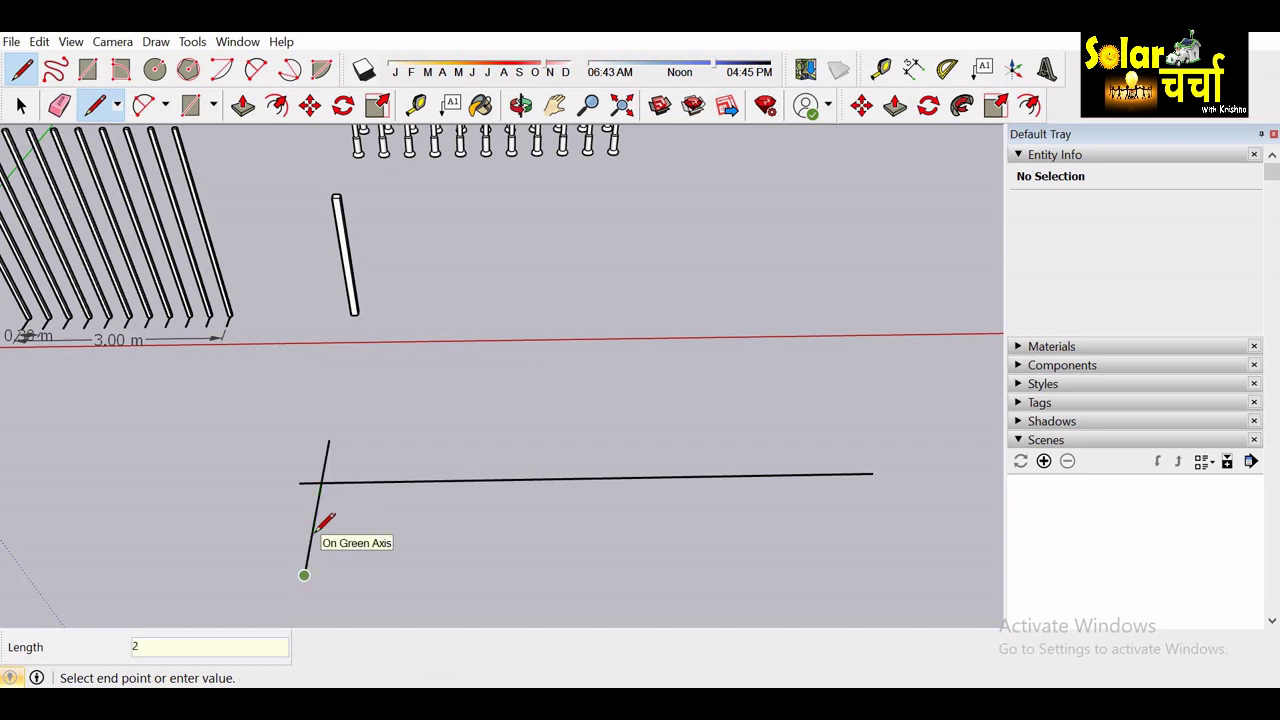
key("Escape")
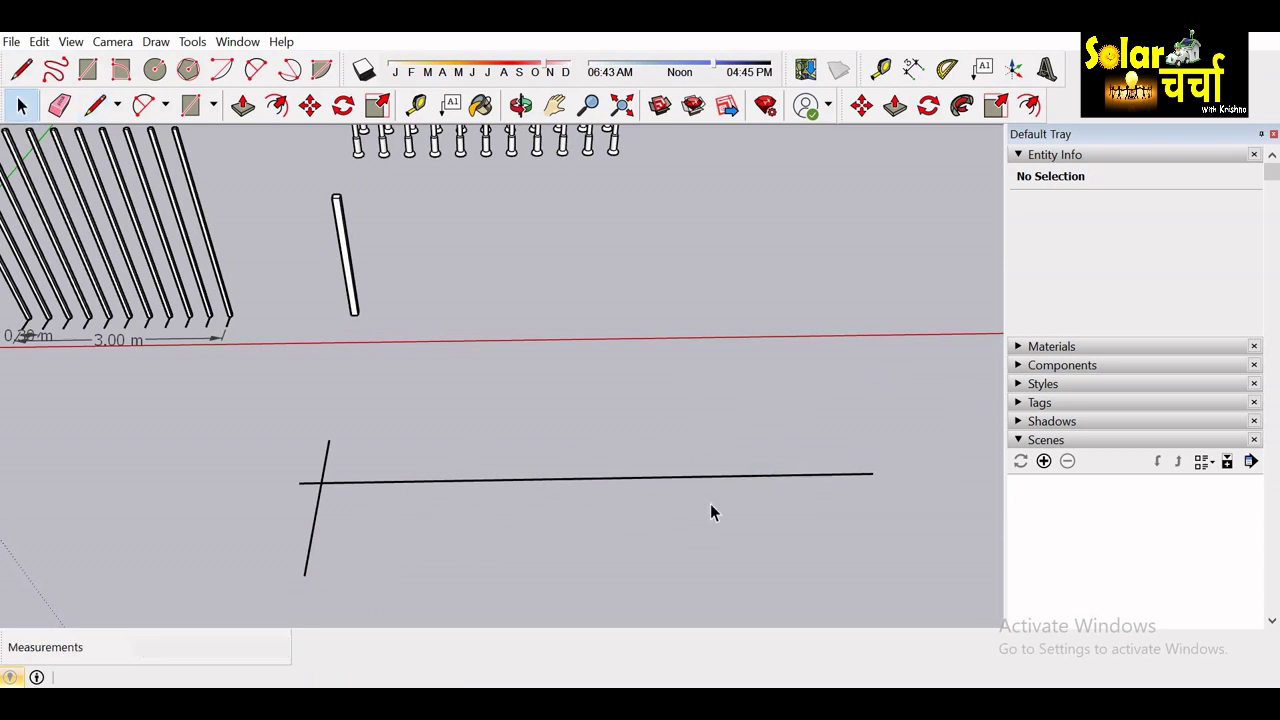
left_click(842, 441)
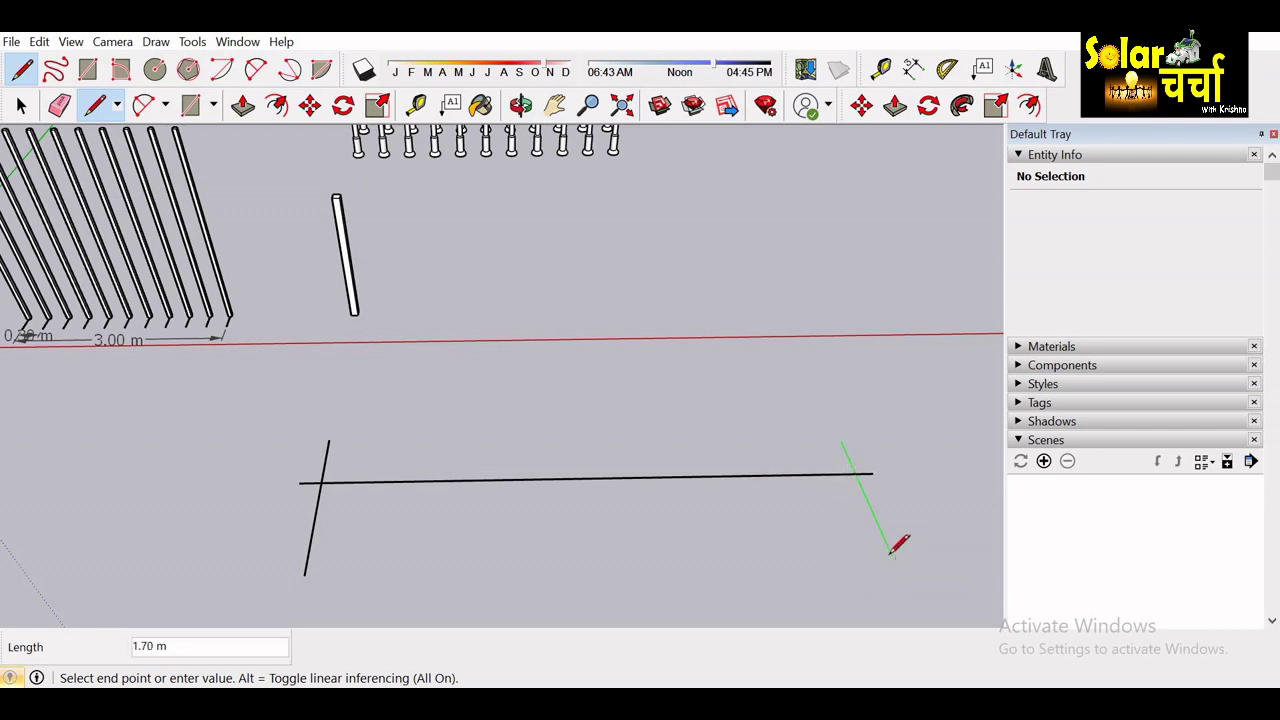
left_click(890, 552)
left_click(869, 504)
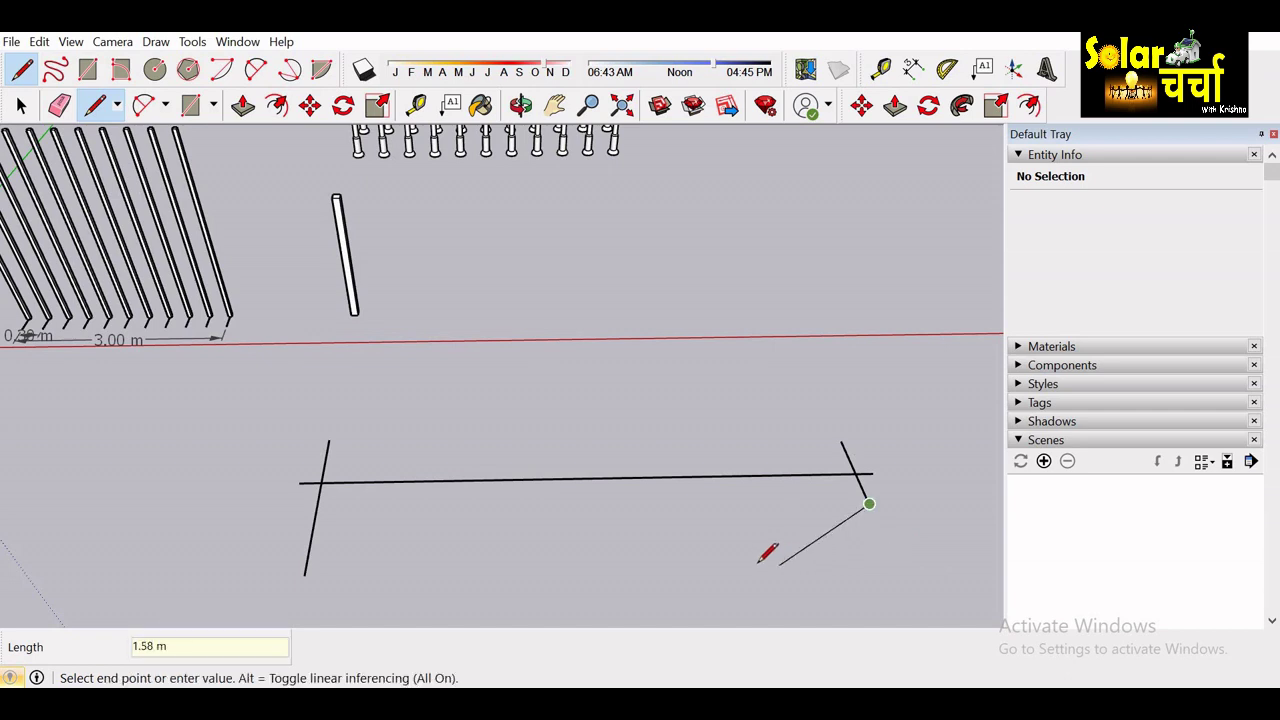
key("space")
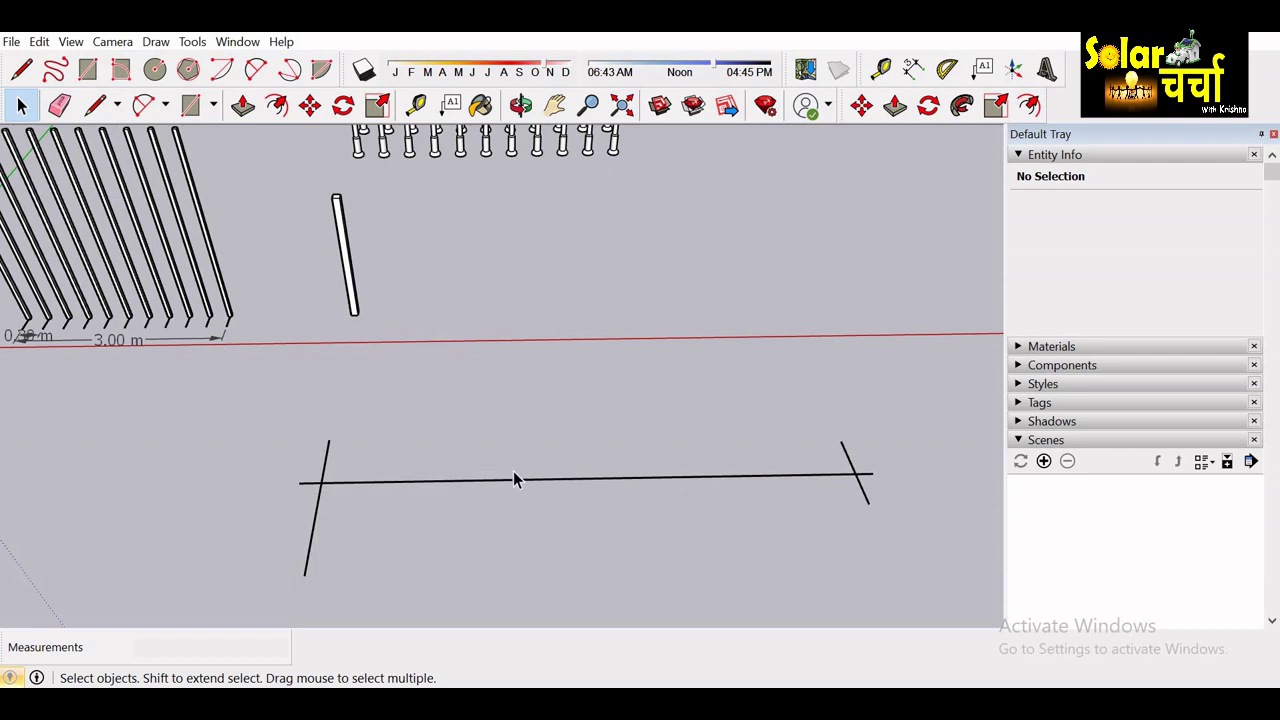
Add three more cross lines along the baseline, then box-select the baseline and all its cross lines.
key("l")
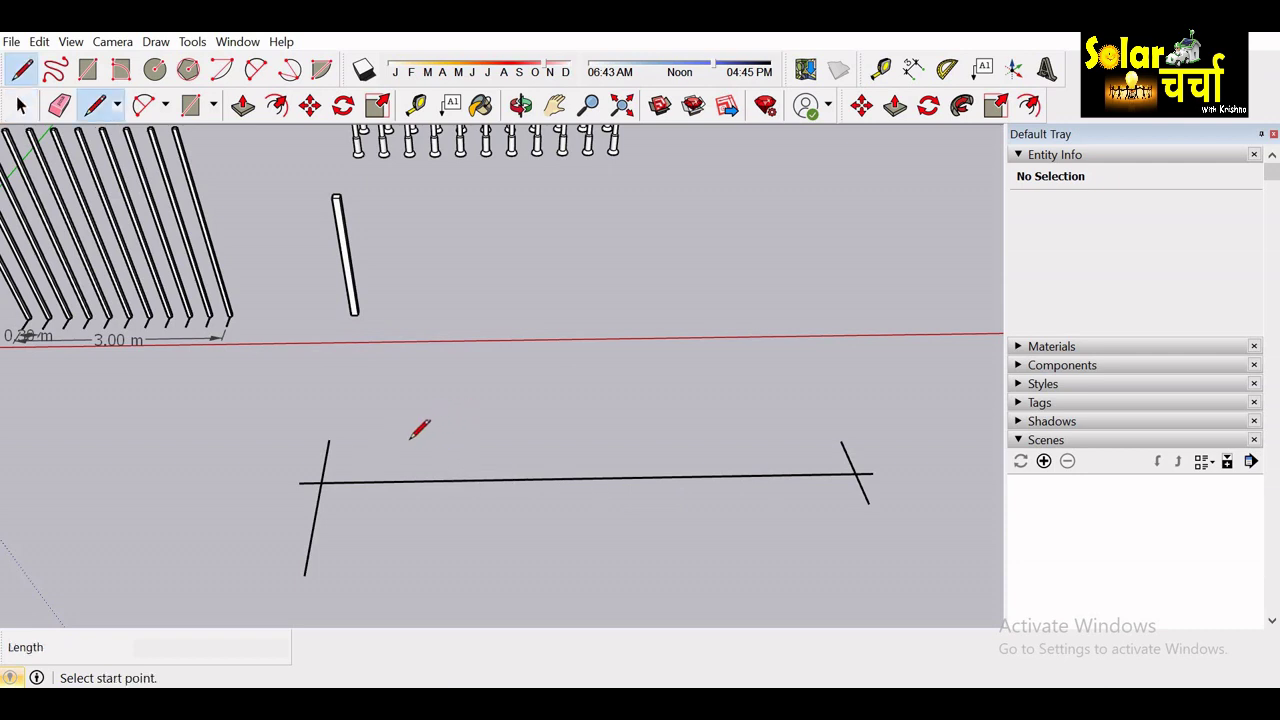
left_click(408, 441)
left_click(399, 559)
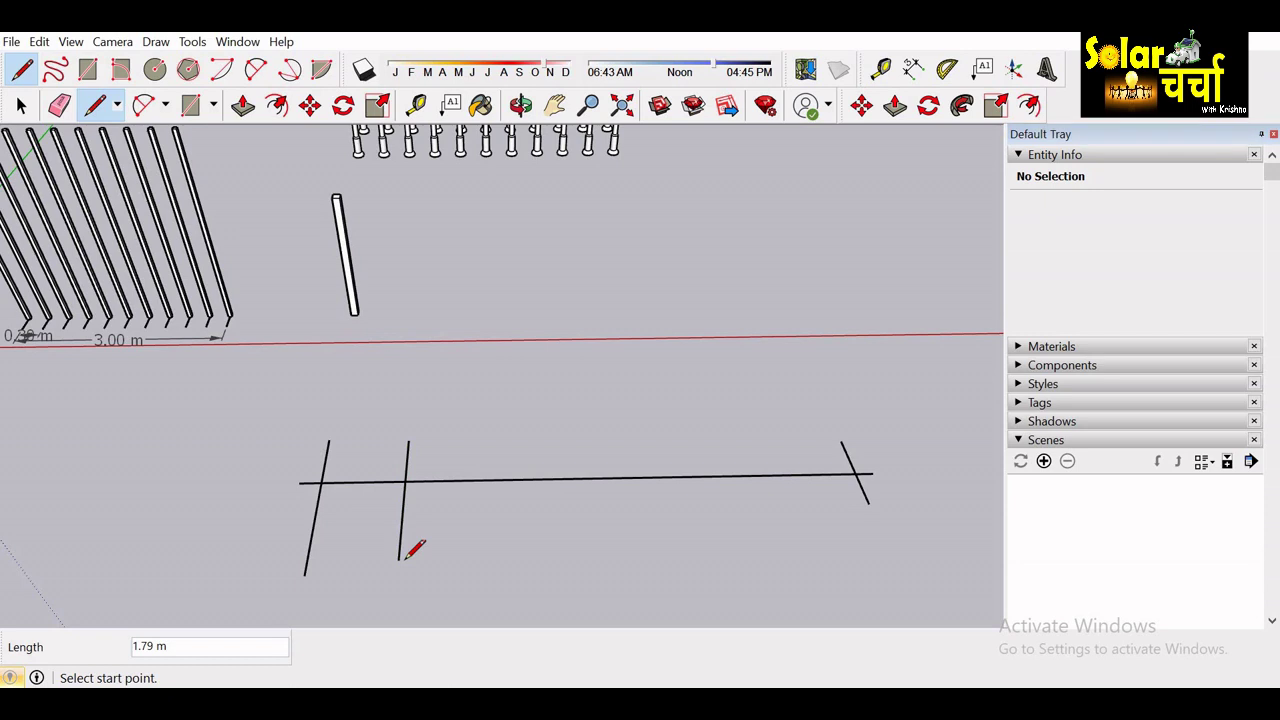
left_click(547, 444)
left_click(542, 555)
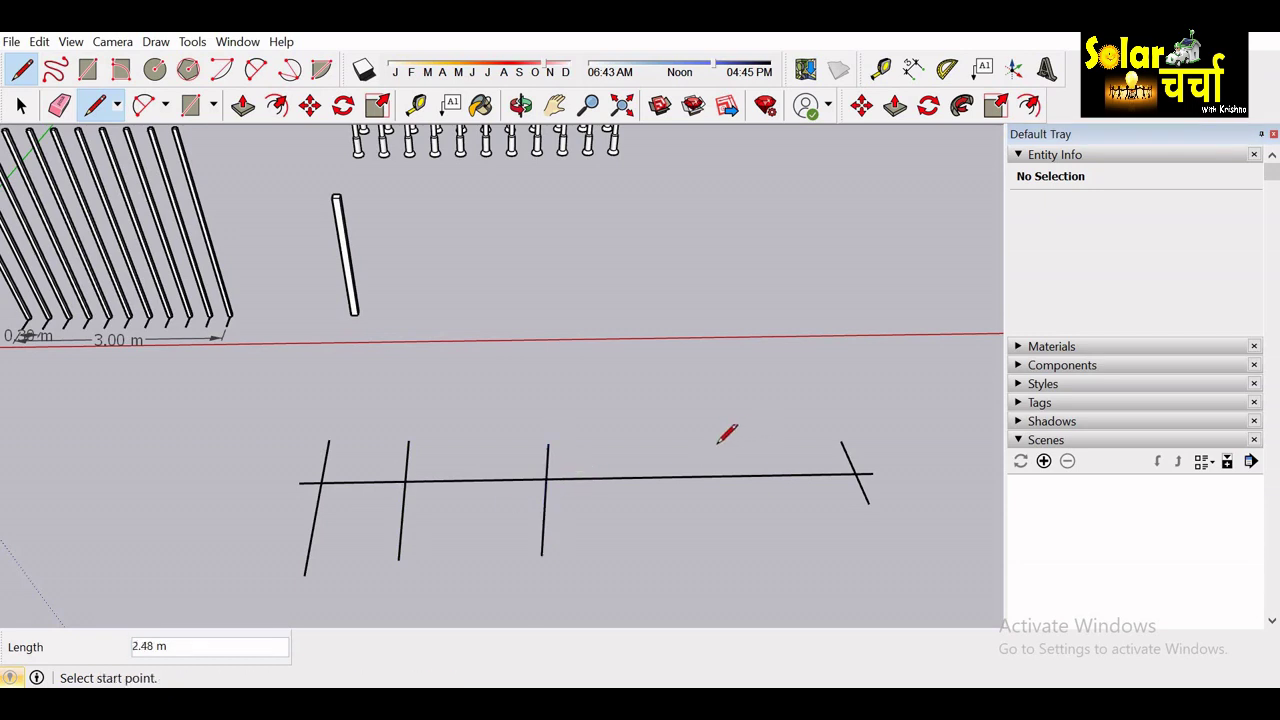
left_click(706, 446)
left_click(708, 550)
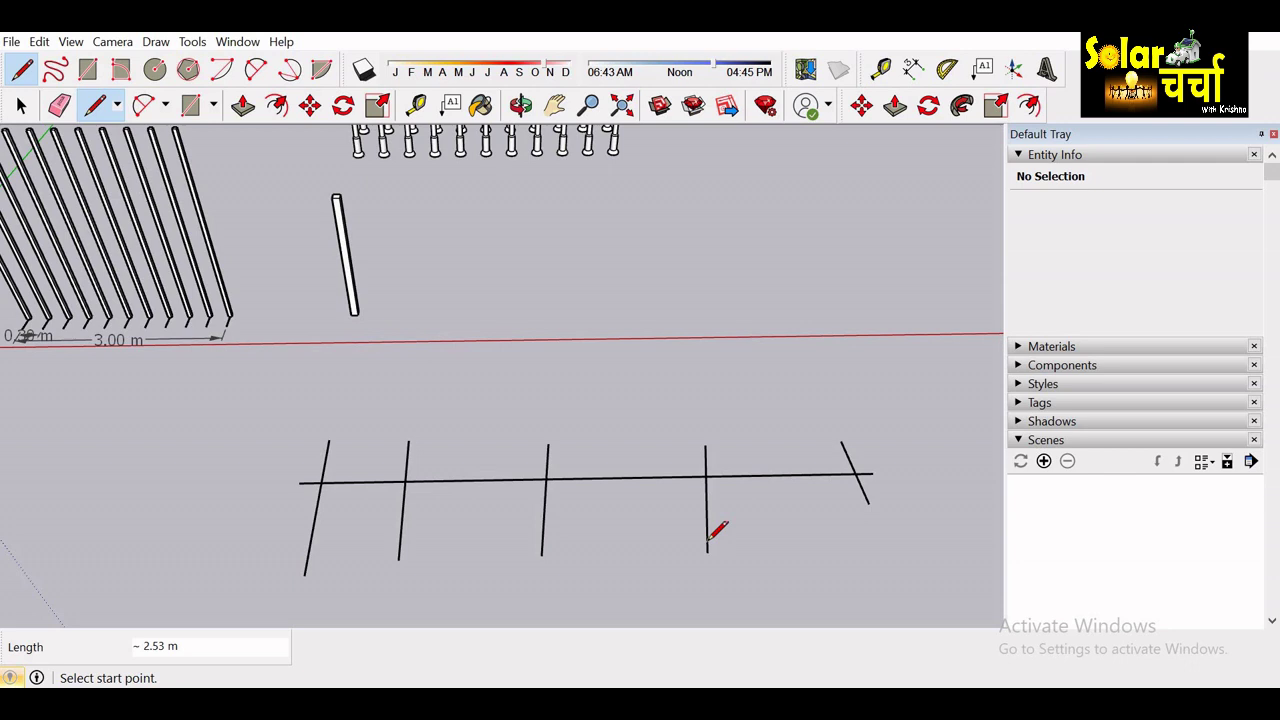
key("space")
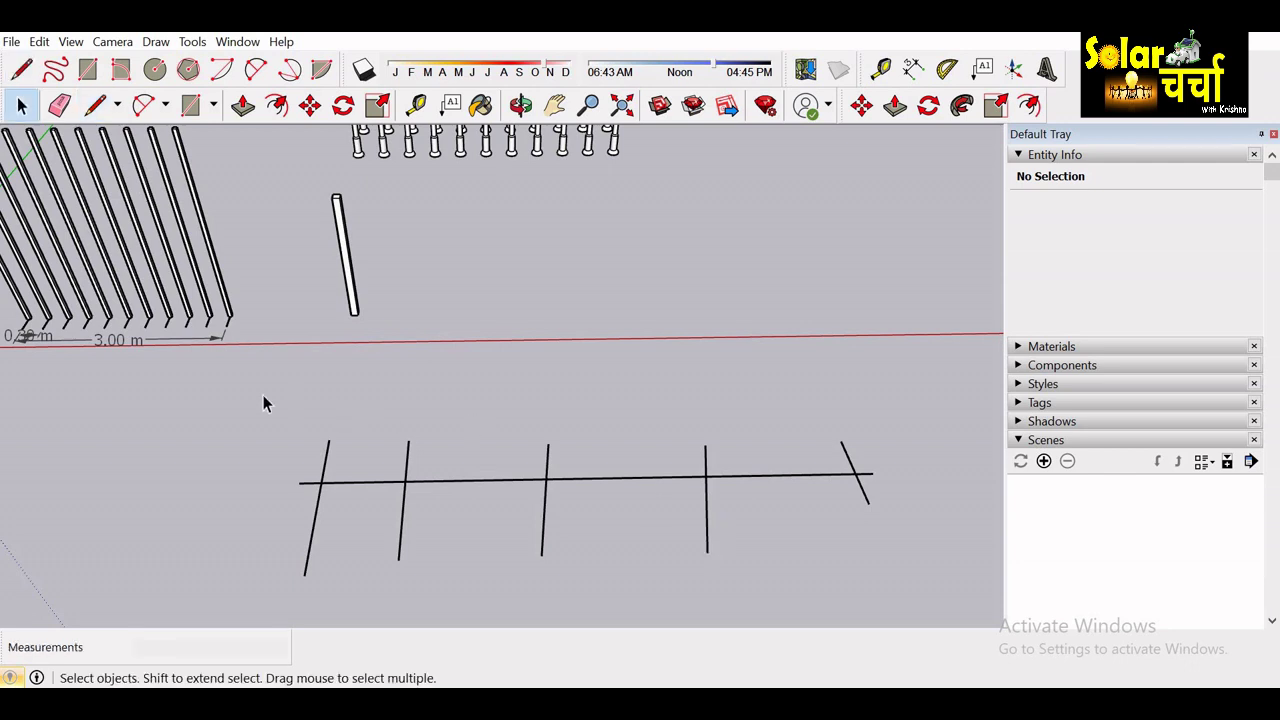
left_click_drag(231, 392, 925, 603)
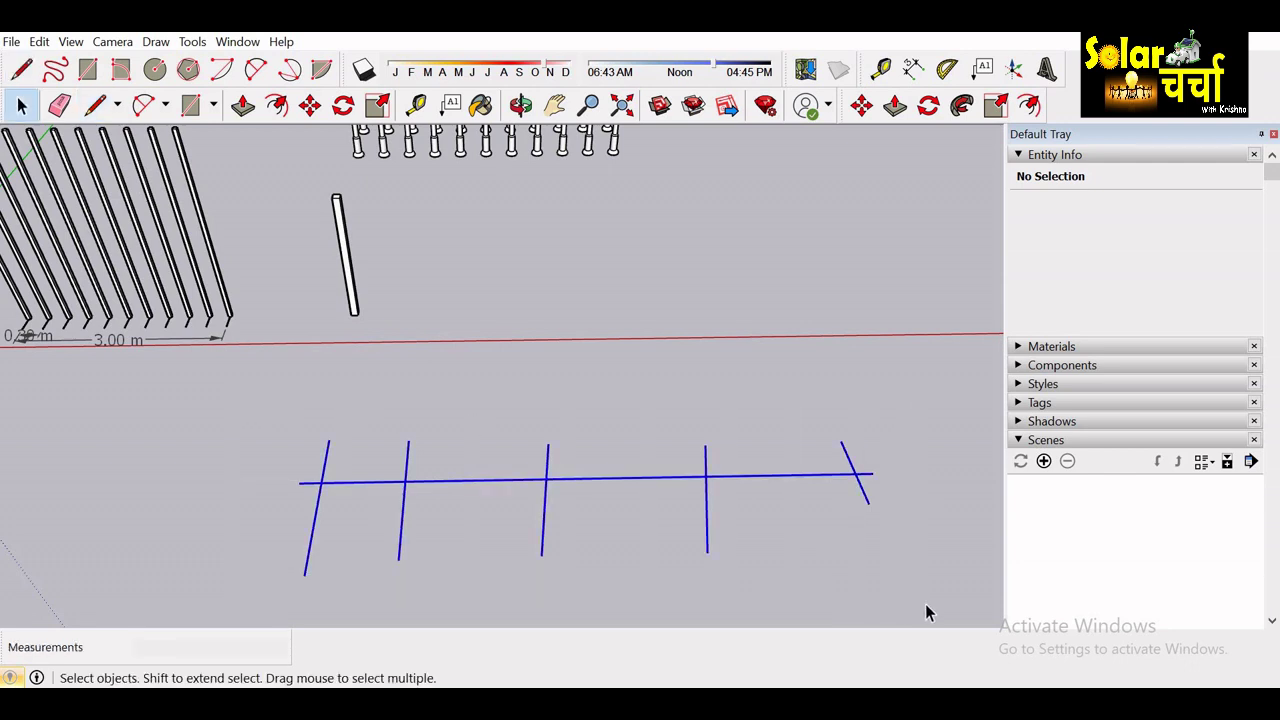
Delete the old lines and draw a new 7 m baseline below the red axis.
key("Delete")
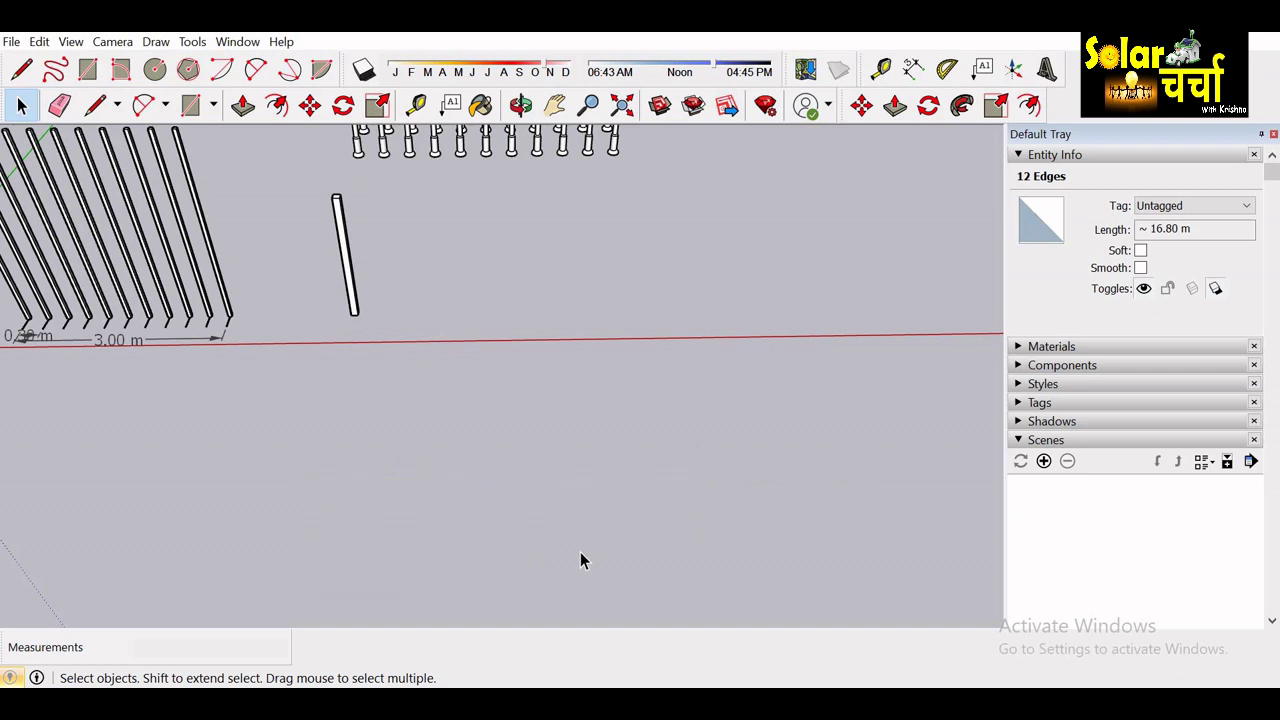
key("l")
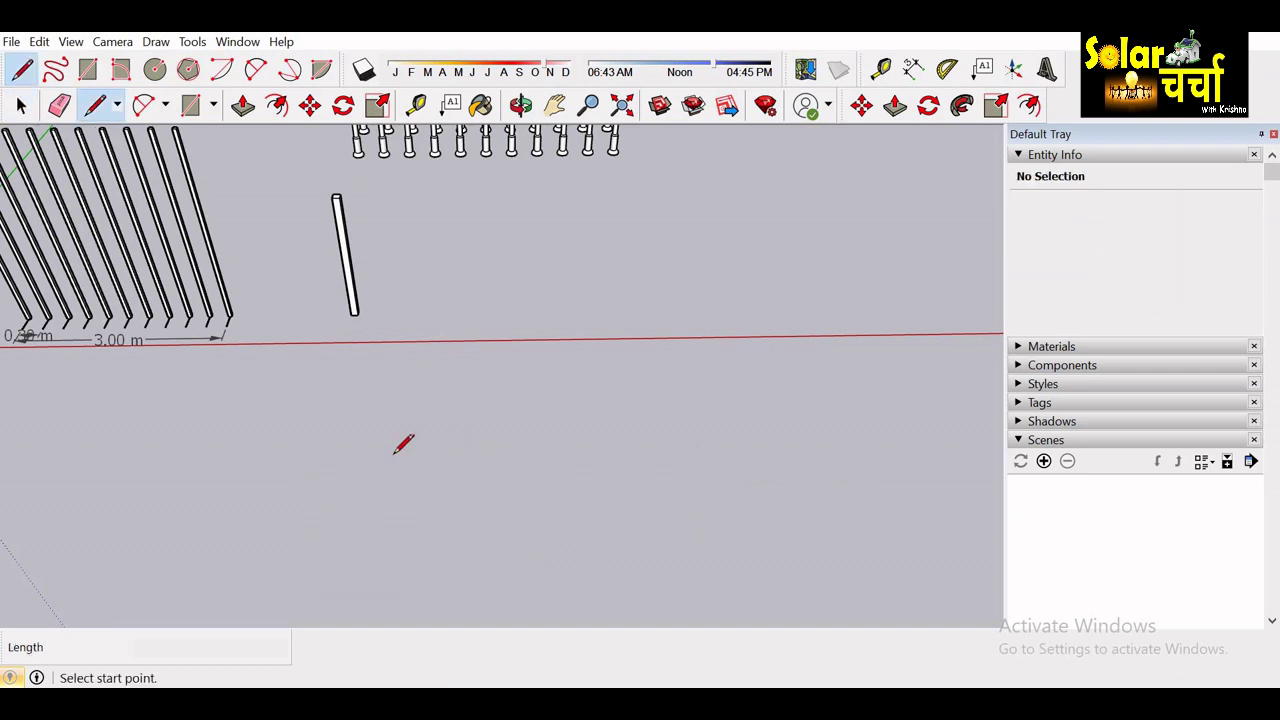
left_click(474, 461)
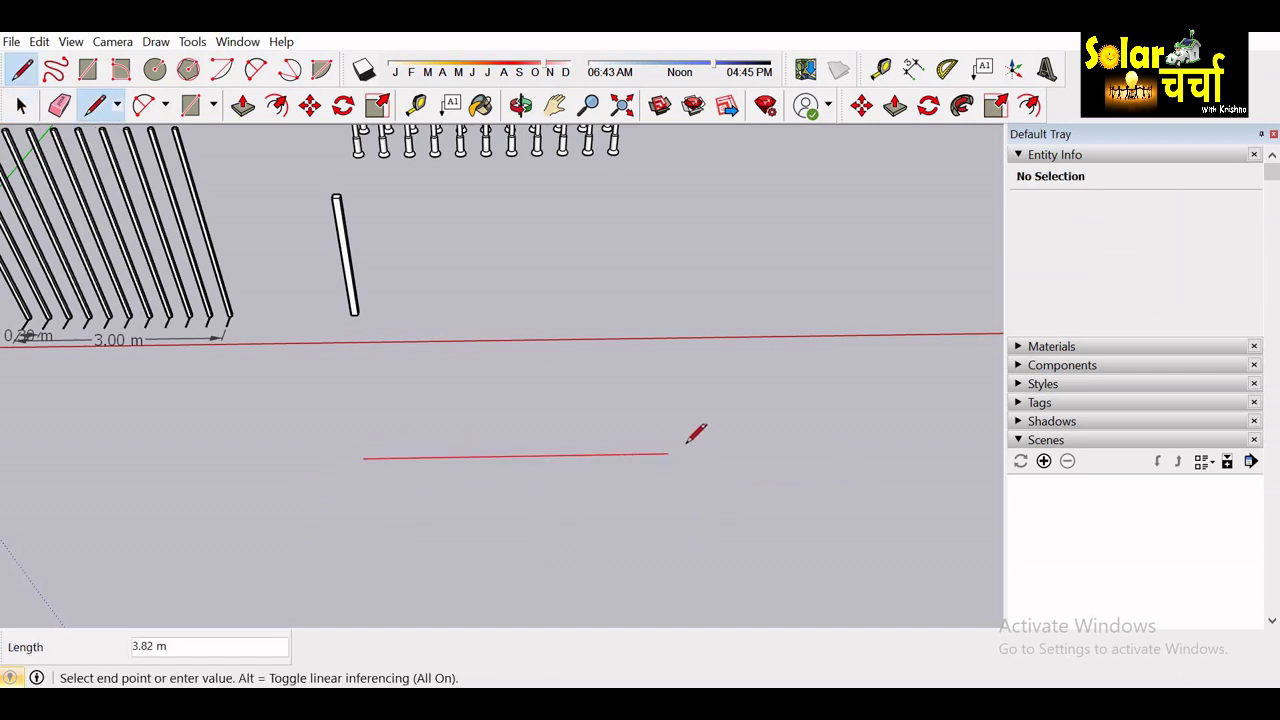
type("7")
key("Return")
scroll(698, 432, "up", 2)
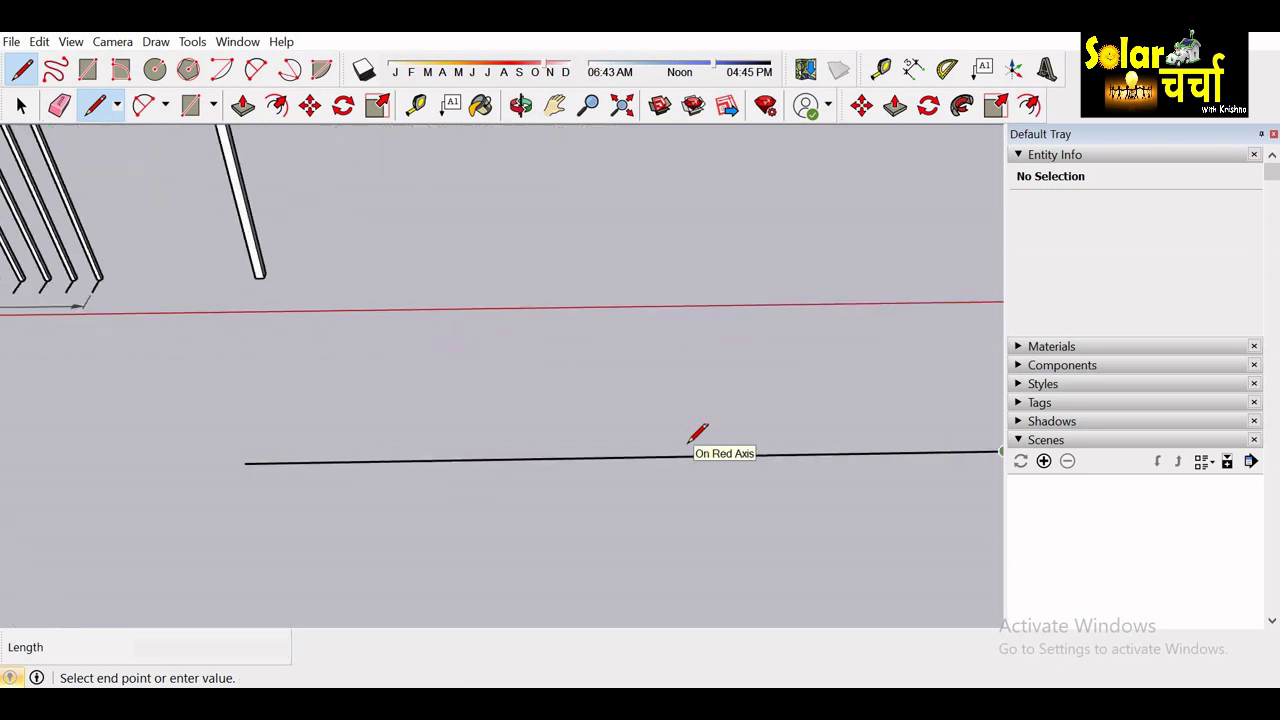
scroll(698, 432, "up", 1)
key("Escape")
Draw a cross line at the baseline's left end and an angled tick at its right end.
scroll(692, 432, "down", 2)
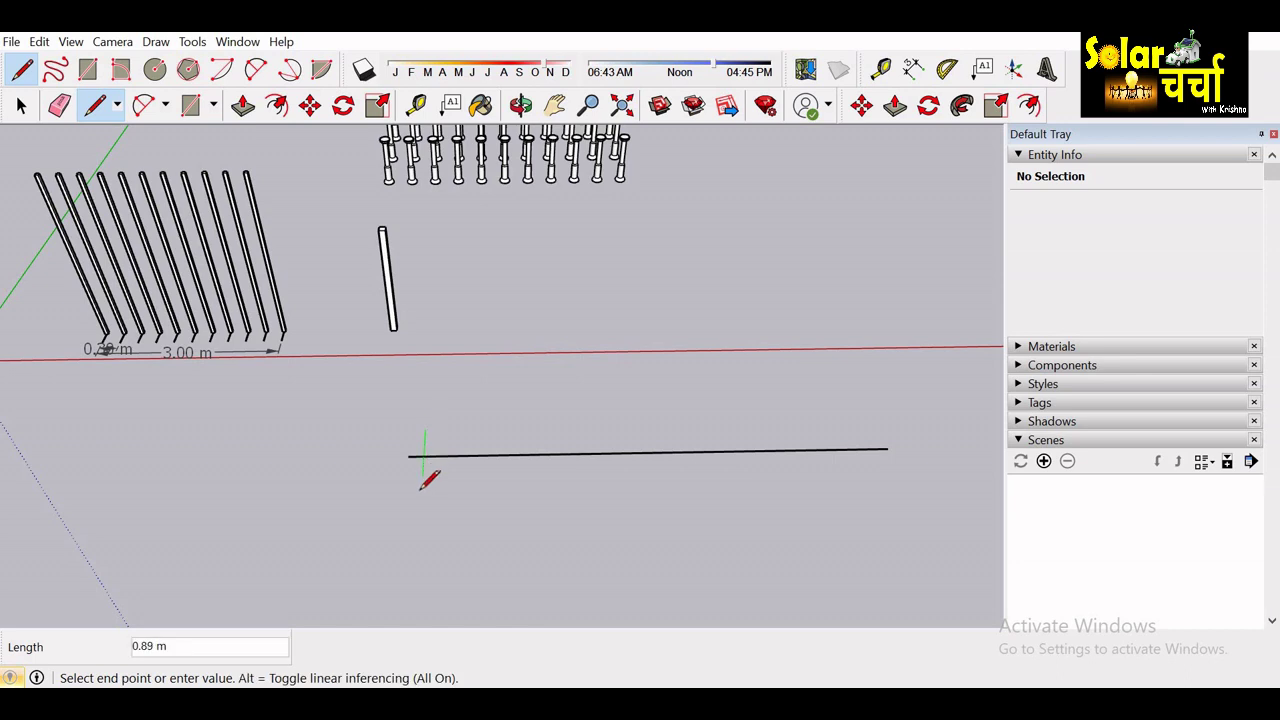
left_click_drag(425, 430, 421, 492)
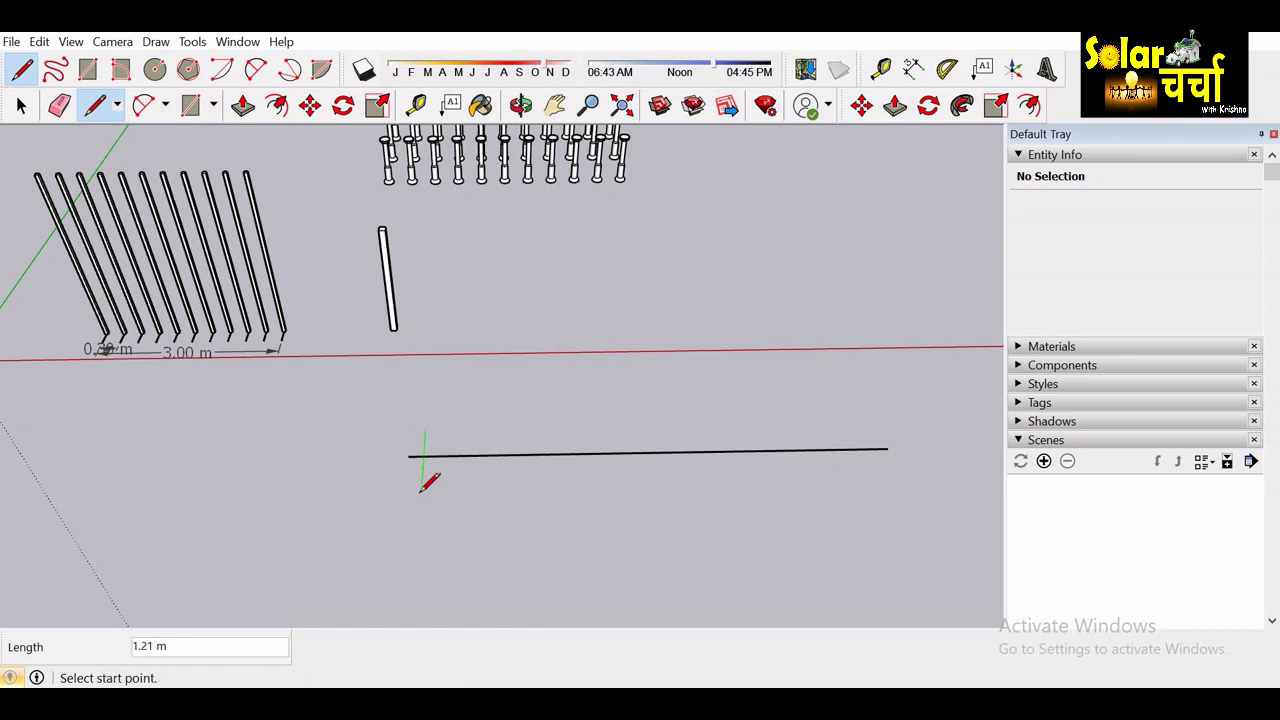
left_click(866, 451)
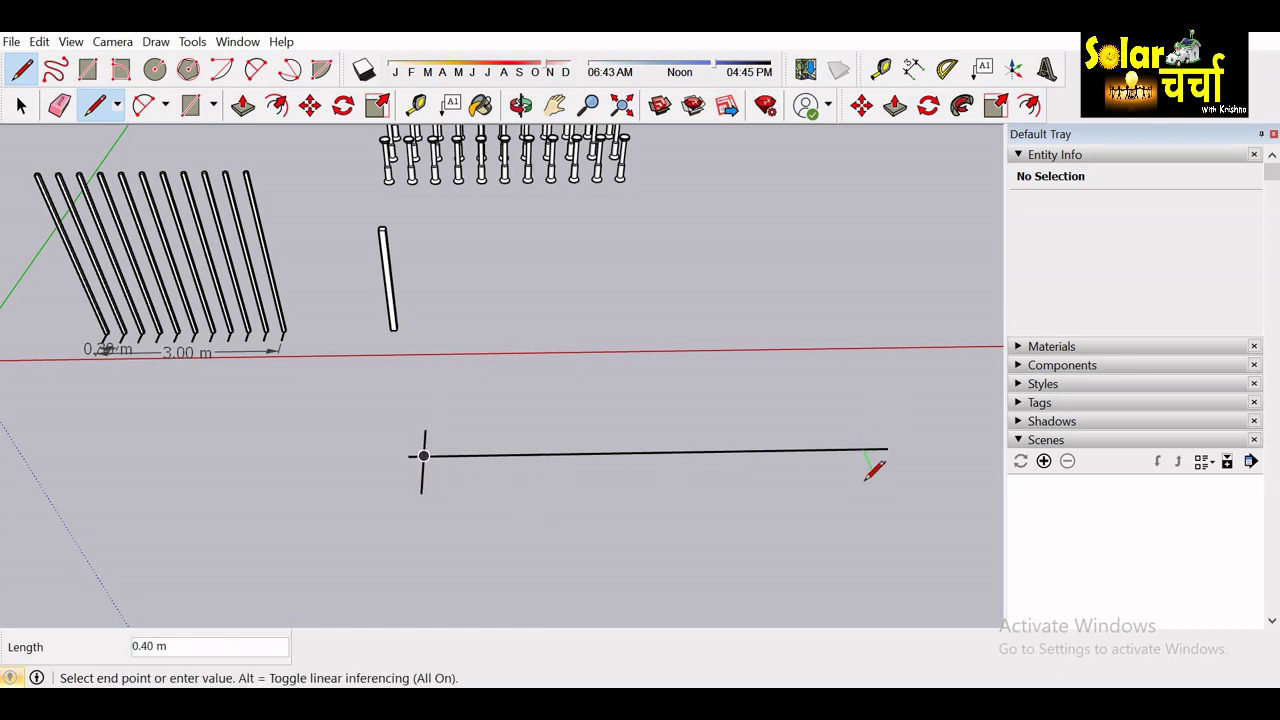
left_click(880, 490)
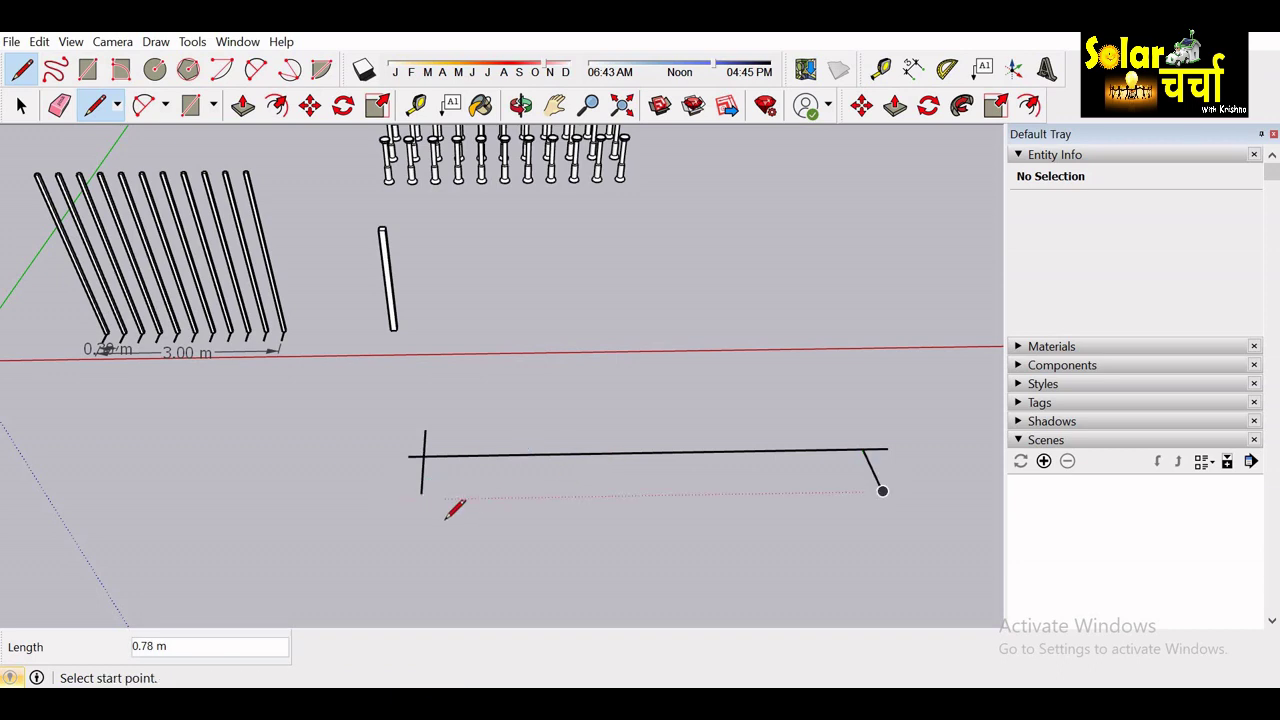
key("m")
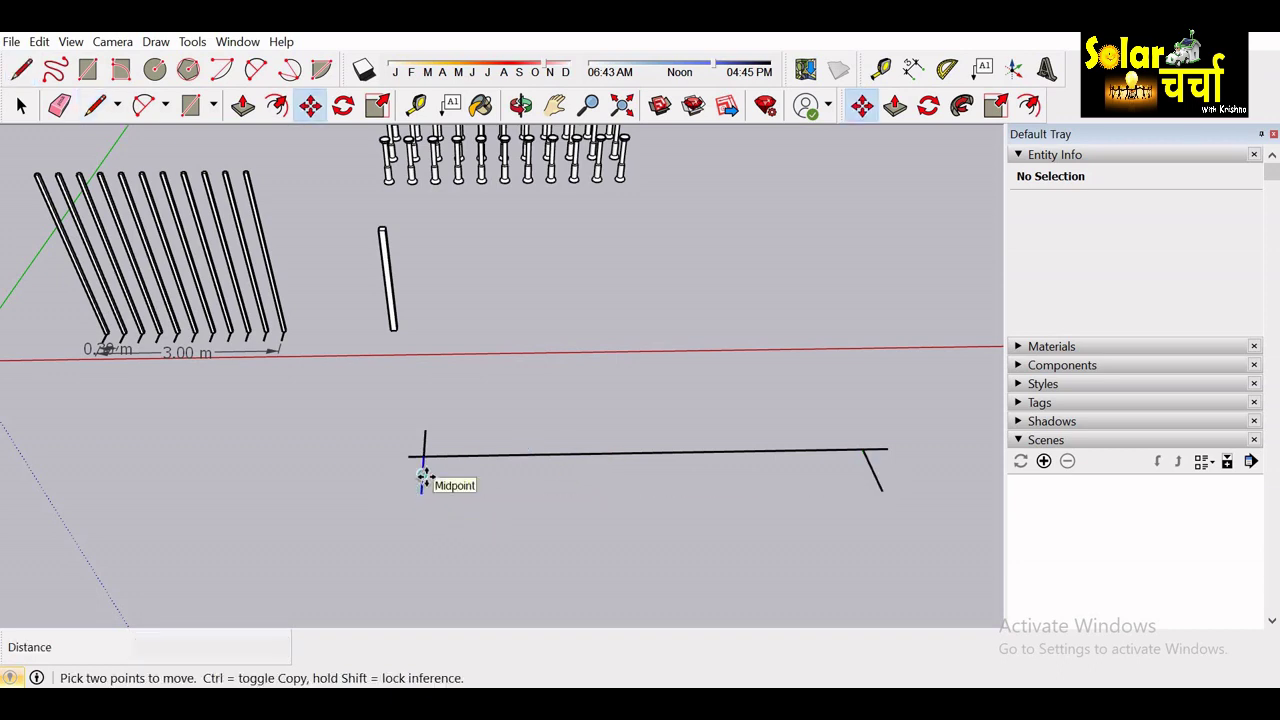
Select both halves of the left-end cross line.
key("space")
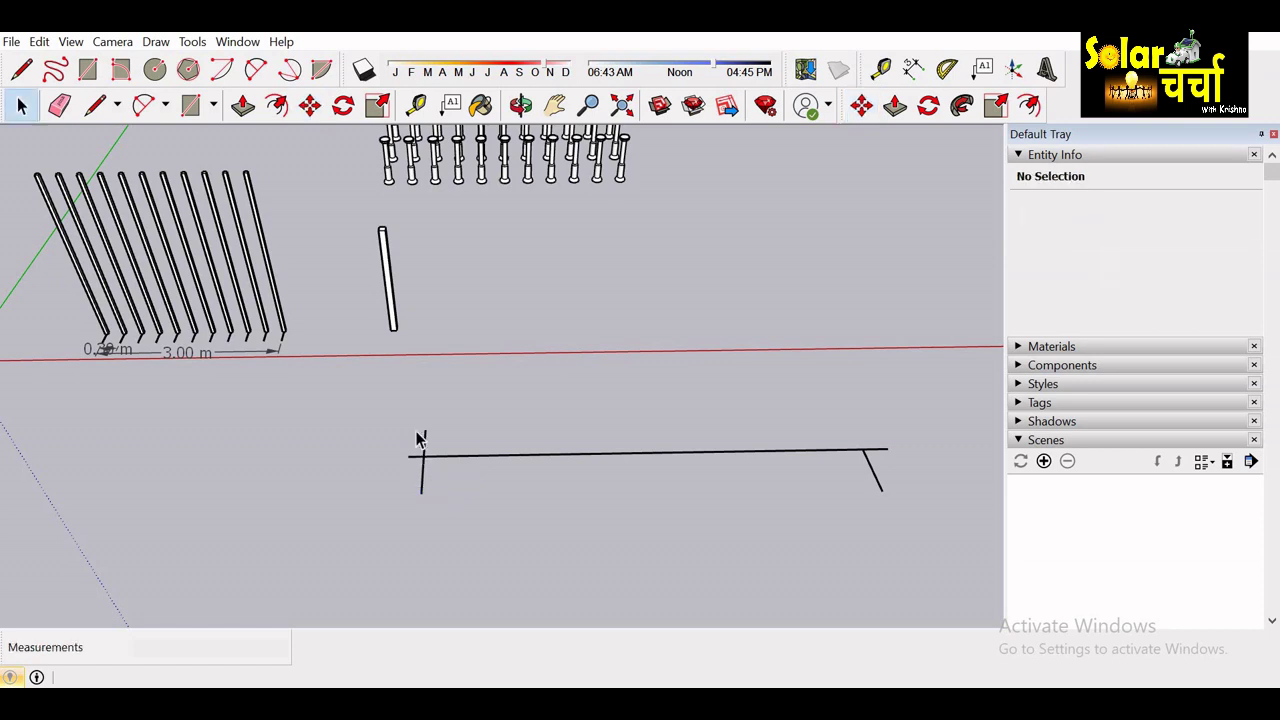
left_click_drag(402, 404, 438, 508)
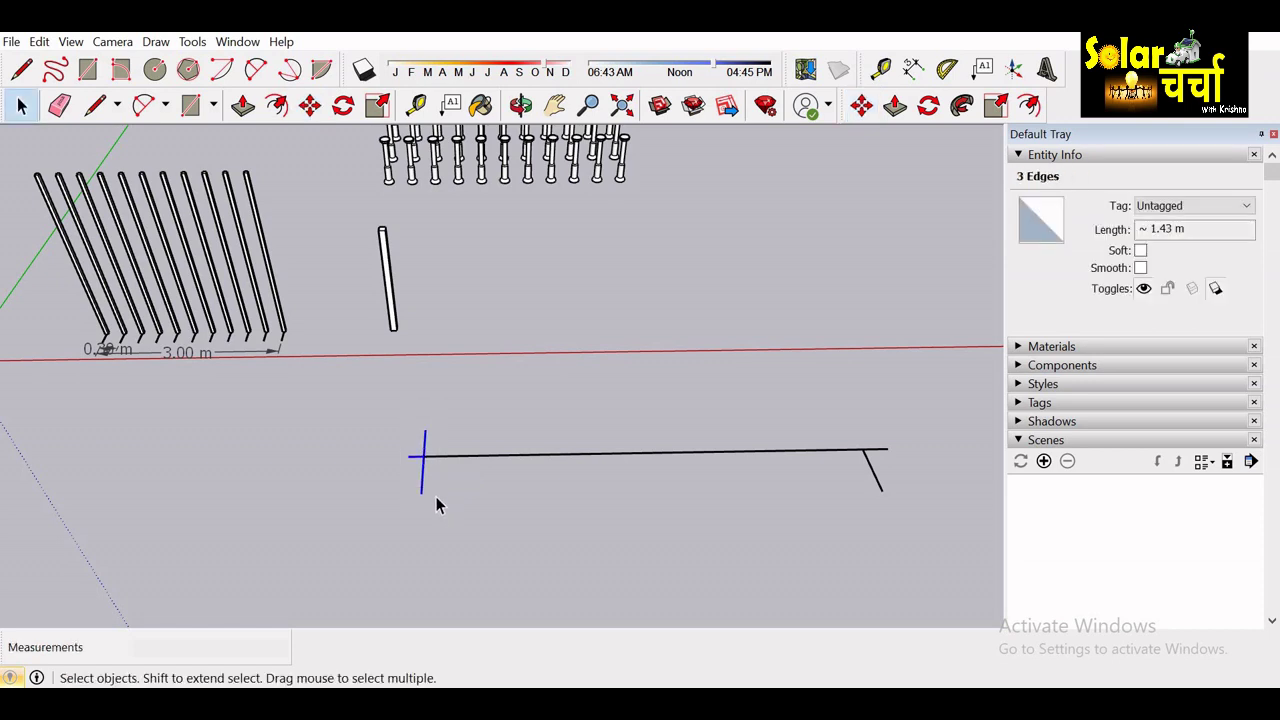
left_click(421, 484)
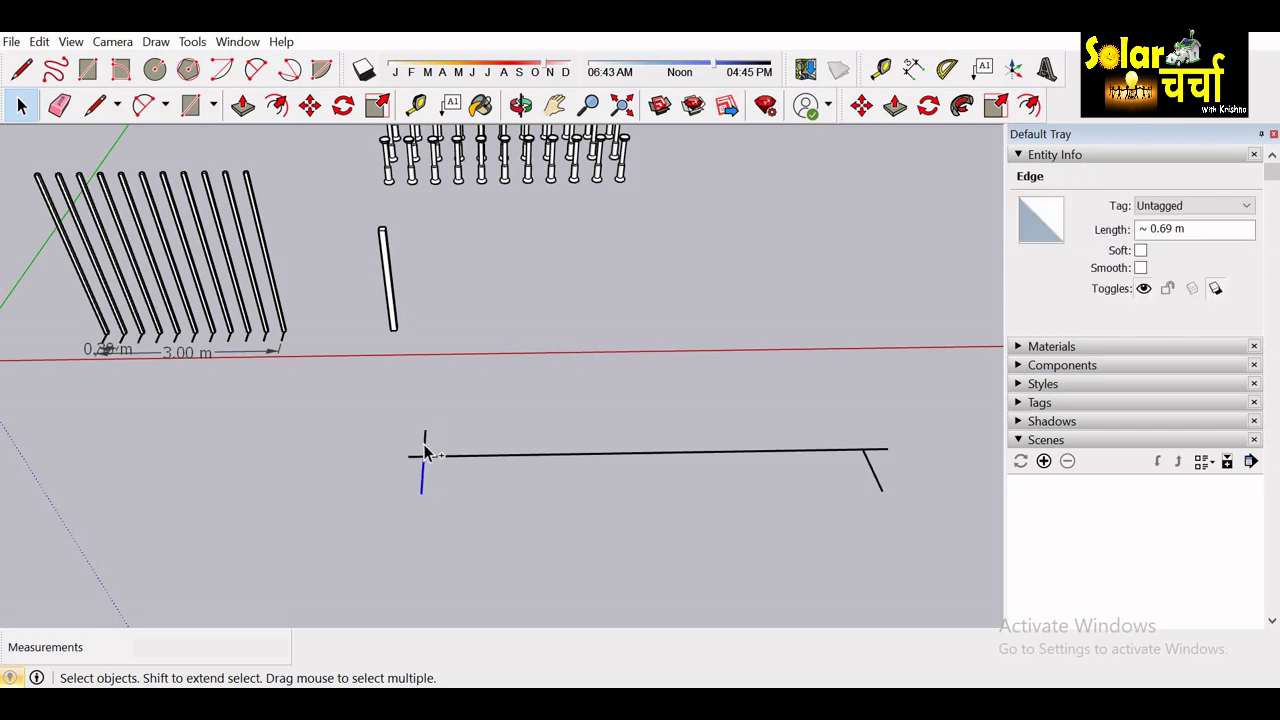
left_click(424, 445, "shift")
Copy the cross line 2 m along the baseline, array it *2, then box-select all lines.
key("m")
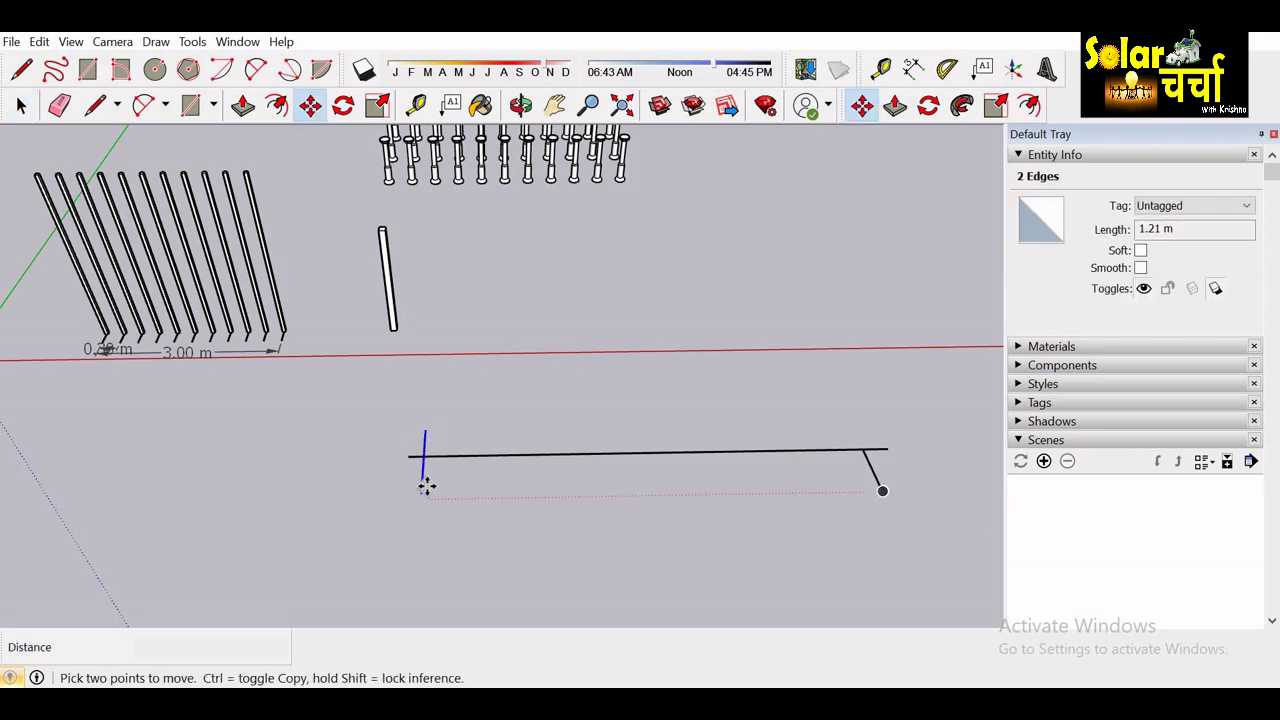
left_click(424, 489)
key("ctrl")
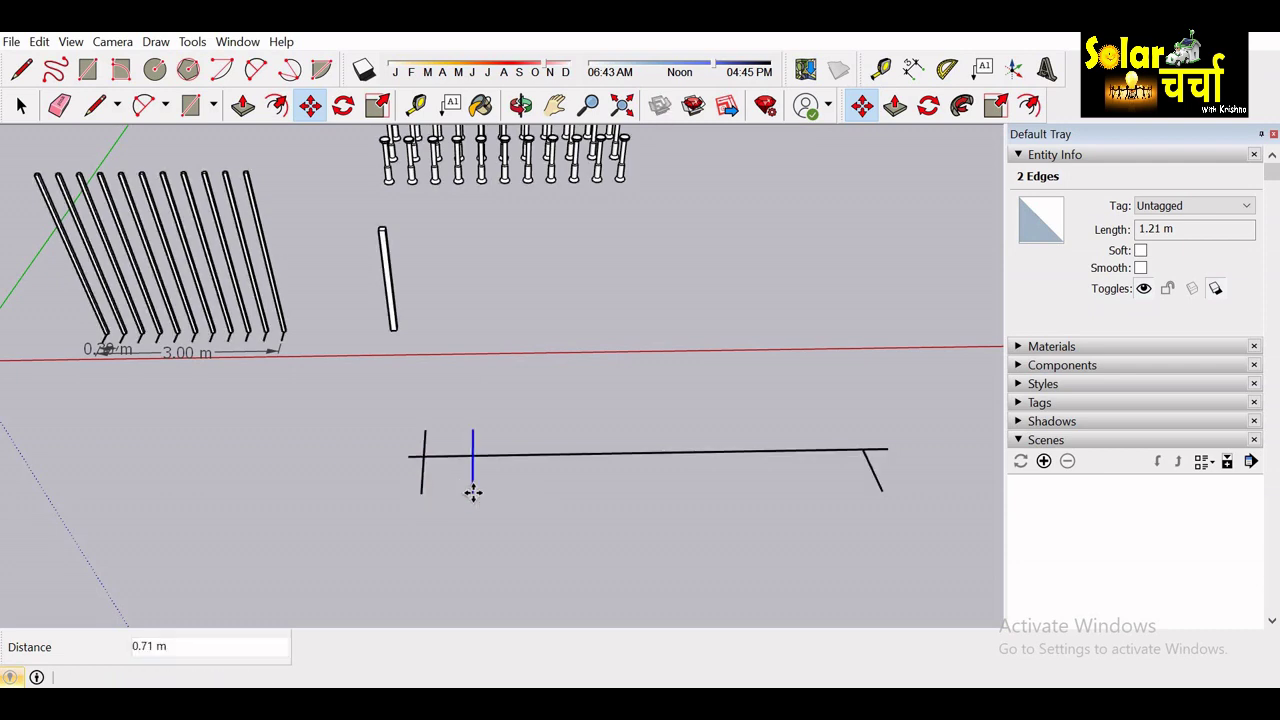
type("2")
key("Return")
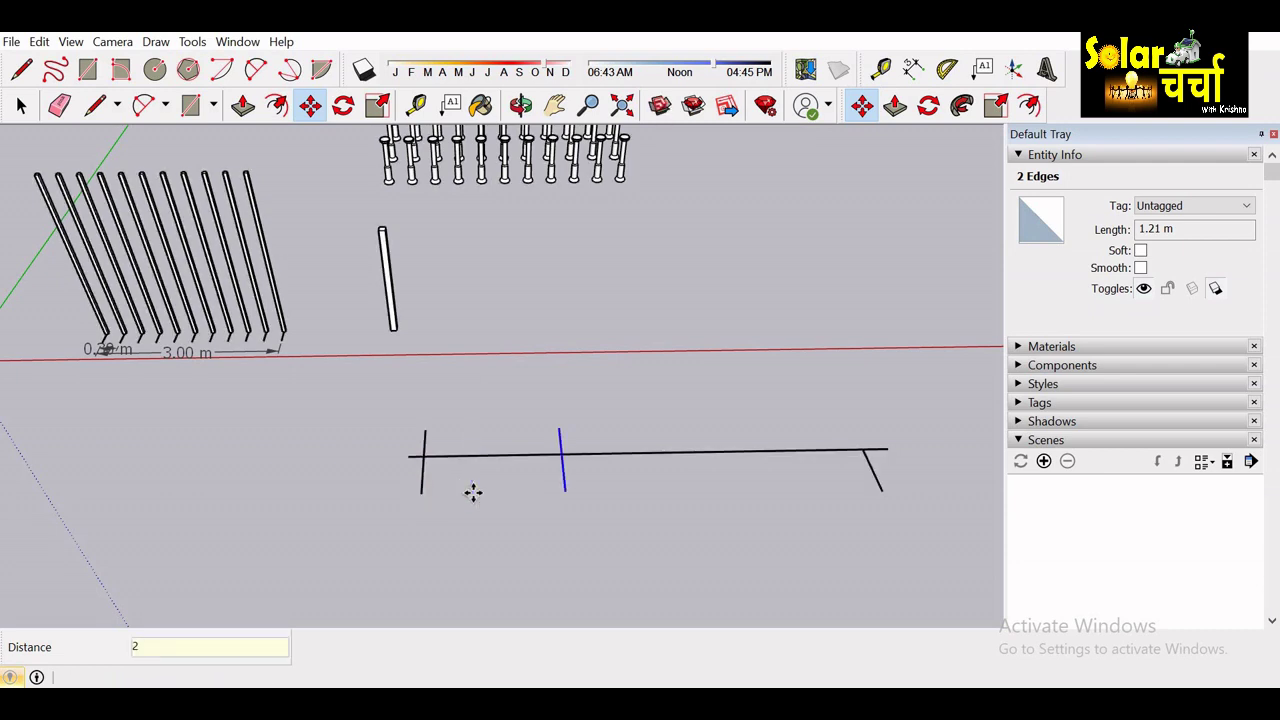
type("*")
type("2")
key("Return")
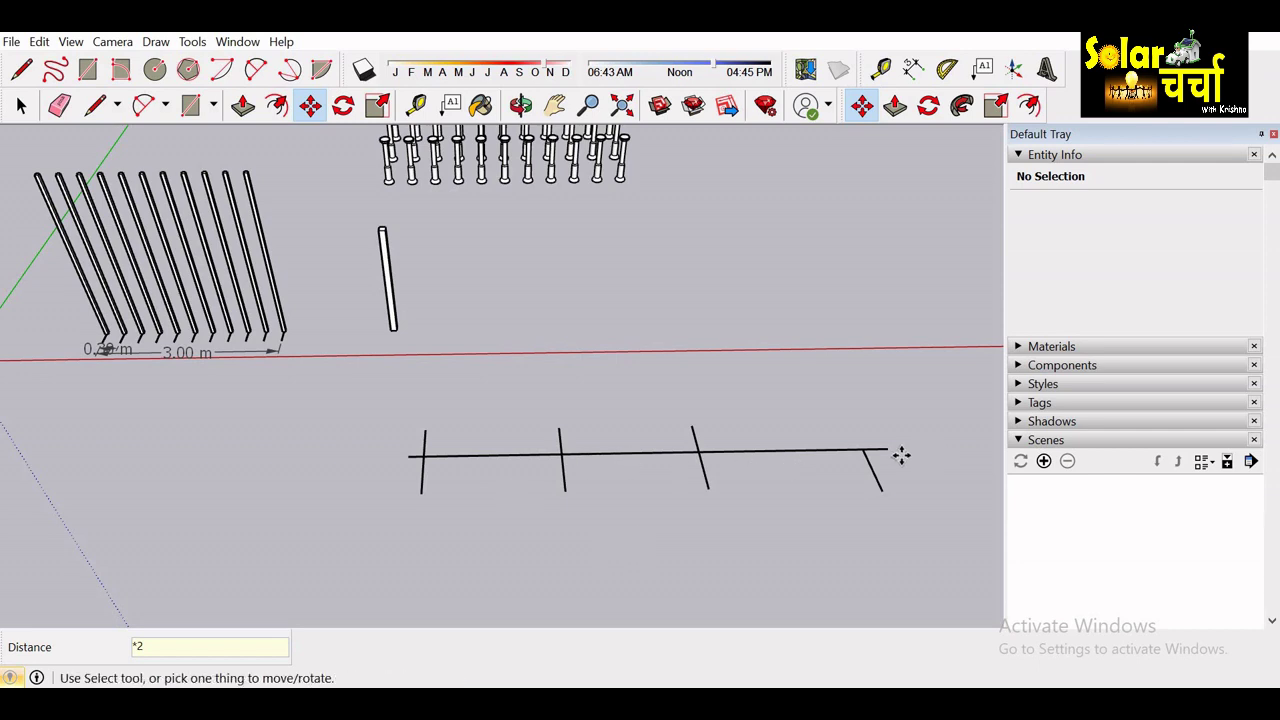
key("space")
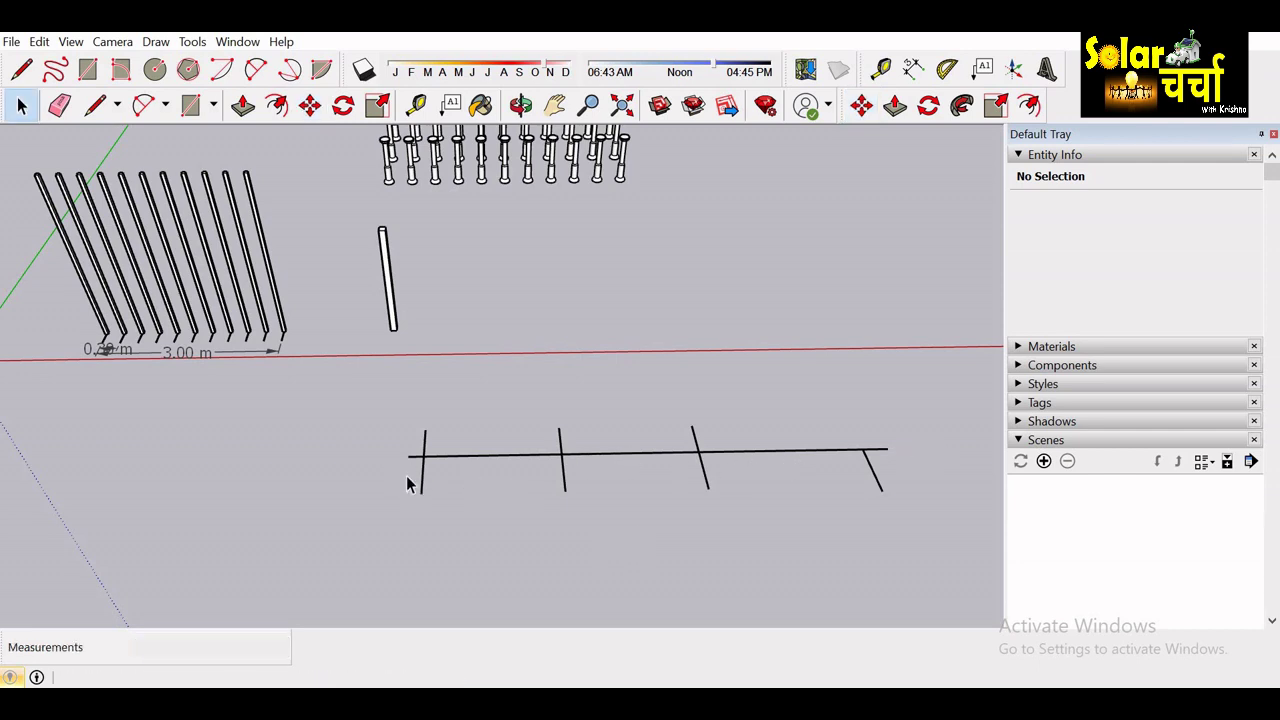
left_click_drag(372, 395, 943, 548)
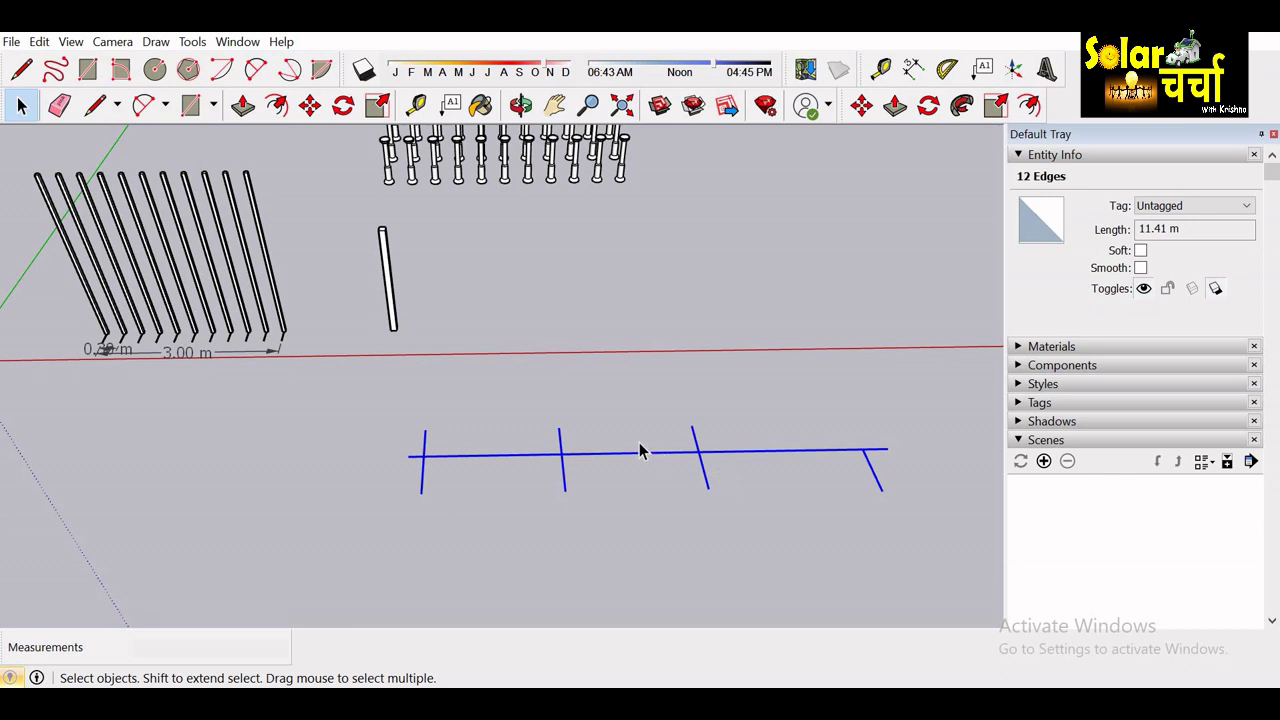
Delete all the lines and redraw a 7 m baseline below the red axis.
key("Delete")
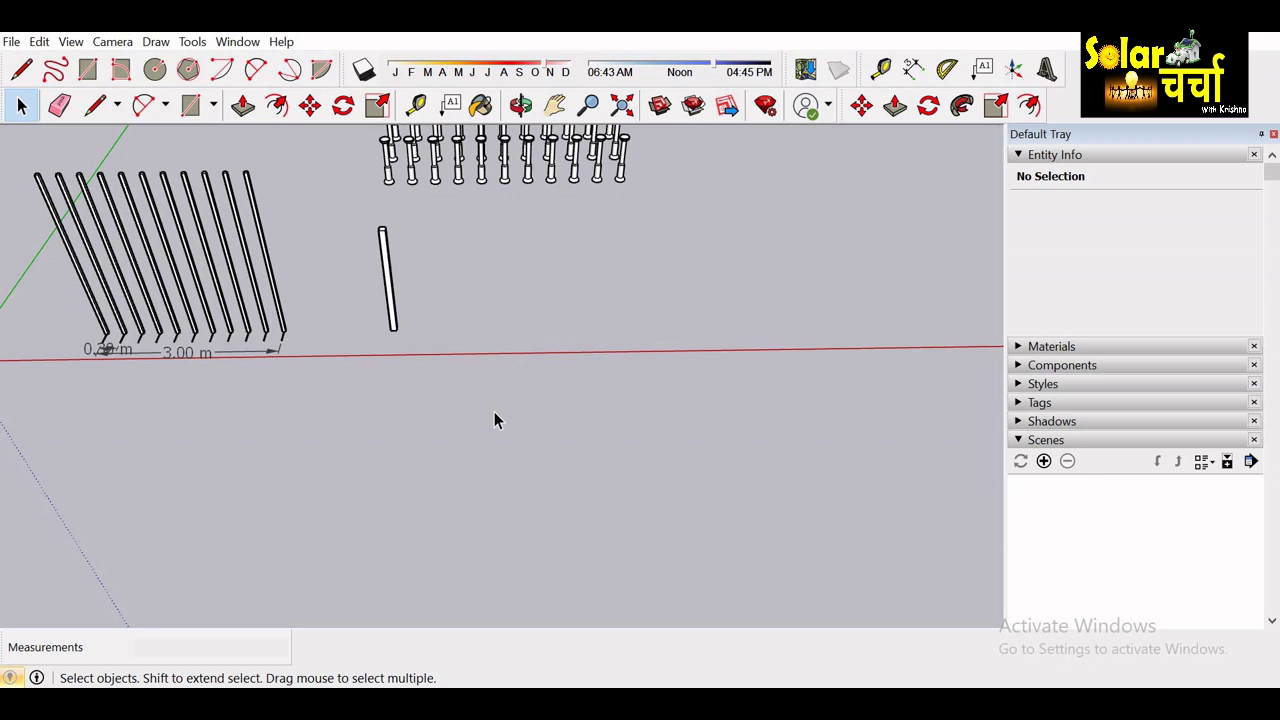
key("l")
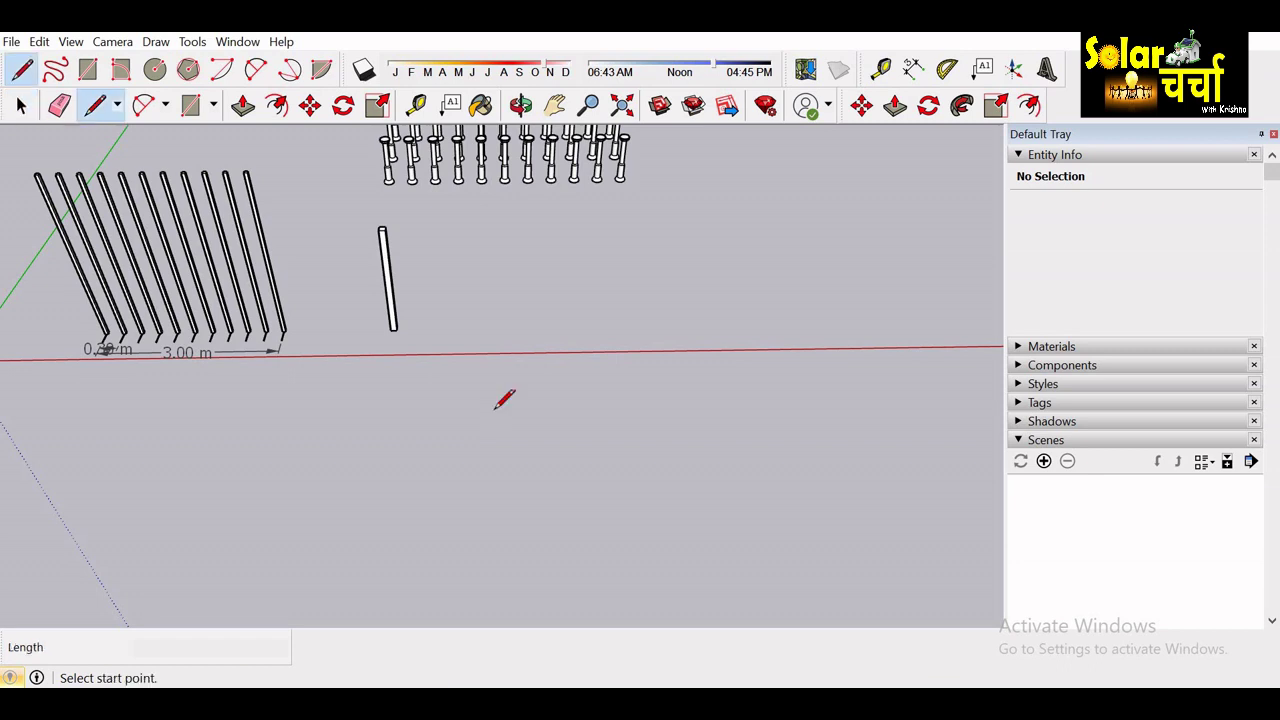
left_click(398, 442)
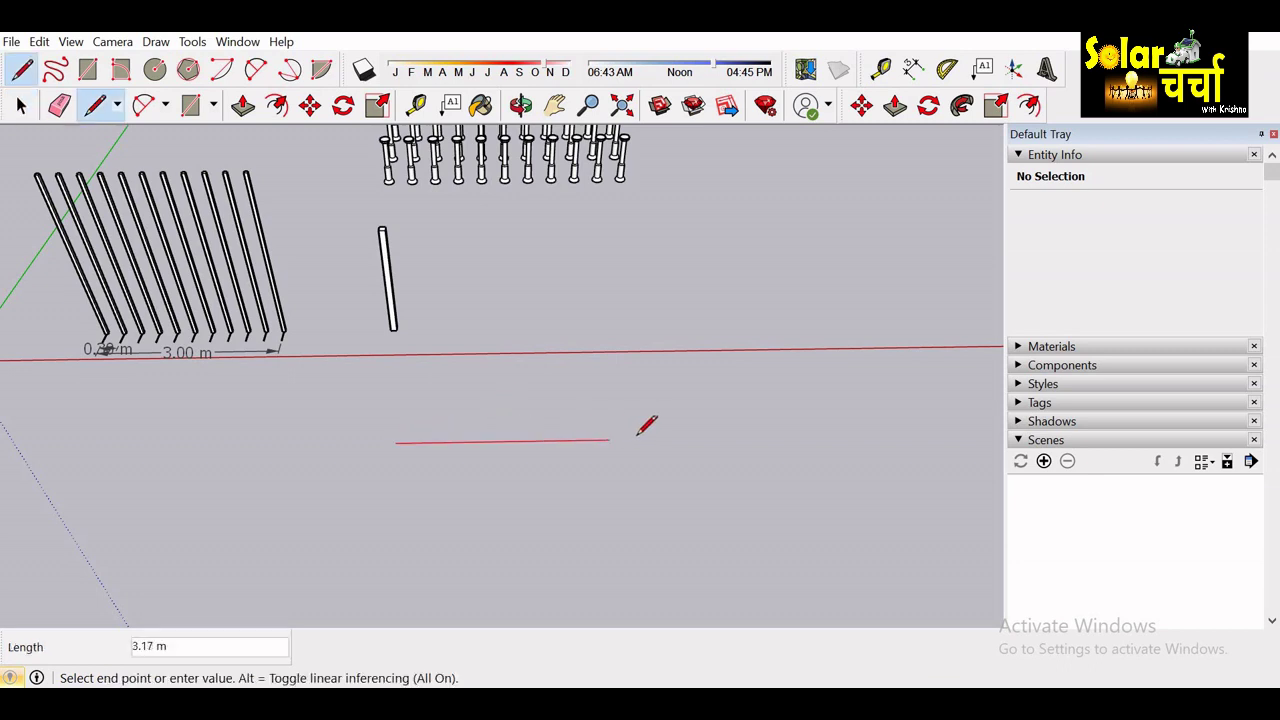
type("7")
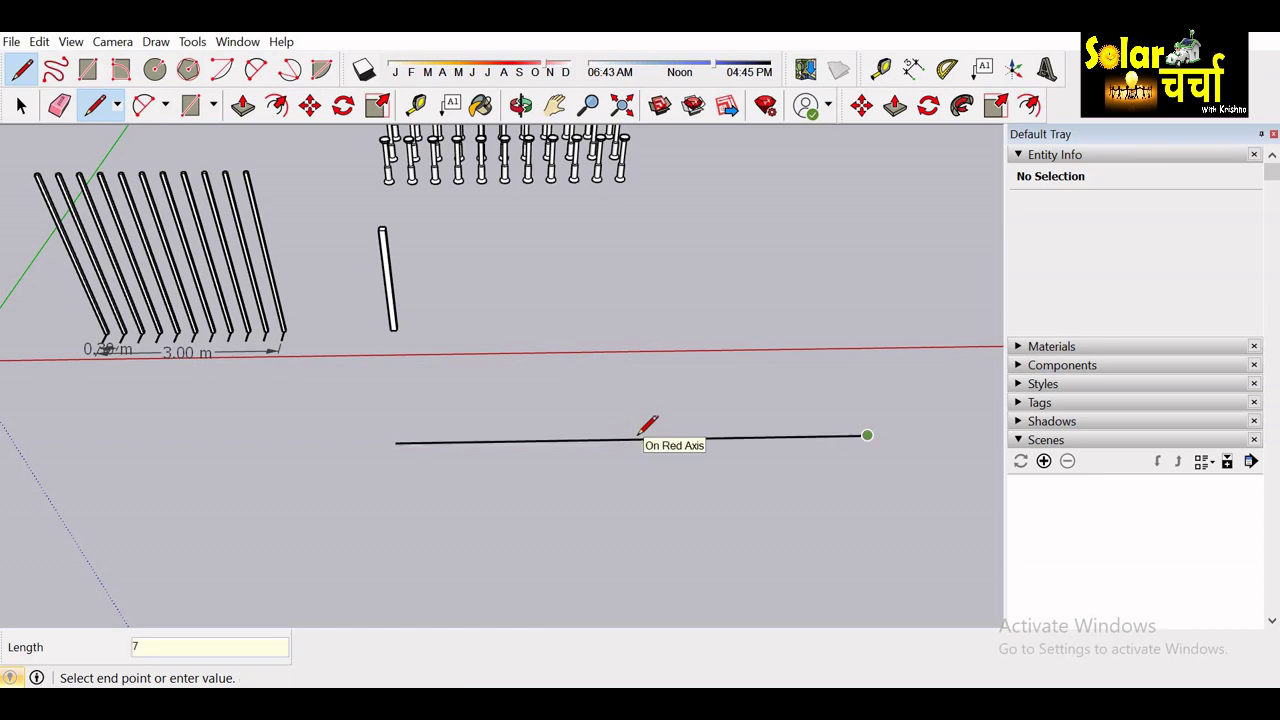
key("space")
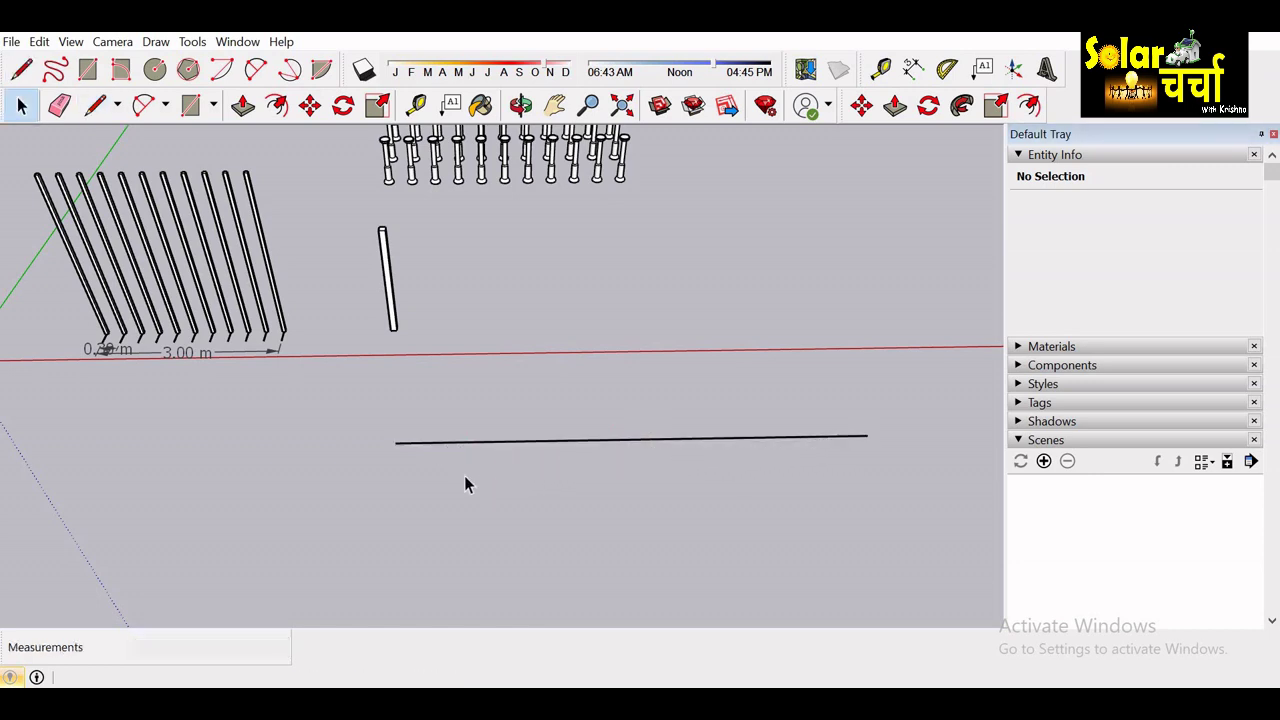
Draw a vertical cross line through the baseline's left end and select both its halves.
key("l")
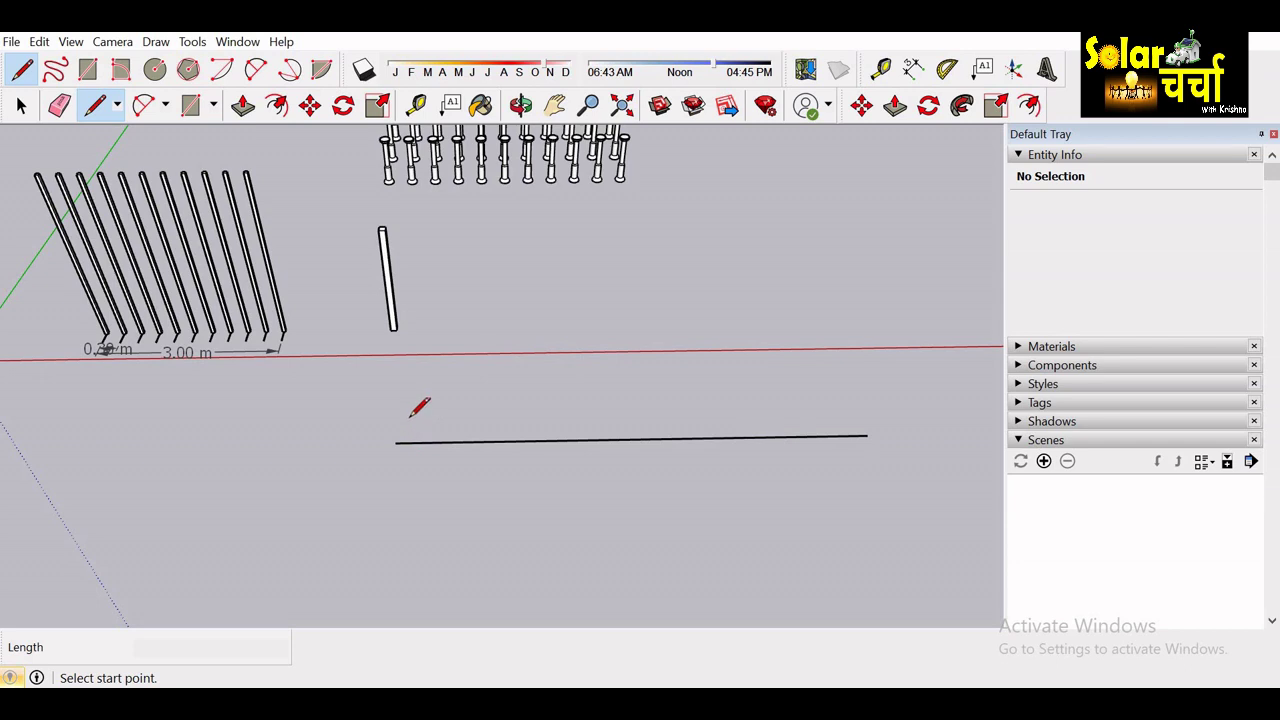
left_click(409, 417)
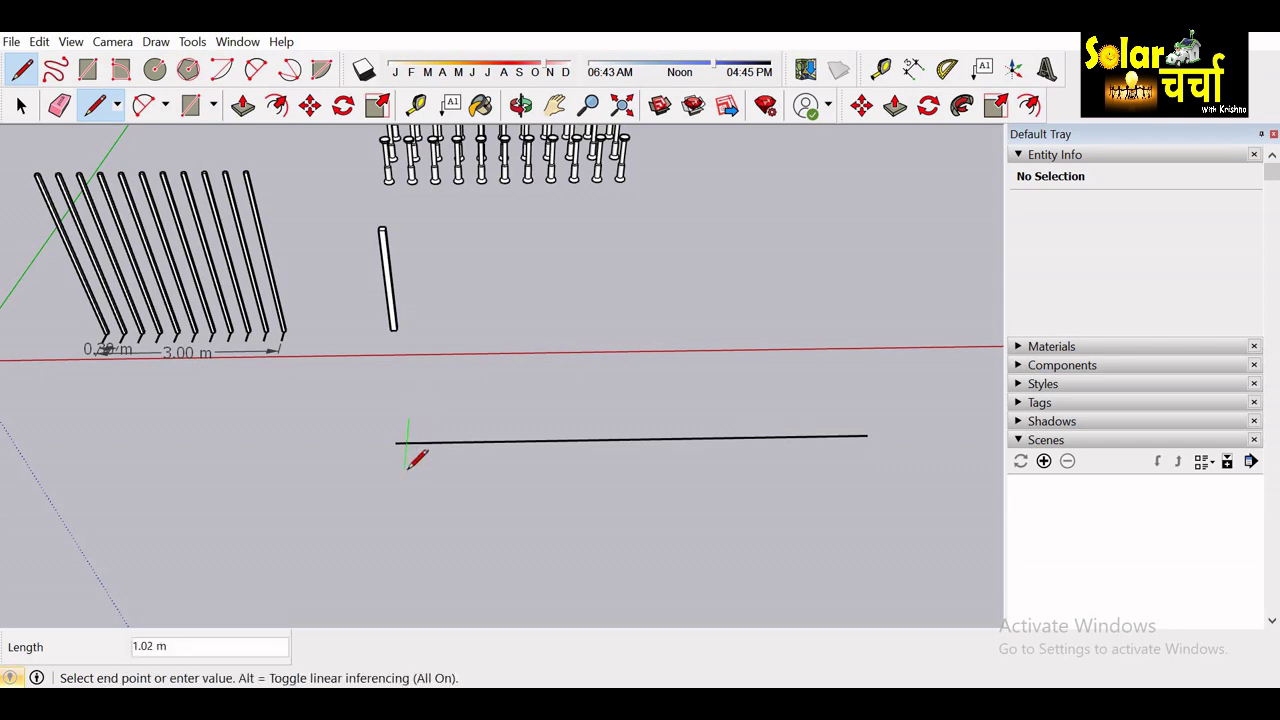
left_click(405, 468)
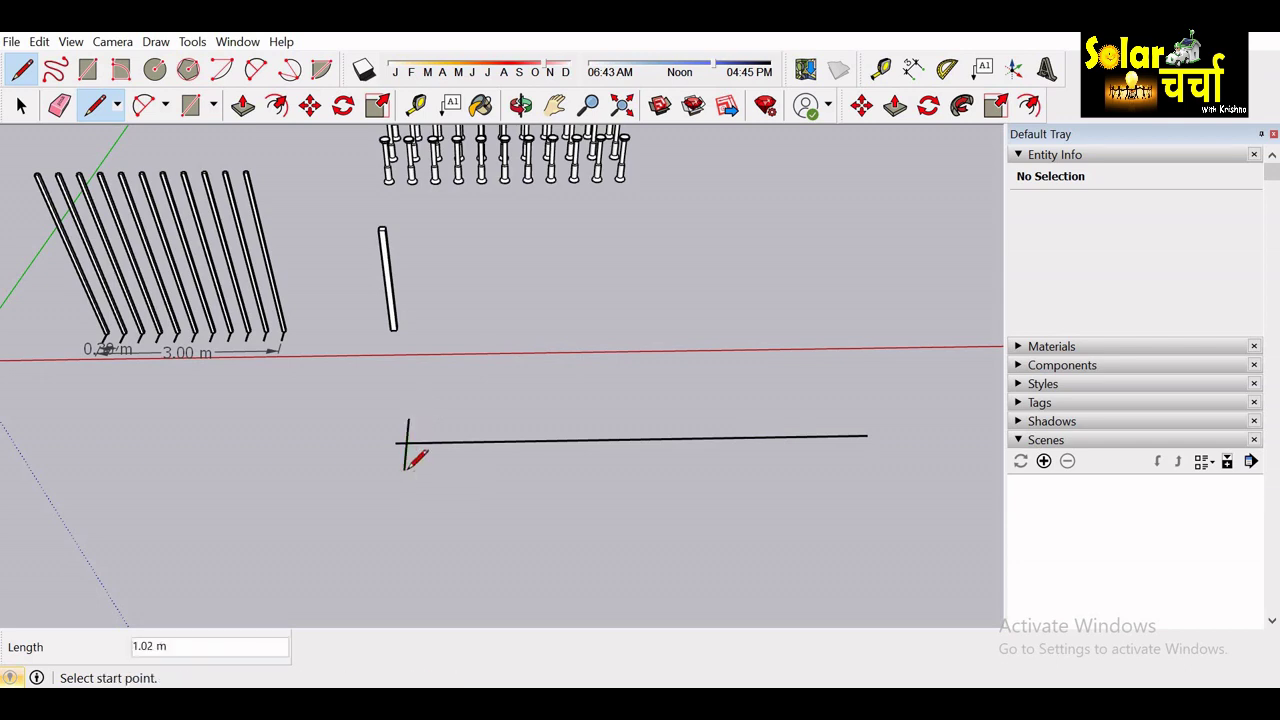
key("space")
scroll(406, 465, "up", 3)
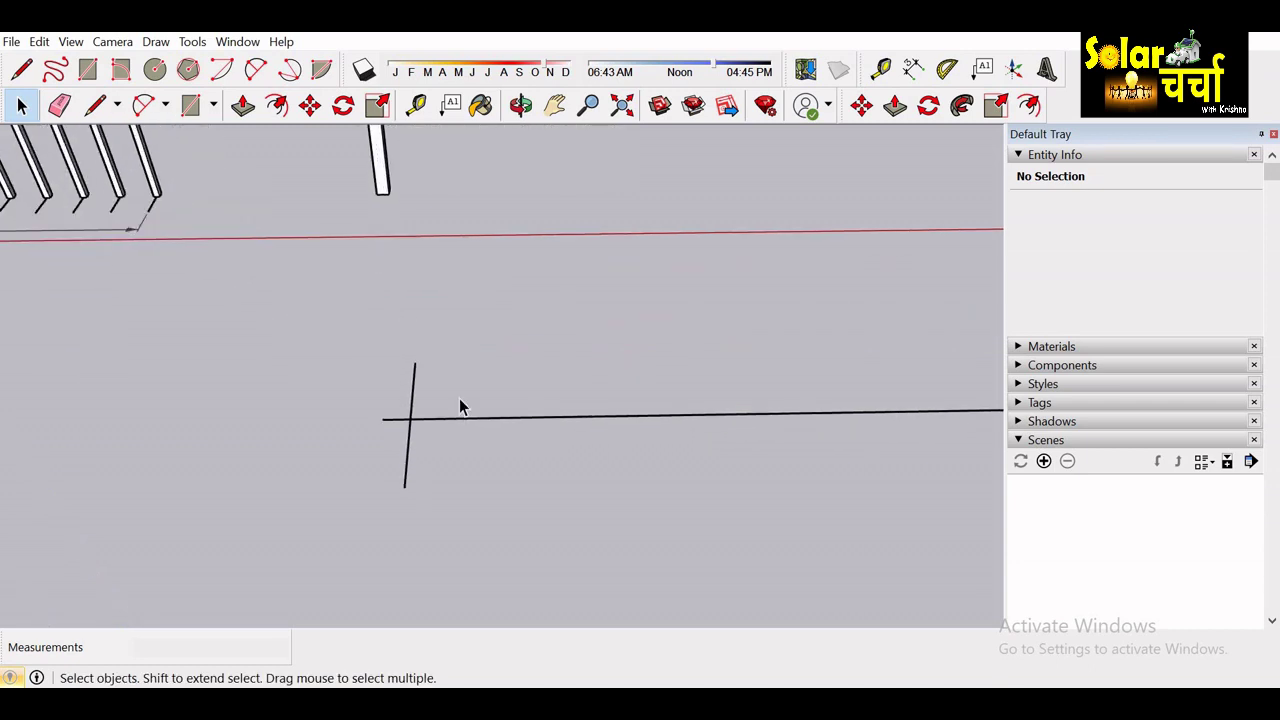
left_click_drag(449, 352, 397, 504)
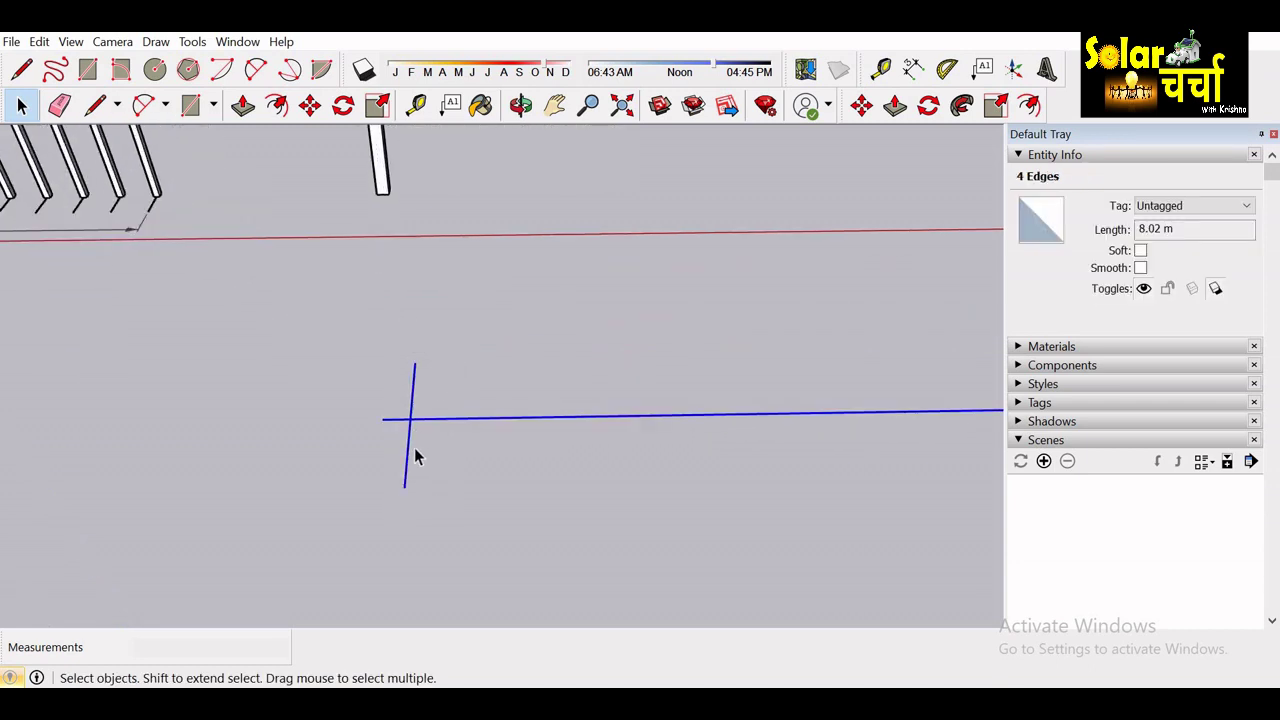
left_click(407, 456)
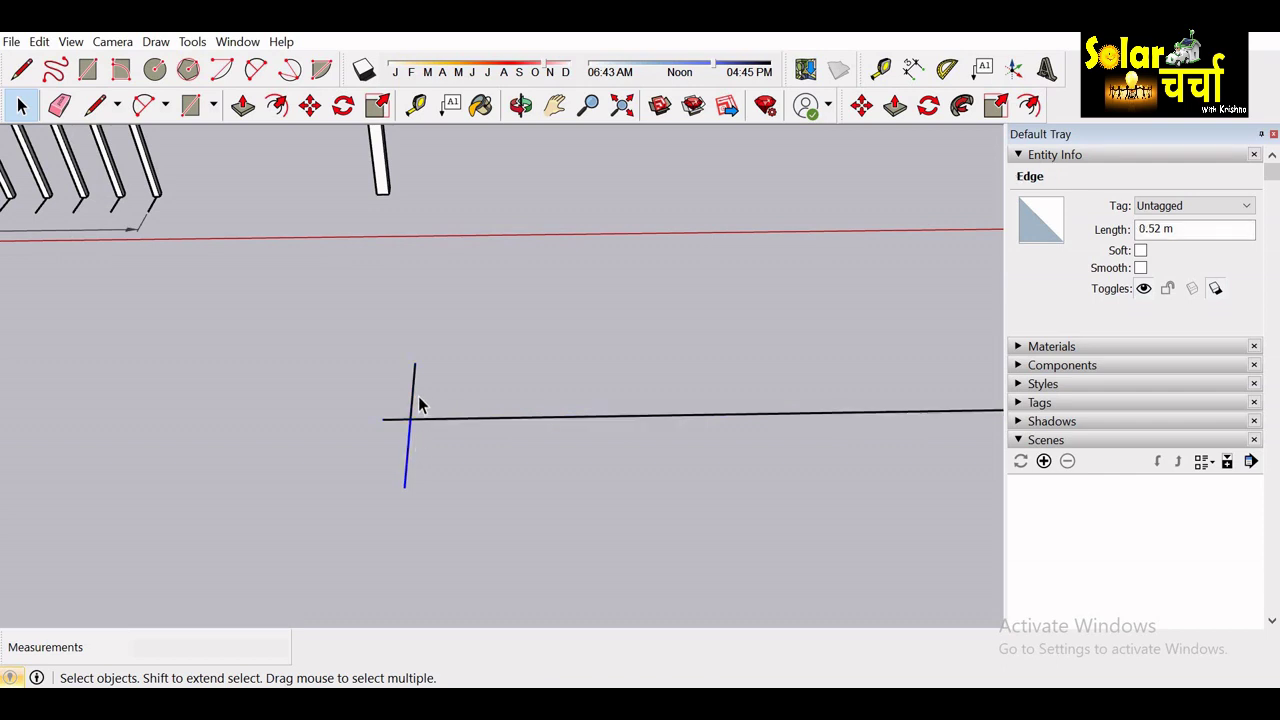
left_click(411, 398, "ctrl")
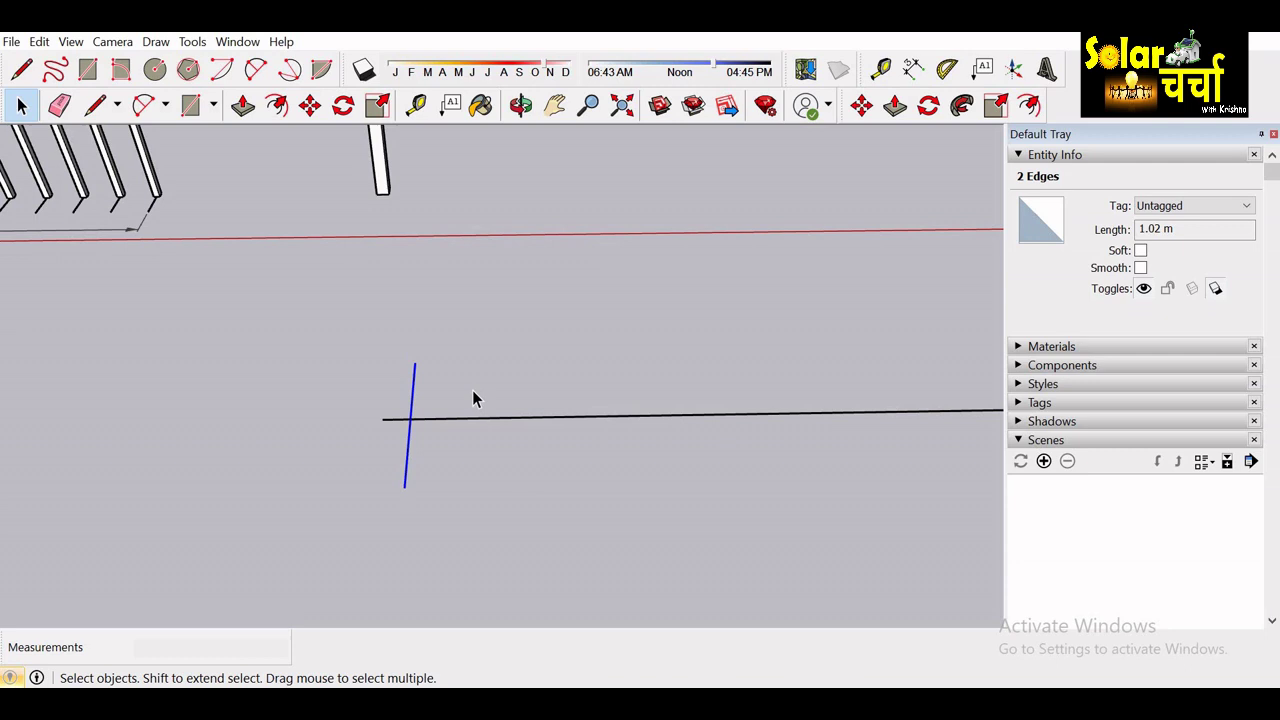
scroll(474, 399, "down", 2)
mouse_move(463, 383)
middle_mouse_down()
mouse_move(380, 406)
mouse_move(391, 441)
middle_mouse_up()
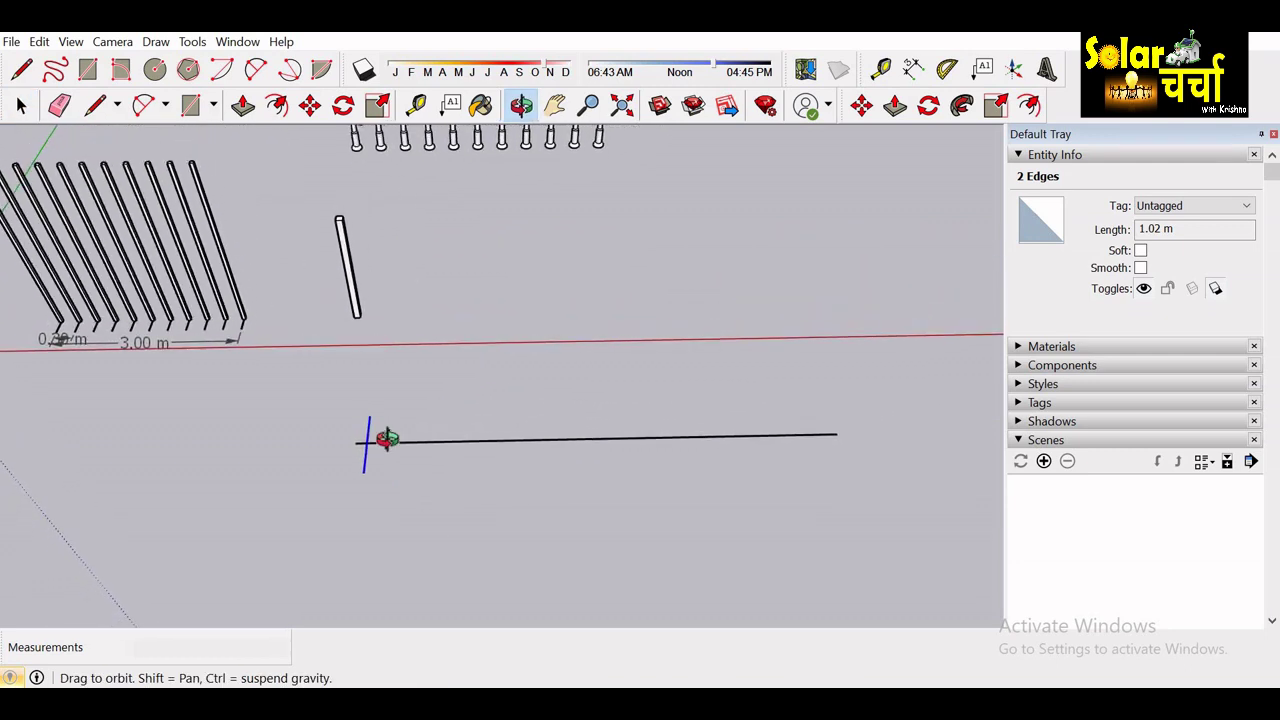
Copy the left-end cross line 6 m along the baseline.
key("m")
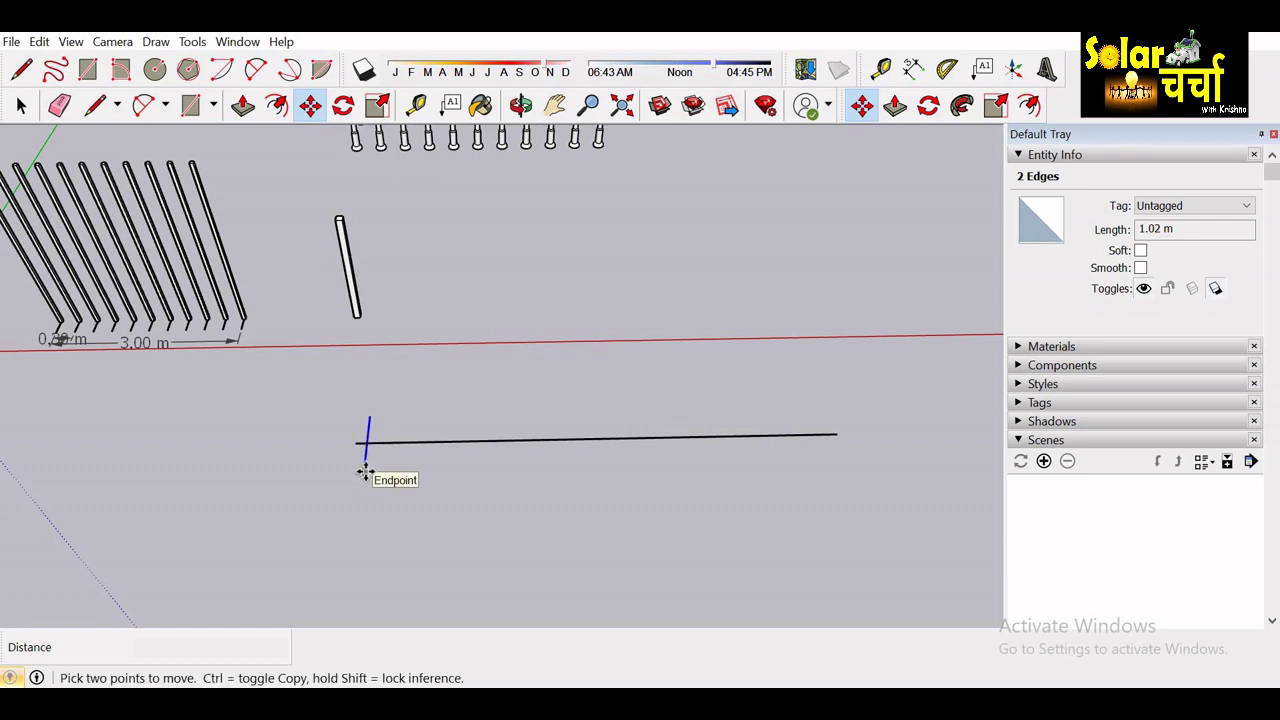
left_click(364, 472)
key("ctrl")
left_click(414, 479)
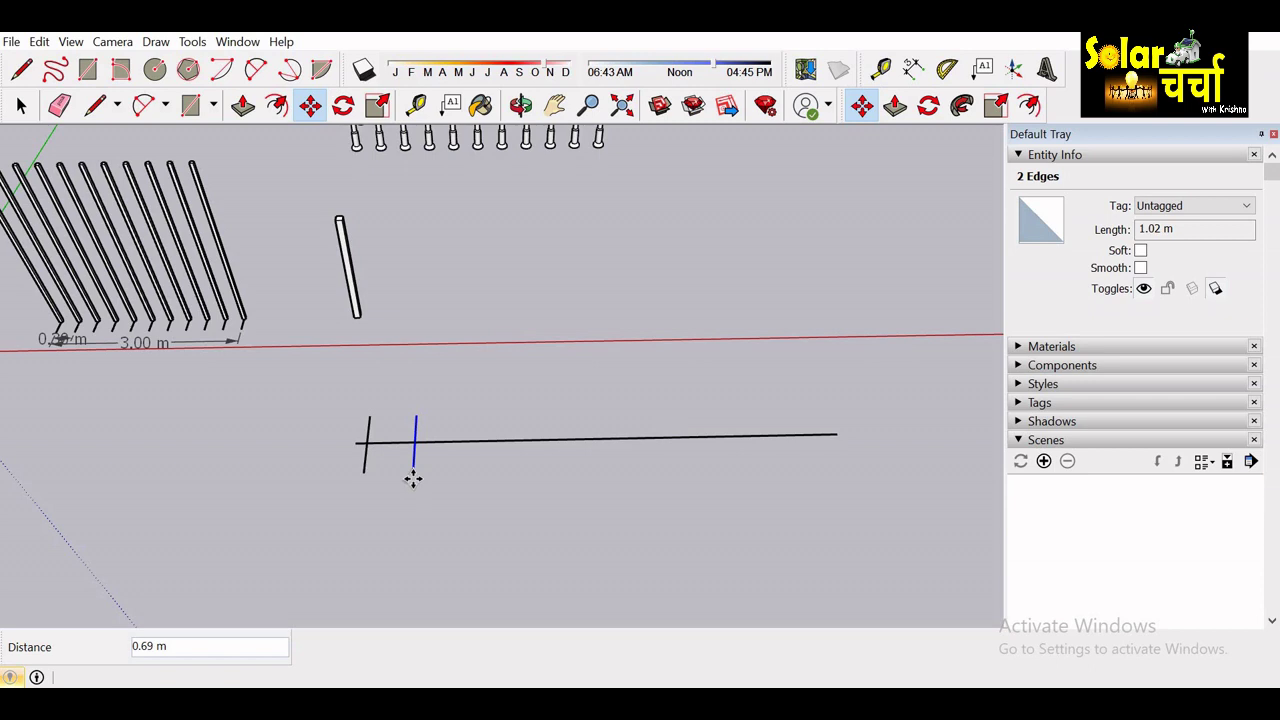
type("6")
key("Return")
Divide the 6 m span into equal parts, trying 2 then 3, and tilt the view to check.
type("2")
key("Return")
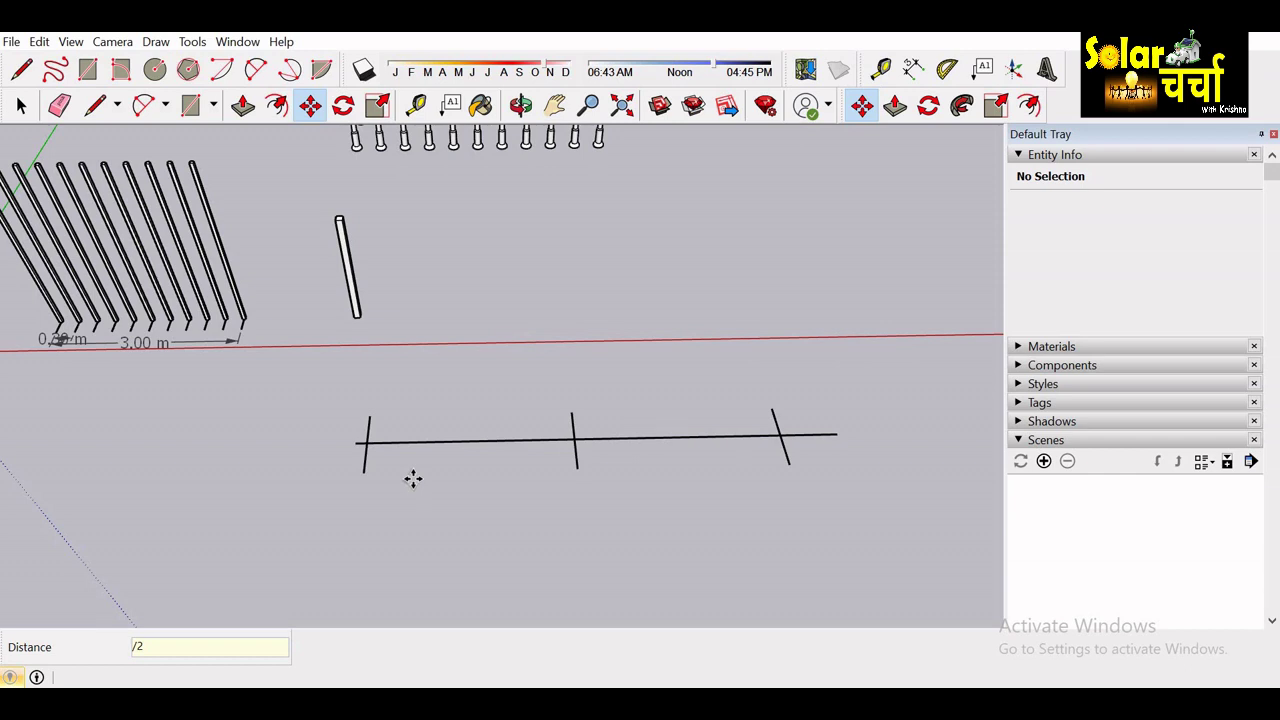
key("Escape")
type("3")
mouse_move(411, 477)
middle_mouse_down()
mouse_move(396, 486)
mouse_move(434, 446)
mouse_move(614, 406)
mouse_move(281, 445)
mouse_move(260, 477)
mouse_move(449, 394)
mouse_move(446, 440)
middle_mouse_up()
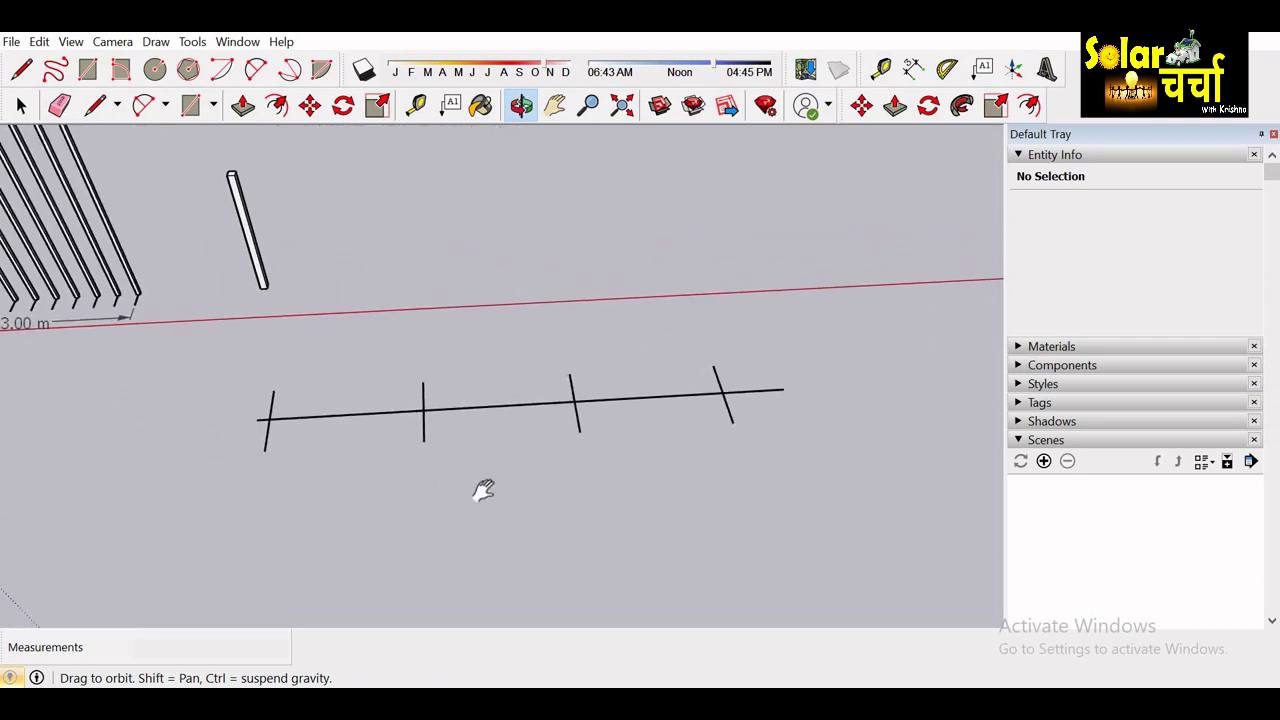
middle_click_drag(480, 491, 354, 383)
key("space")
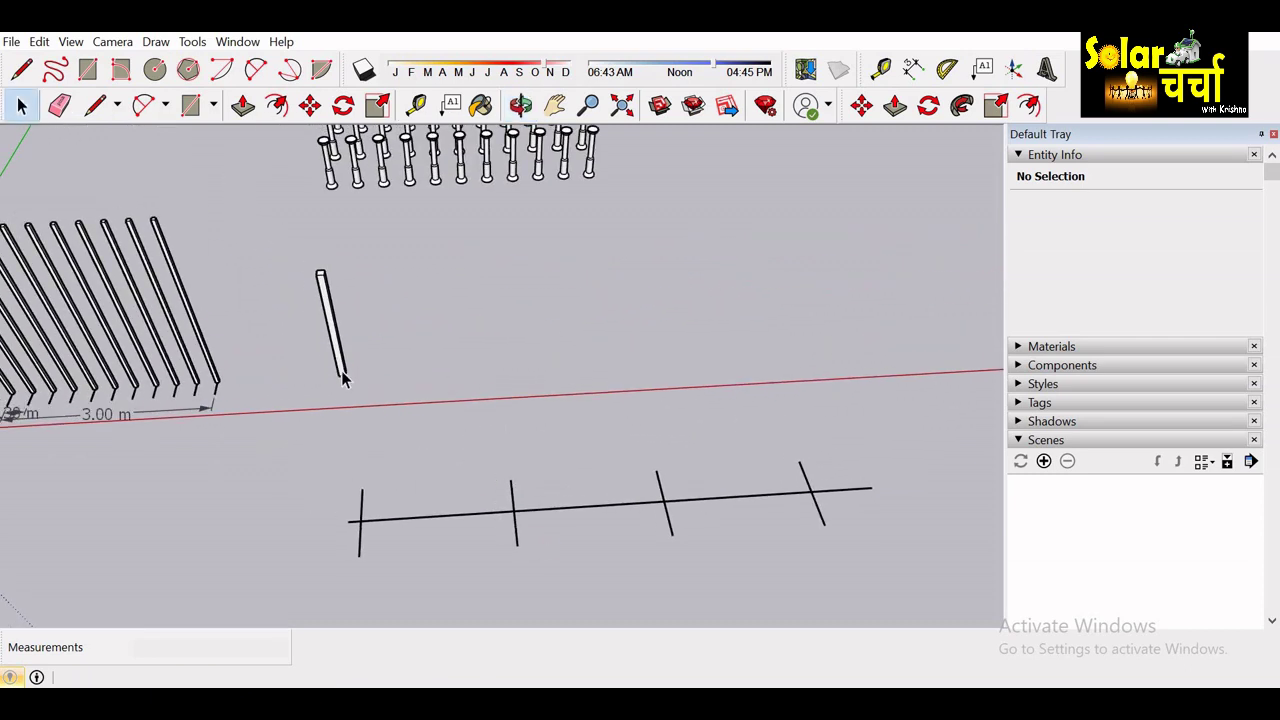
left_click(339, 360)
key("m")
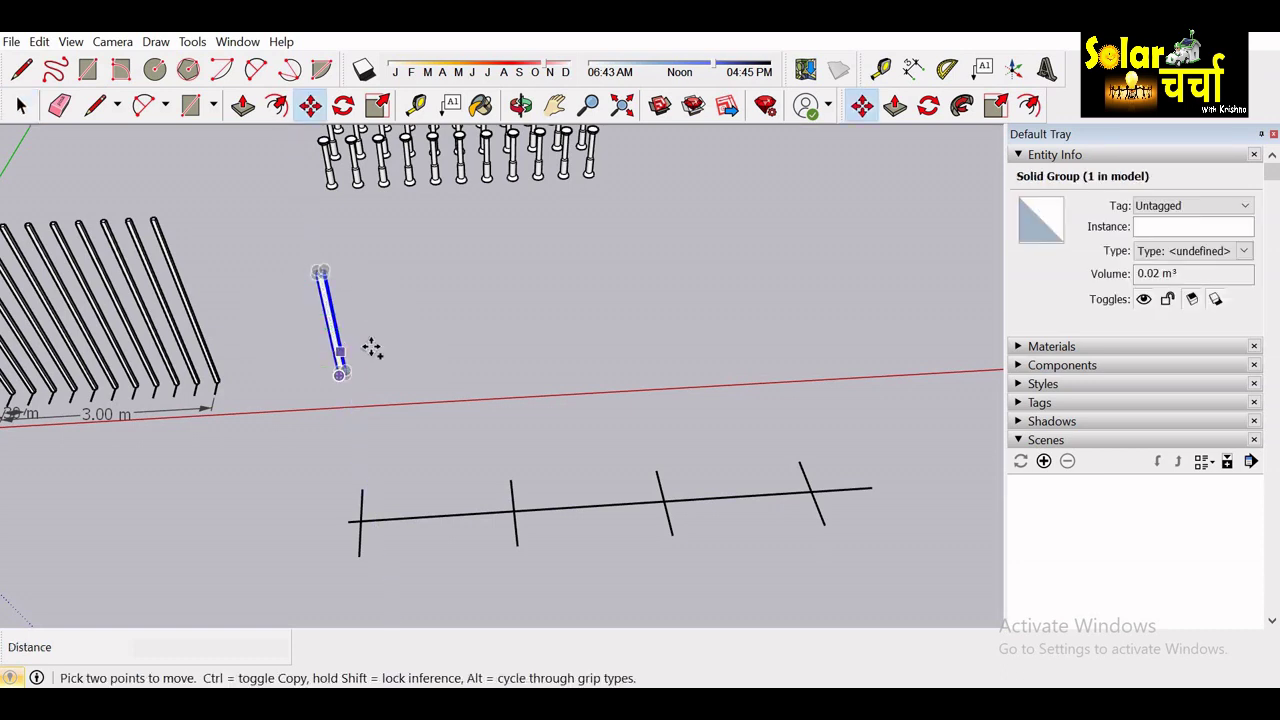
left_click(340, 350, "ctrl")
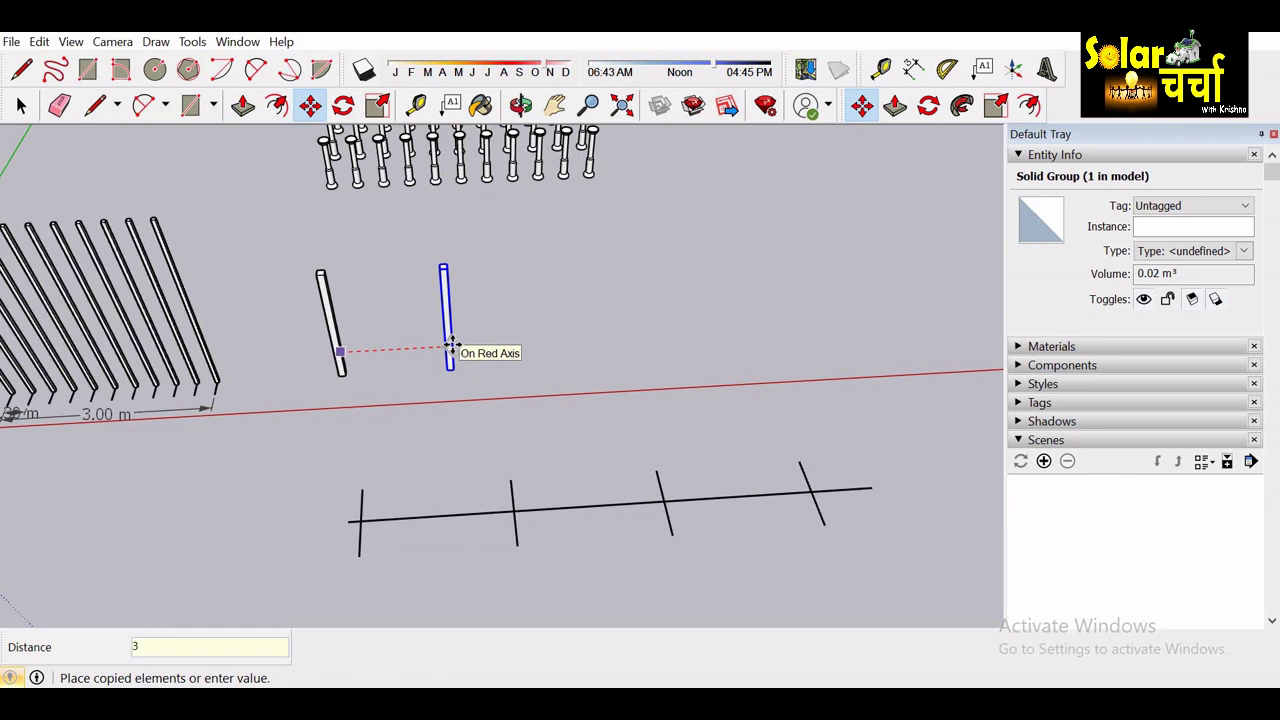
type("3")
key("Return")
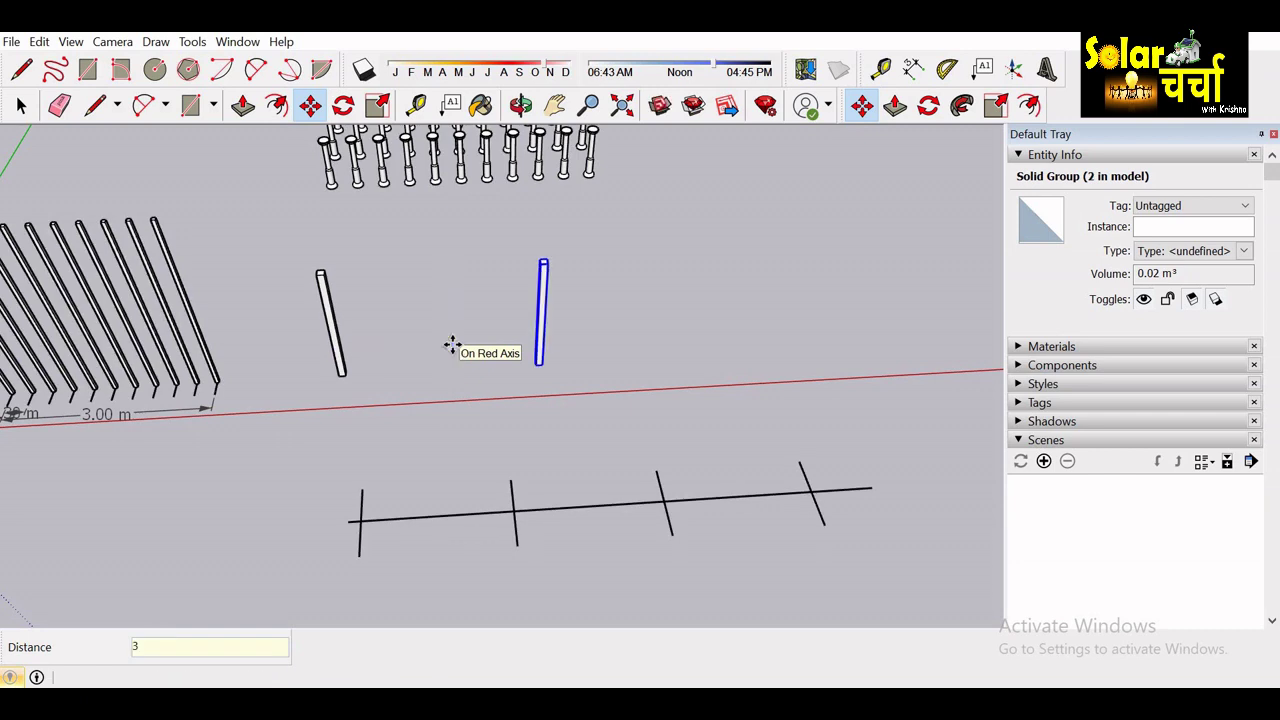
key("o")
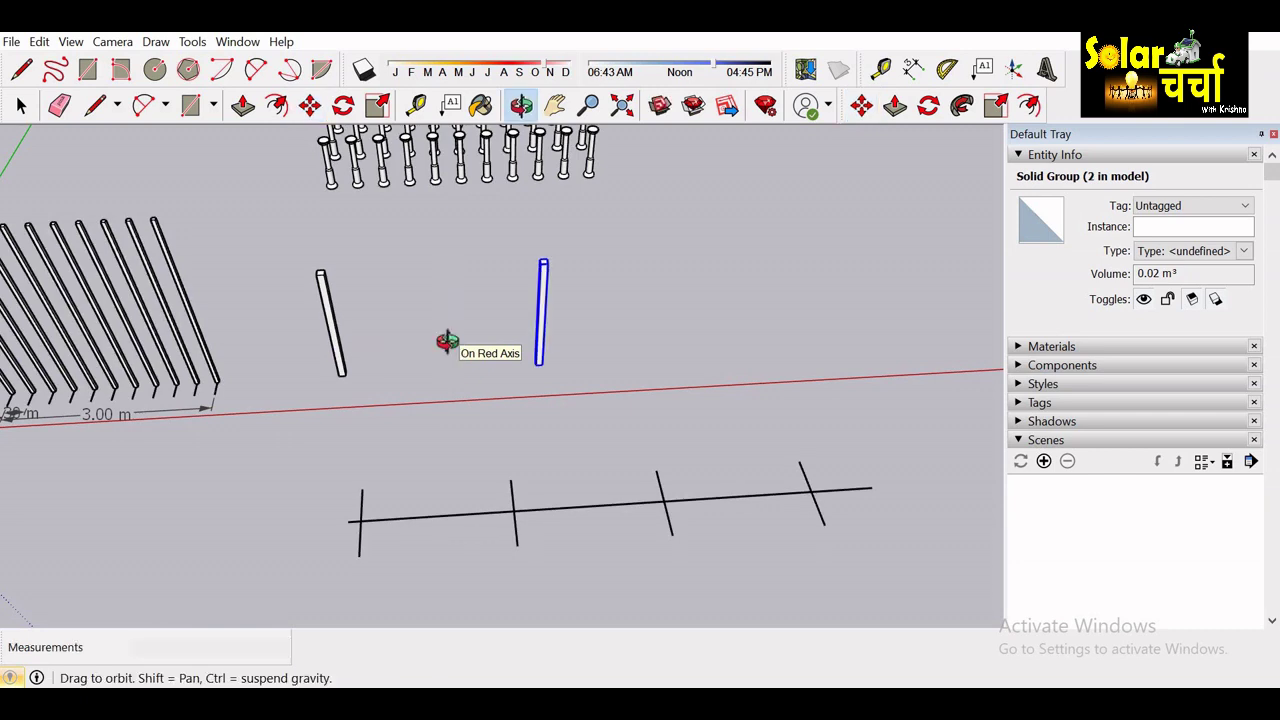
key("space")
left_click(452, 350)
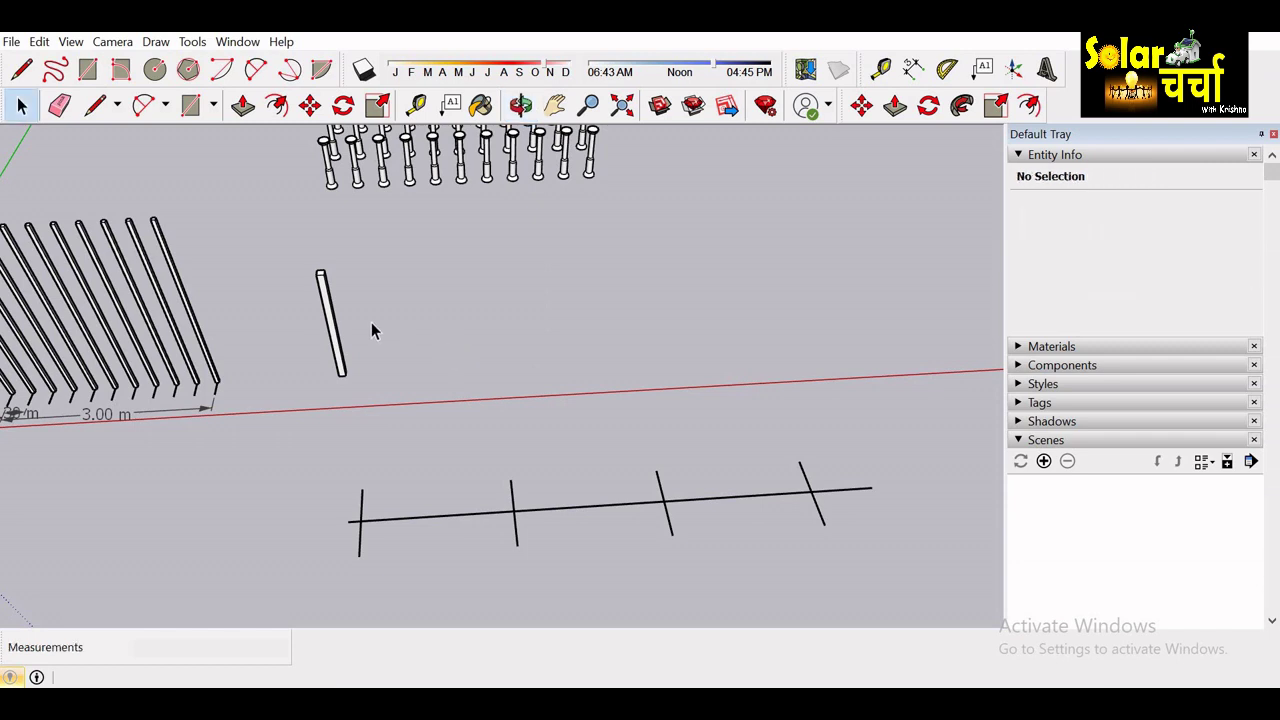
left_click(330, 308)
key("m")
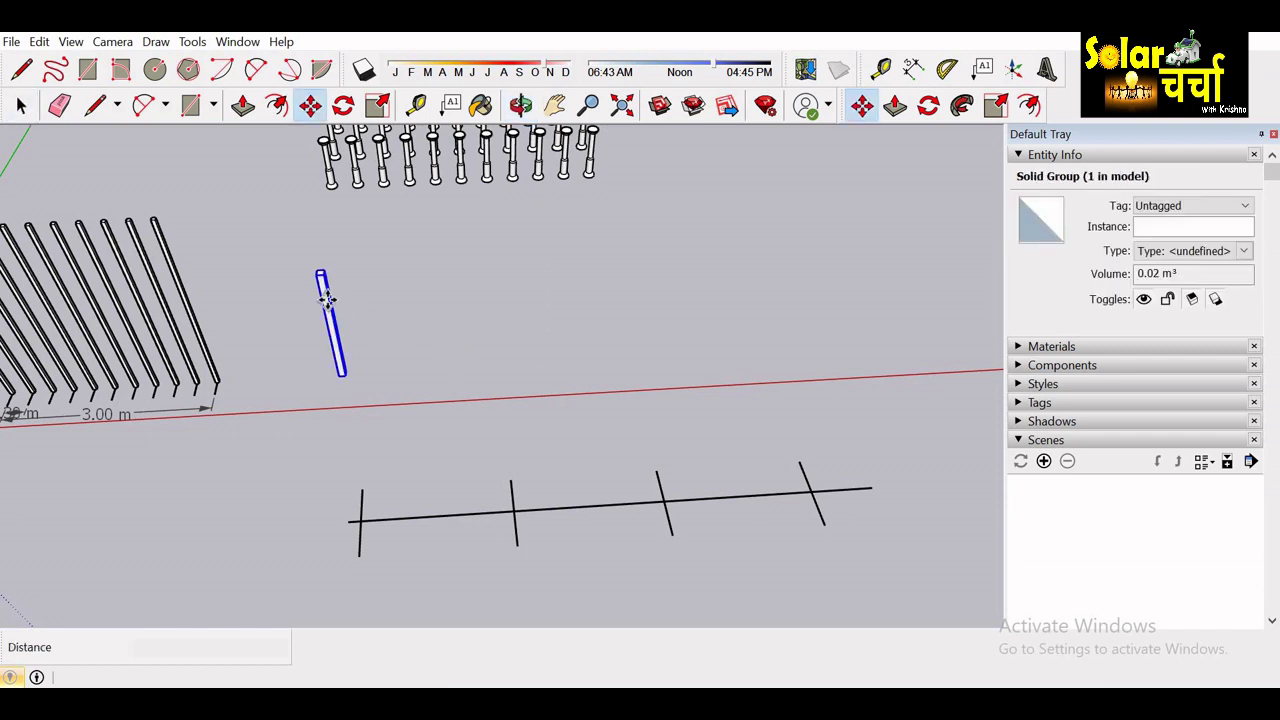
key("ctrl")
left_click(330, 304)
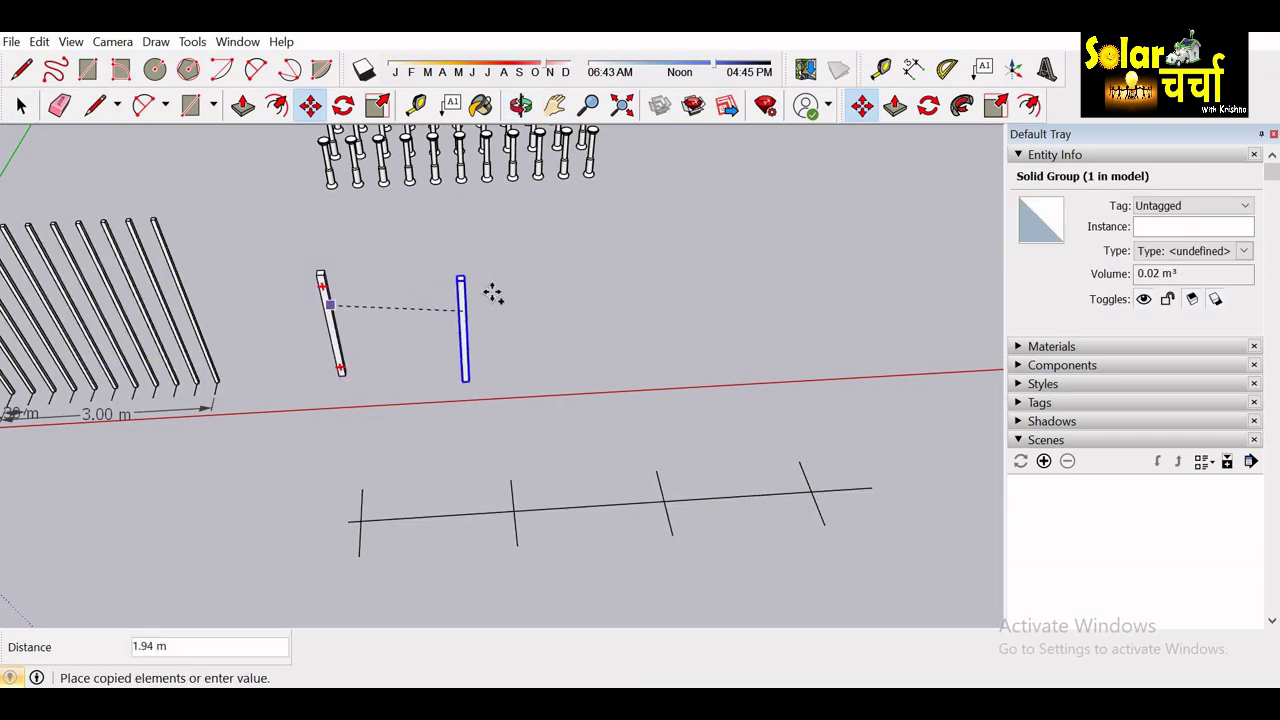
type("3")
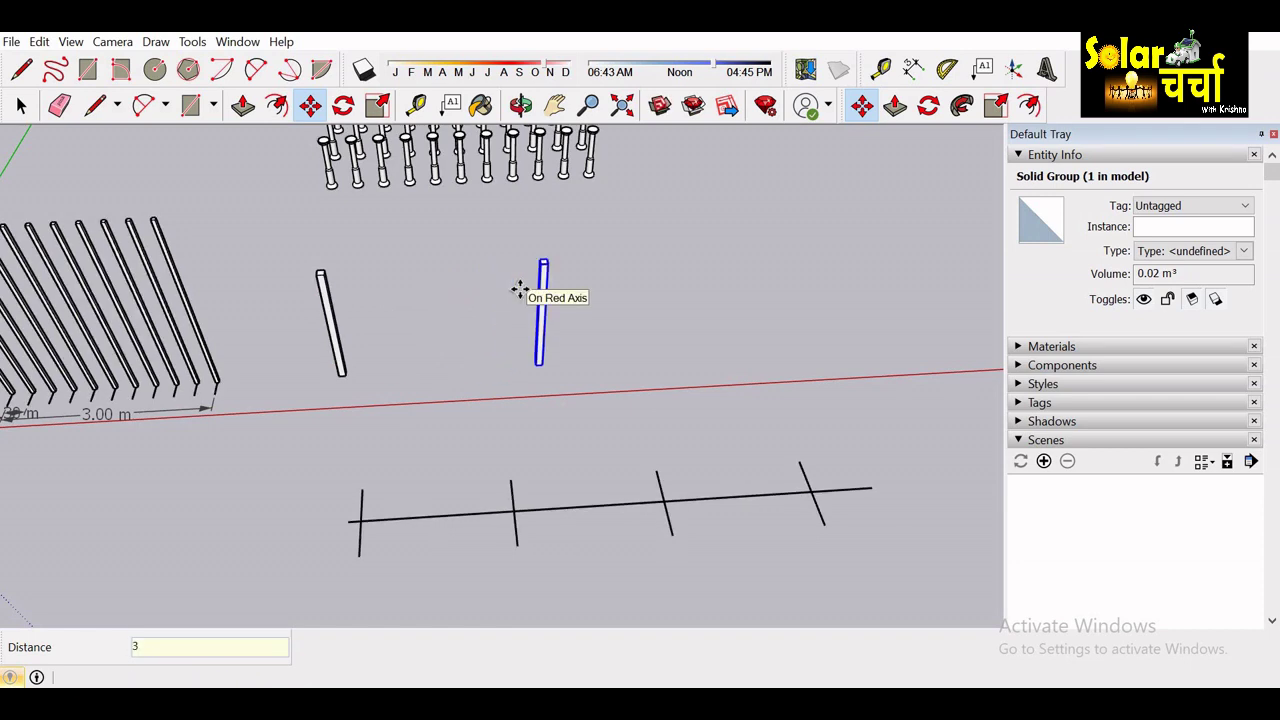
type("/1")
type("0")
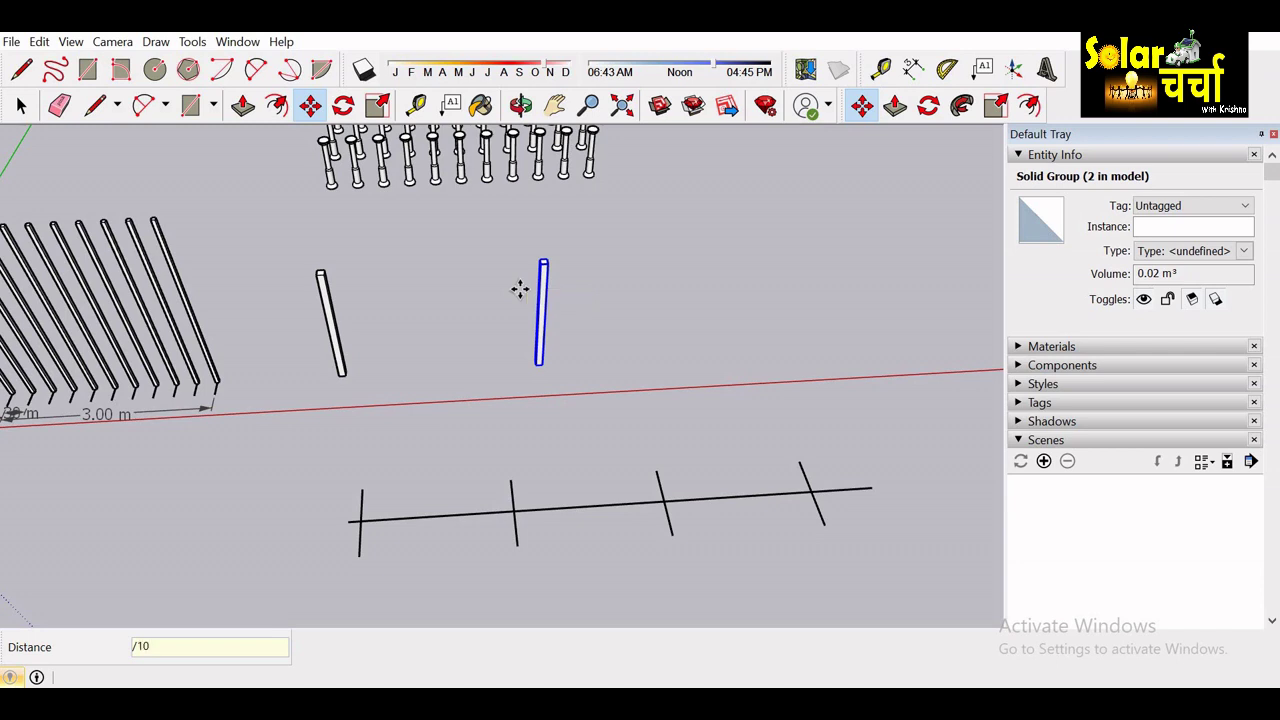
key("Return")
key("o")
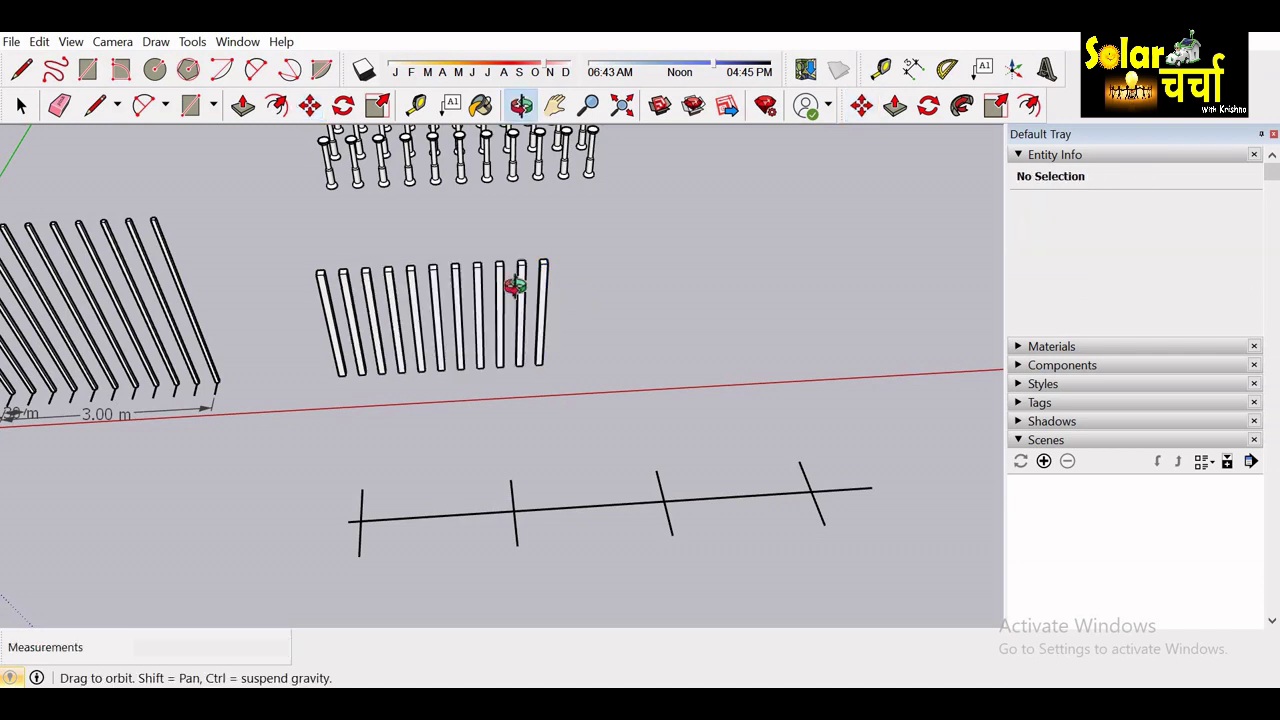
mouse_move(514, 286)
left_mouse_down()
mouse_move(530, 491)
mouse_move(843, 549)
mouse_move(720, 314)
mouse_move(964, 381)
mouse_move(917, 486)
mouse_move(520, 294)
mouse_move(835, 223)
mouse_move(800, 394)
mouse_move(683, 471)
mouse_move(477, 517)
mouse_move(446, 574)
mouse_move(877, 491)
left_mouse_up()
scroll(520, 296, "up", 3)
scroll(520, 296, "up", 2)
scroll(800, 394, "down", 1)
scroll(800, 394, "down", 3)
mouse_move(529, 514)
left_mouse_down()
mouse_move(891, 491)
mouse_move(553, 372)
mouse_move(694, 429)
mouse_move(497, 451)
mouse_move(403, 357)
mouse_move(397, 455)
left_mouse_up()
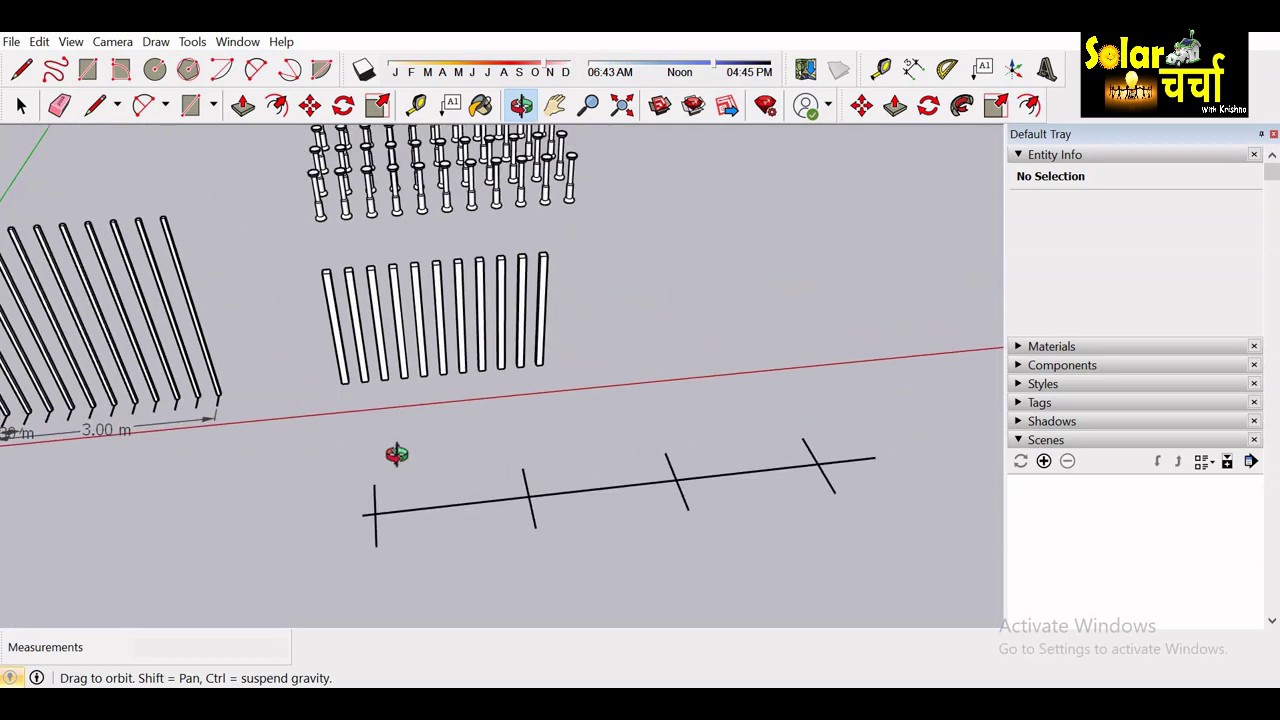
middle_click_drag(397, 455, 394, 451)
key("ctrl+z")
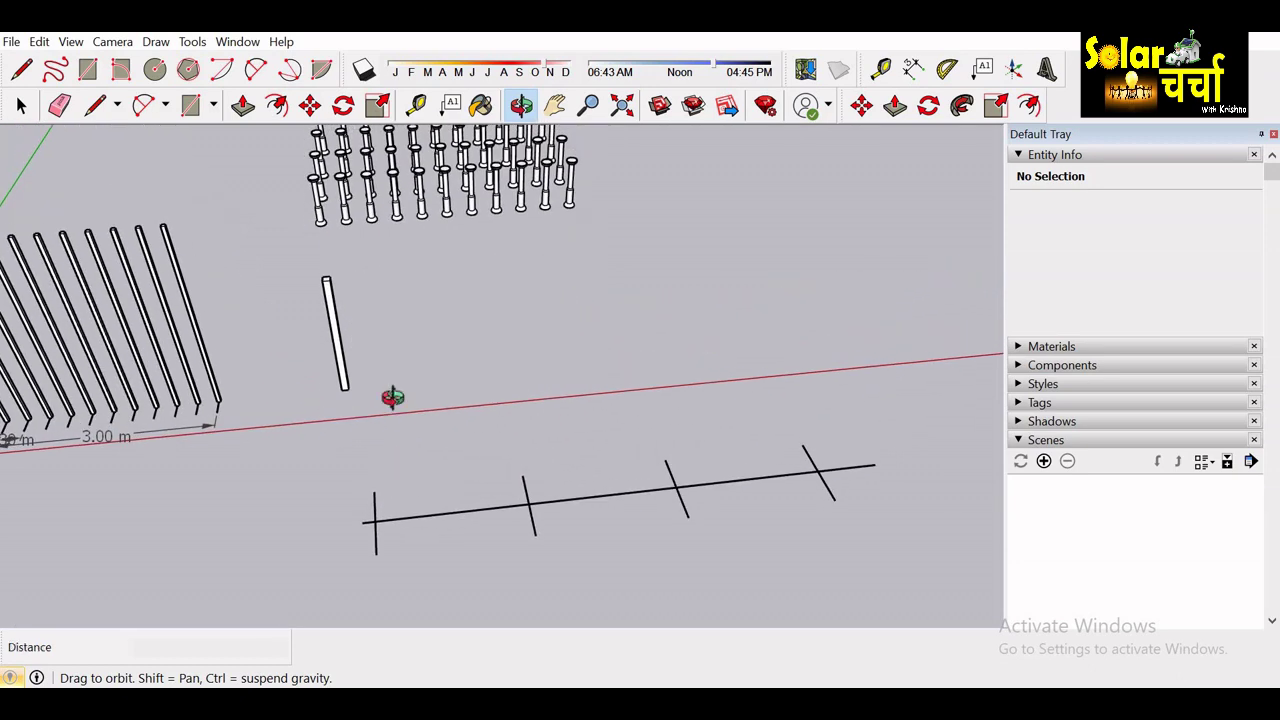
Copy the post 10 m along the red axis and divide the span into 15 equal gaps.
left_click_drag(391, 397, 434, 449)
left_click_drag(425, 537, 363, 480)
key("m")
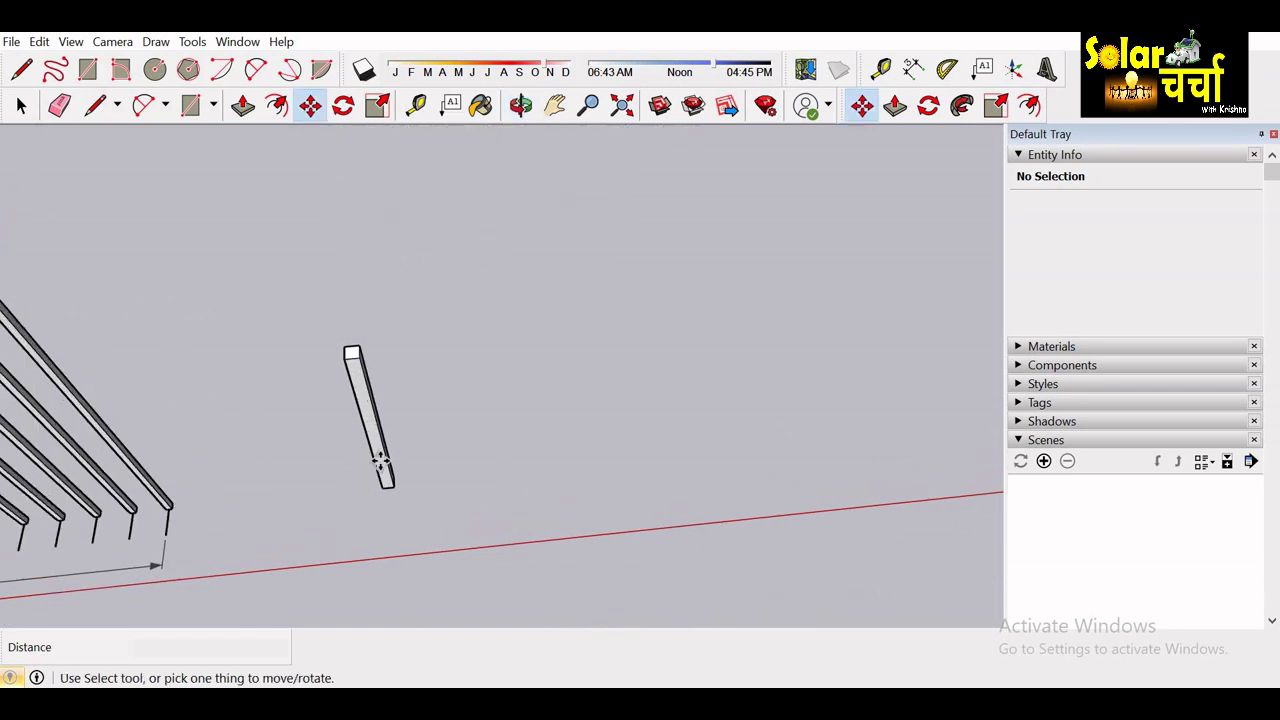
left_click(385, 450, "ctrl")
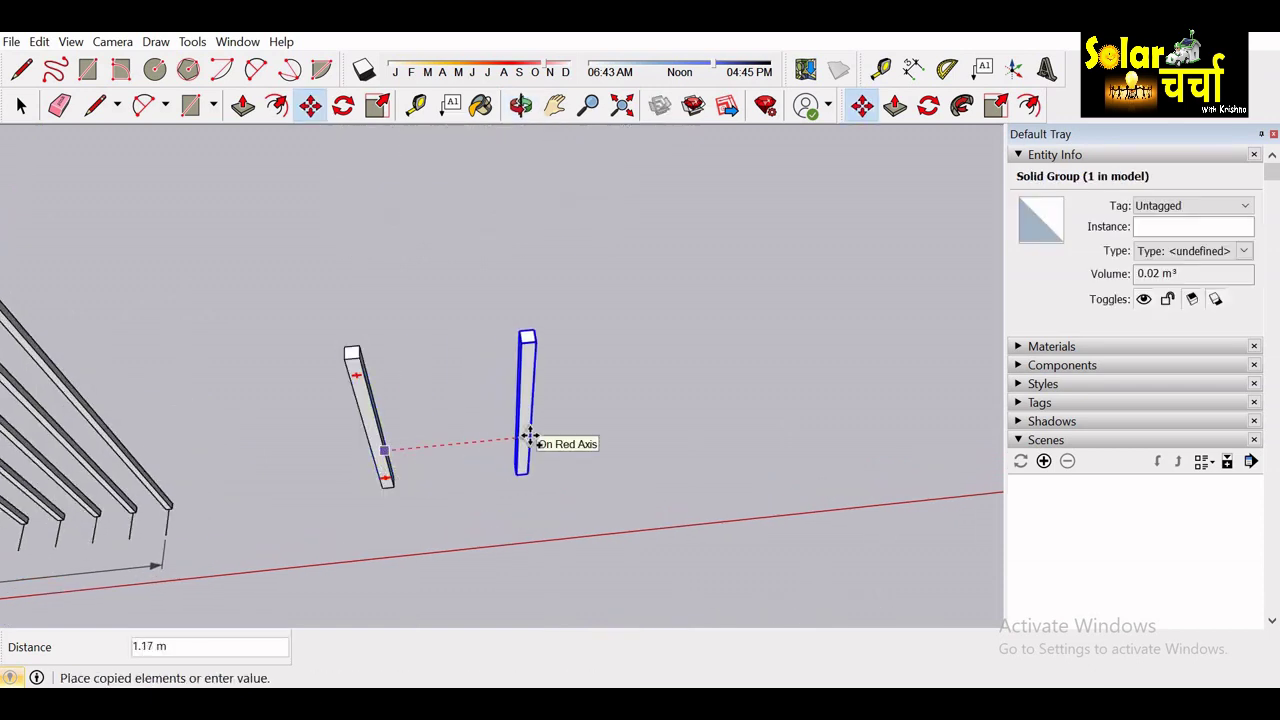
type("10")
key("Return")
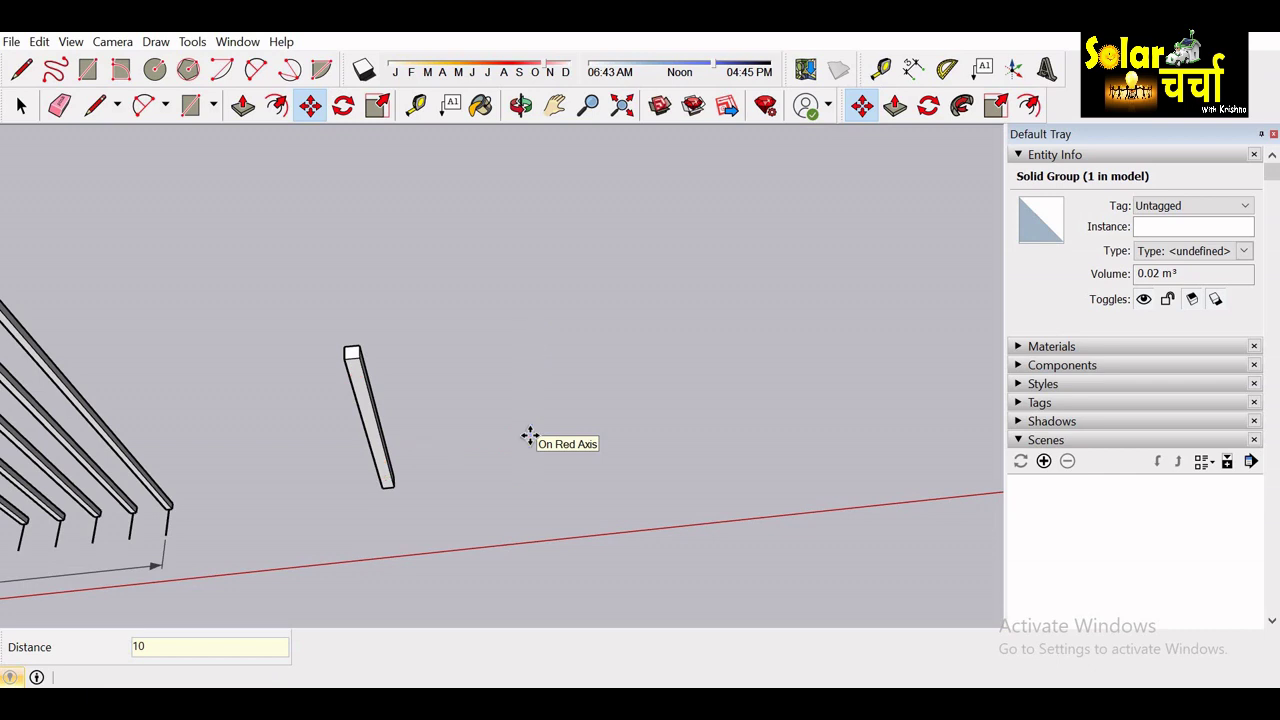
type("/15")
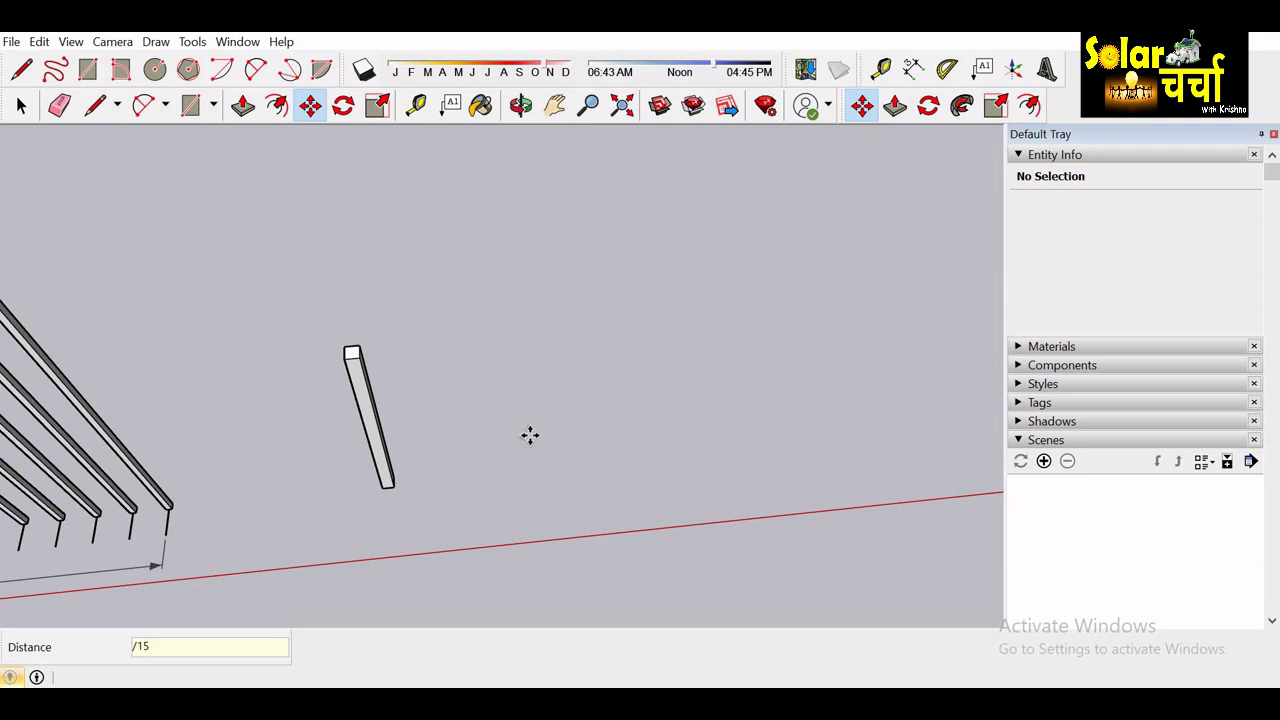
key("Return")
key("o")
scroll(524, 432, "down", 3)
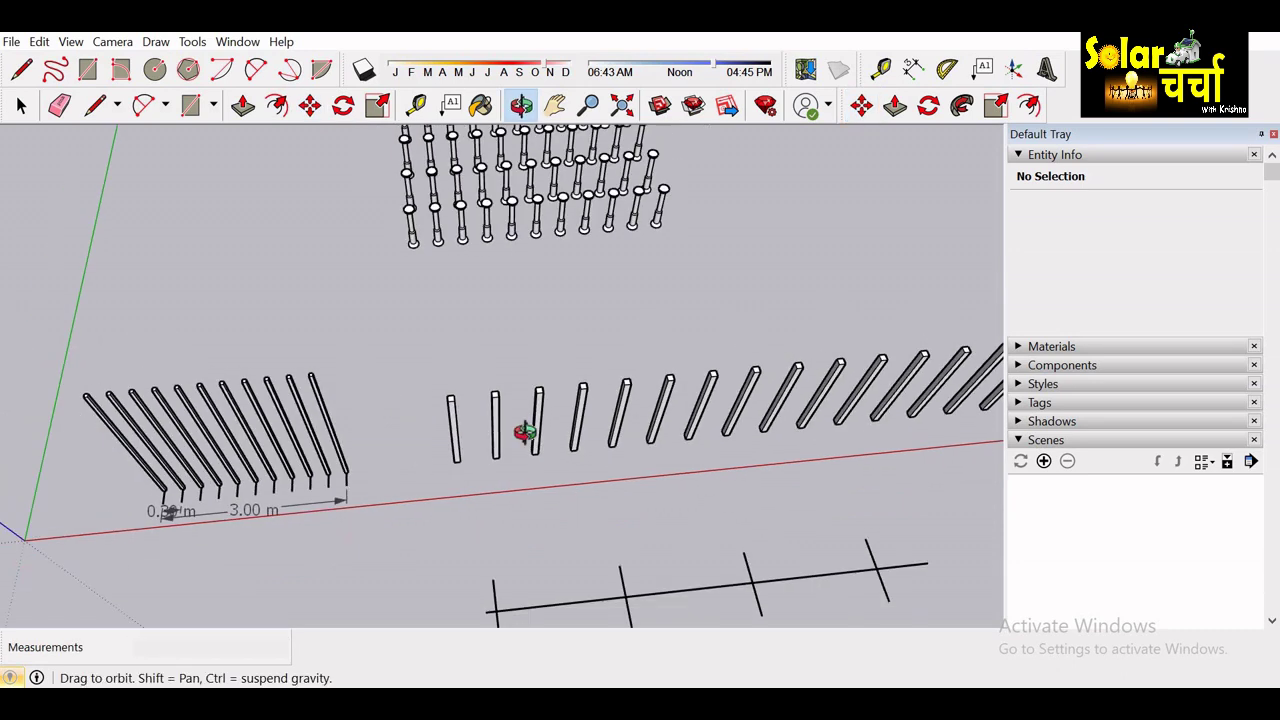
mouse_move(524, 432)
left_mouse_down()
mouse_move(477, 385)
mouse_move(737, 363)
mouse_move(603, 403)
mouse_move(877, 375)
mouse_move(866, 406)
left_mouse_up()
mouse_move(702, 516)
left_mouse_down()
mouse_move(593, 342)
mouse_move(857, 317)
mouse_move(631, 374)
mouse_move(1185, 445)
left_mouse_up()
scroll(443, 471, "up", 2)
scroll(449, 466, "up", 2)
scroll(449, 471, "up", 2)
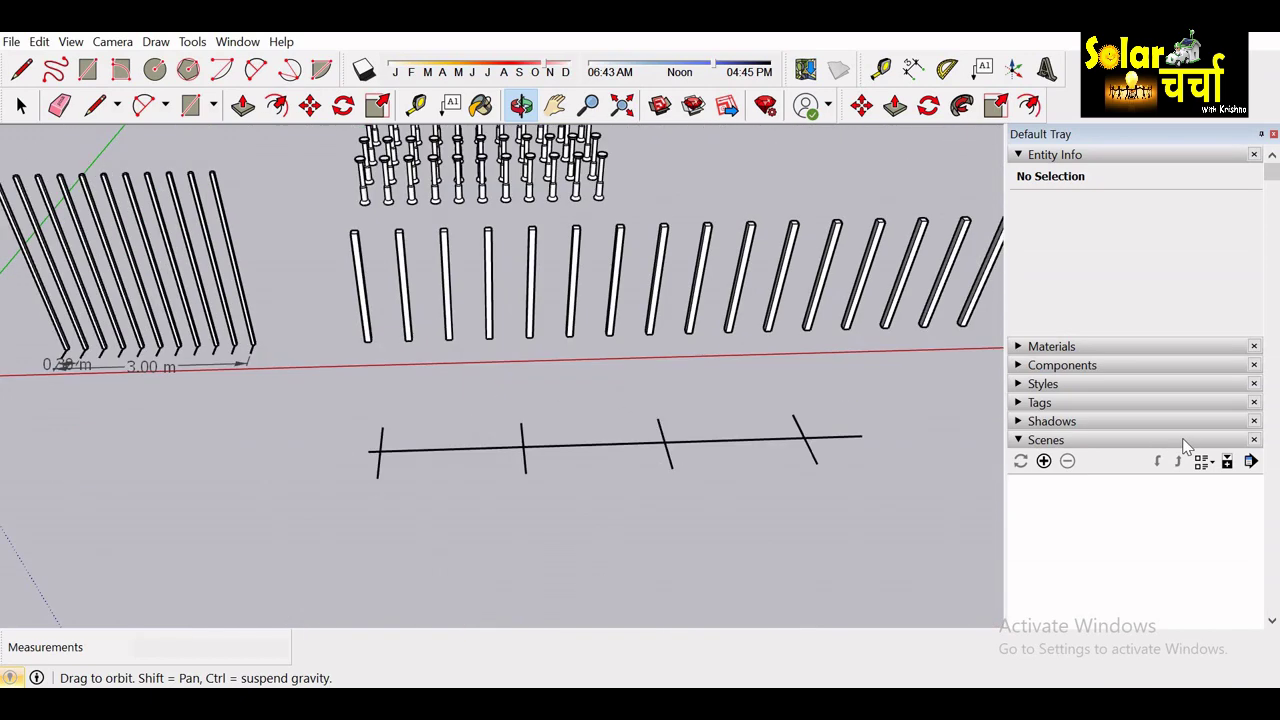
scroll(463, 406, "down", 3)
left_click_drag(520, 462, 558, 523)
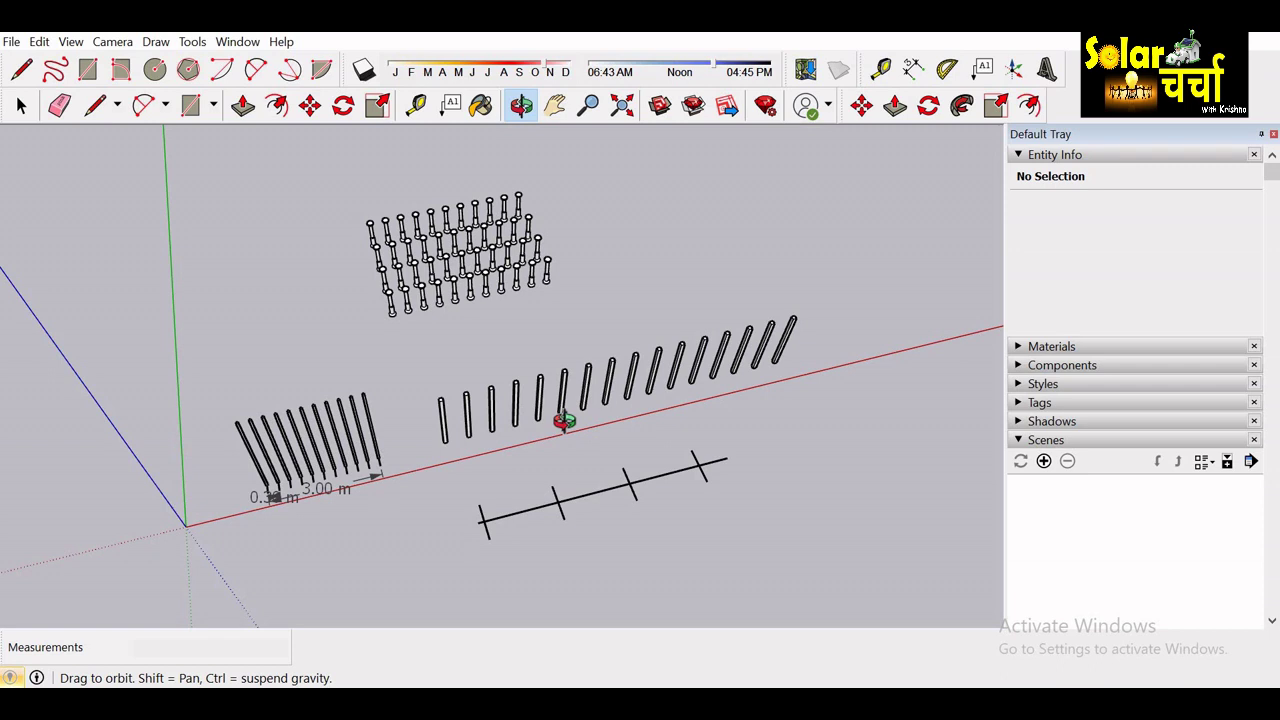
left_click_drag(717, 323, 680, 437)
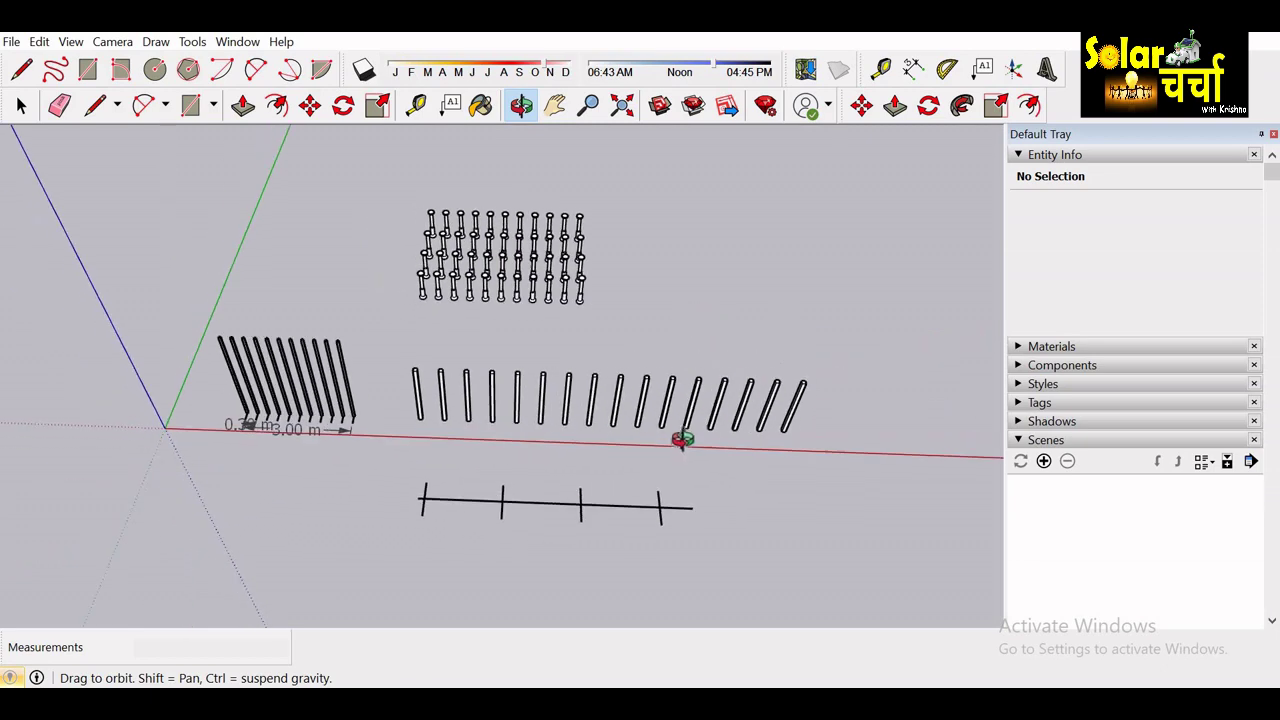
scroll(653, 396, "up", 2)
scroll(651, 394, "up", 2)
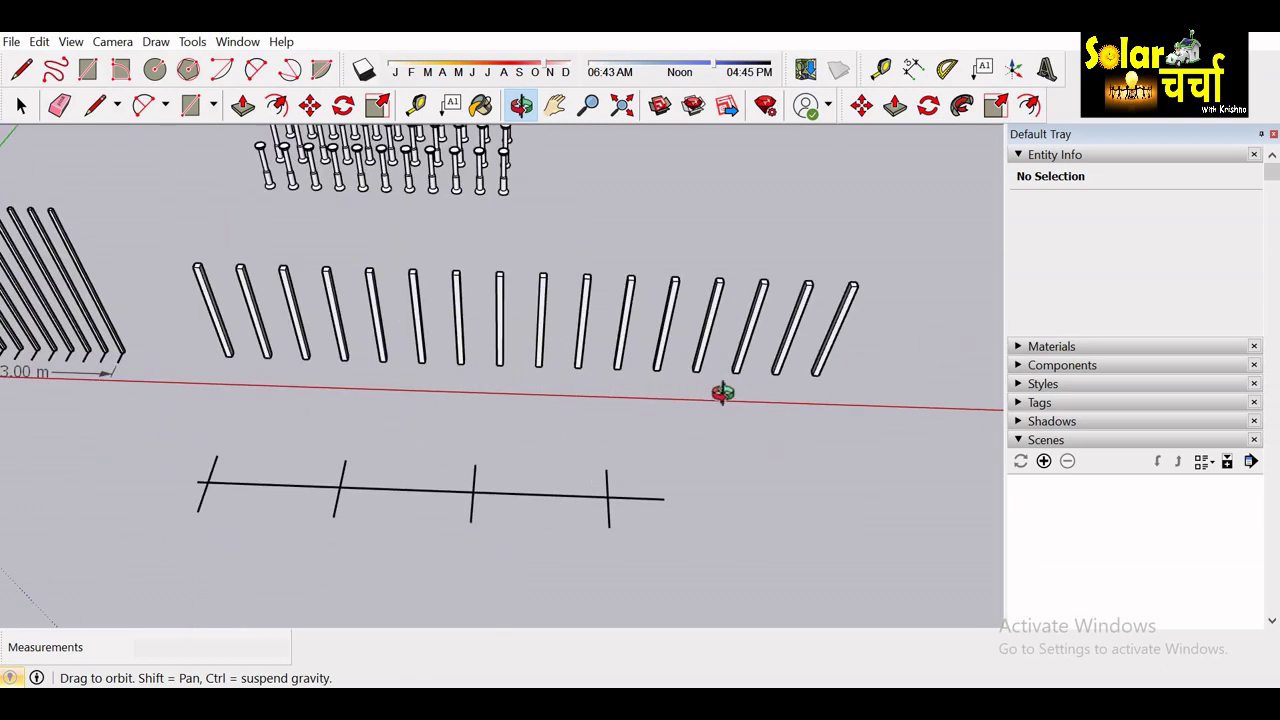
mouse_move(720, 391)
left_mouse_down()
mouse_move(493, 372)
mouse_move(509, 417)
mouse_move(745, 257)
mouse_move(657, 349)
mouse_move(456, 397)
mouse_move(317, 374)
mouse_move(629, 414)
left_mouse_up()
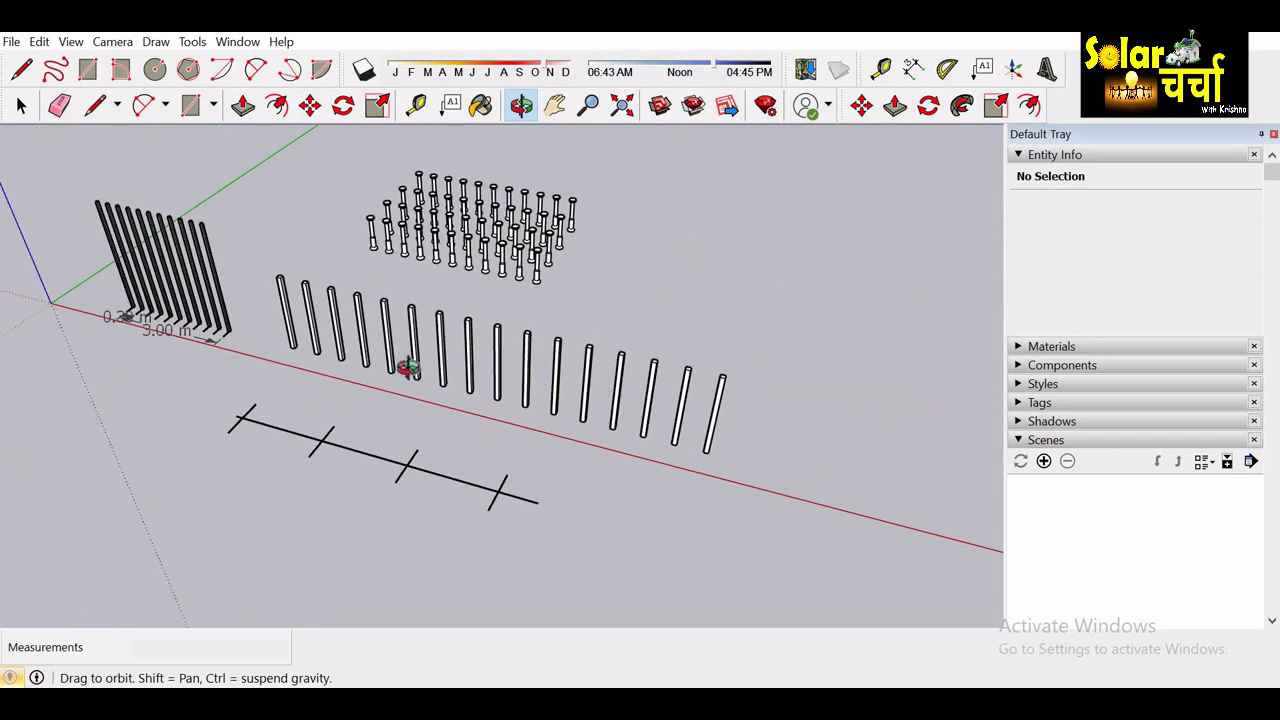
mouse_move(409, 365)
left_mouse_down()
mouse_move(346, 293)
mouse_move(571, 420)
left_mouse_up()
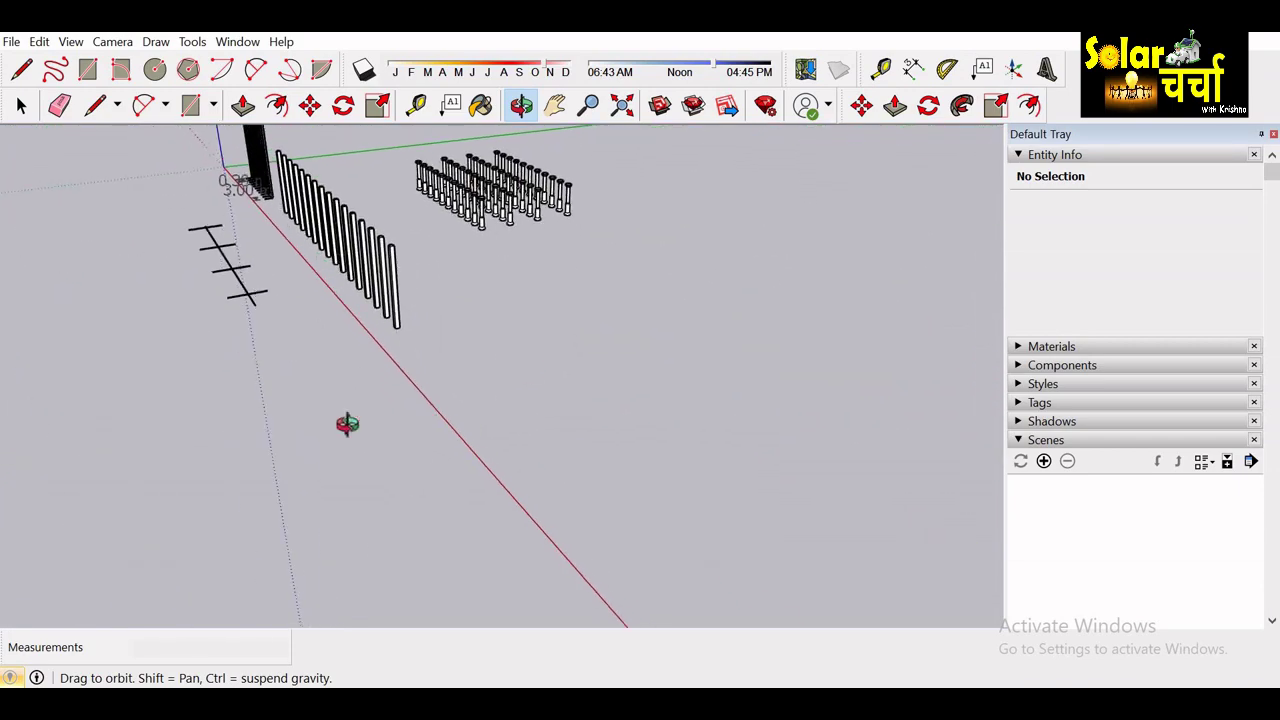
mouse_move(348, 424)
left_mouse_down()
mouse_move(457, 244)
mouse_move(600, 574)
mouse_move(997, 506)
mouse_move(822, 487)
left_mouse_up()
scroll(549, 453, "up", 2)
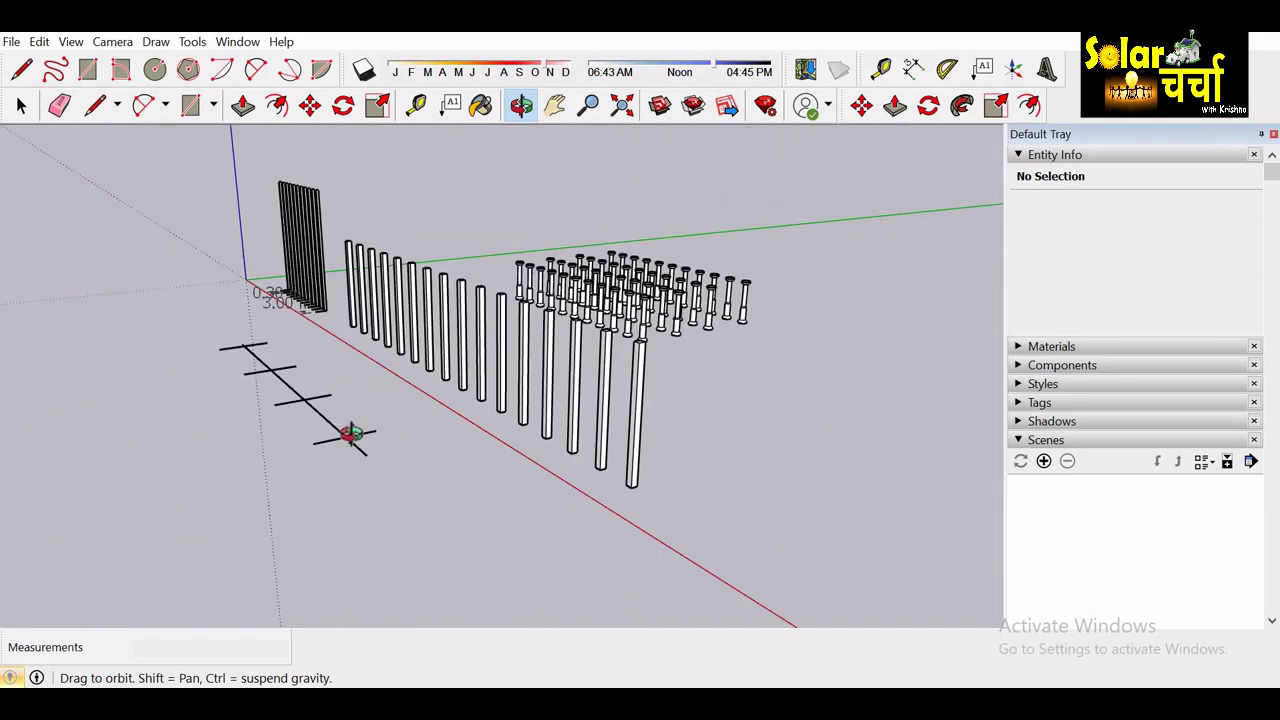
mouse_move(570, 487)
left_mouse_down()
mouse_move(714, 491)
mouse_move(428, 420)
mouse_move(578, 486)
mouse_move(714, 434)
mouse_move(777, 437)
mouse_move(460, 488)
mouse_move(434, 429)
mouse_move(386, 505)
left_mouse_up()
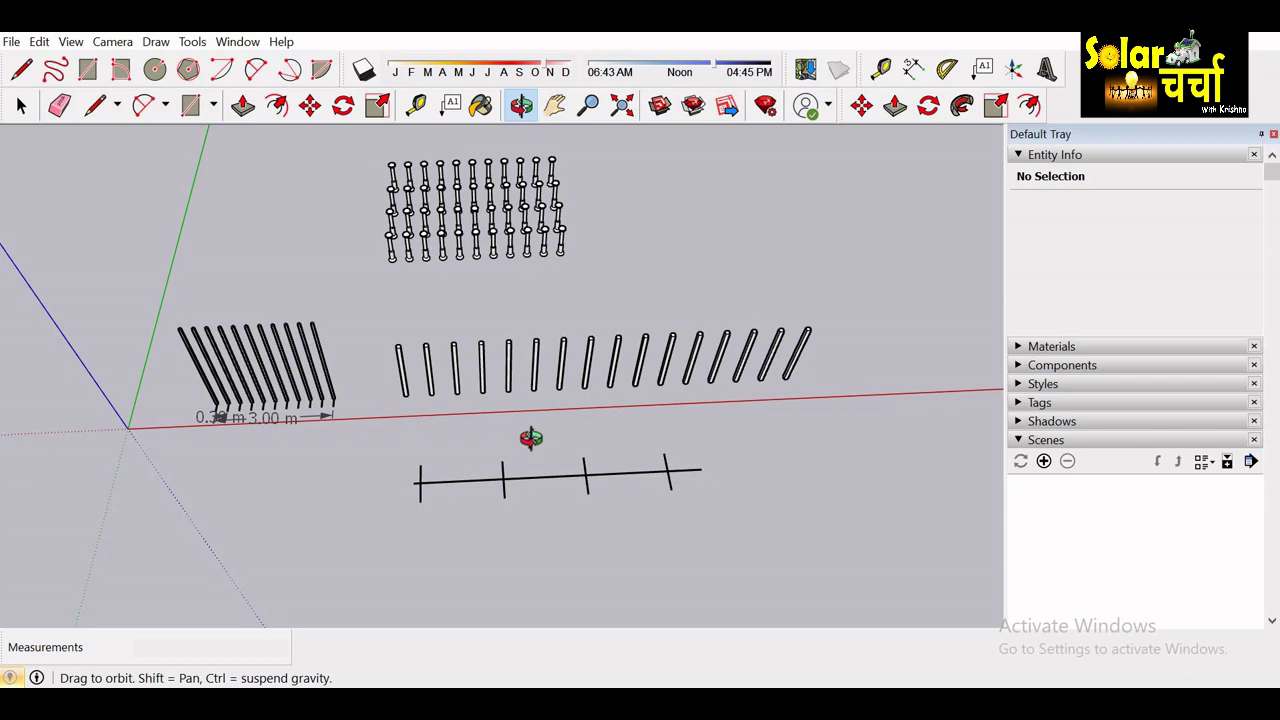
mouse_move(531, 438)
left_mouse_down()
mouse_move(571, 417)
mouse_move(600, 486)
mouse_move(691, 463)
mouse_move(660, 463)
mouse_move(671, 445)
mouse_move(694, 452)
mouse_move(691, 464)
mouse_move(466, 277)
left_mouse_up()
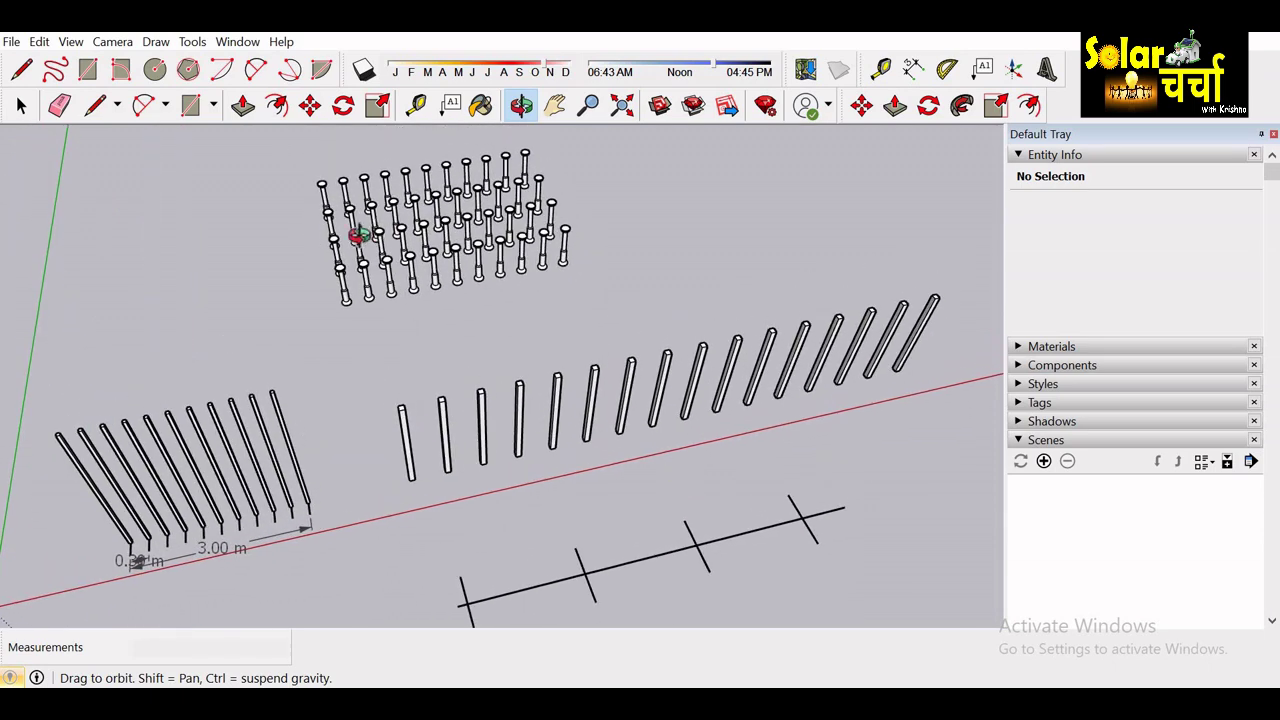